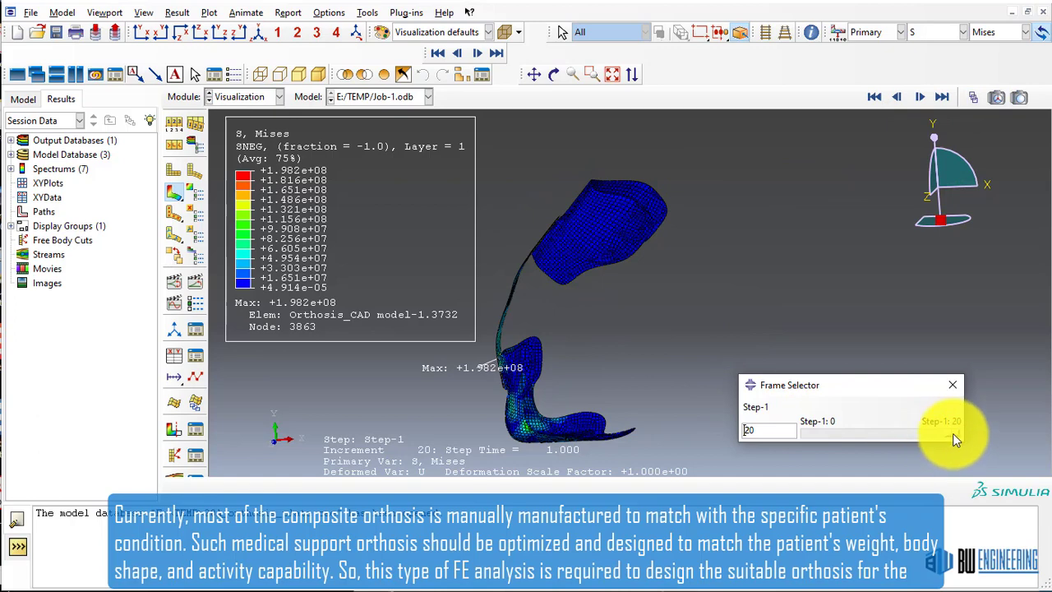
# - Scrub the Step-1 result frames from 20 back to the start and forward to 20 to examine the orthosis deformation
pyautogui.moveTo(953, 433); pyautogui.dragTo(812, 433)
pyautogui.moveTo(608, 313); pyautogui.dragTo(745, 298)
pyautogui.moveTo(820, 426); pyautogui.dragTo(974, 430)
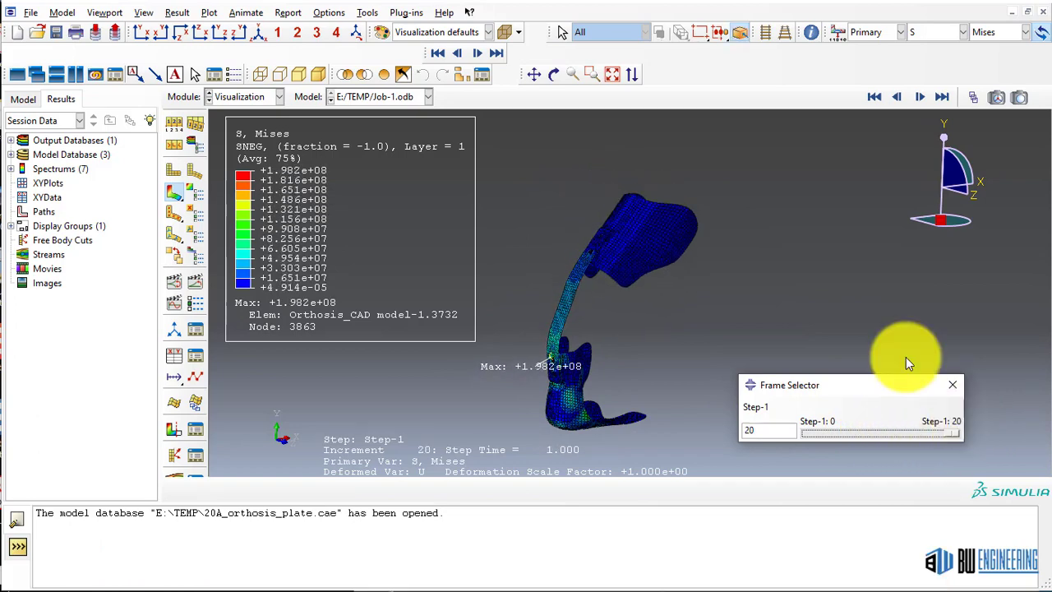
pyautogui.click(705, 240)
# - Switch the contour plot from Mises stress to the Hashin criteria HSNFCCRT and HSNMCCRT in turn
pyautogui.click(921, 35)
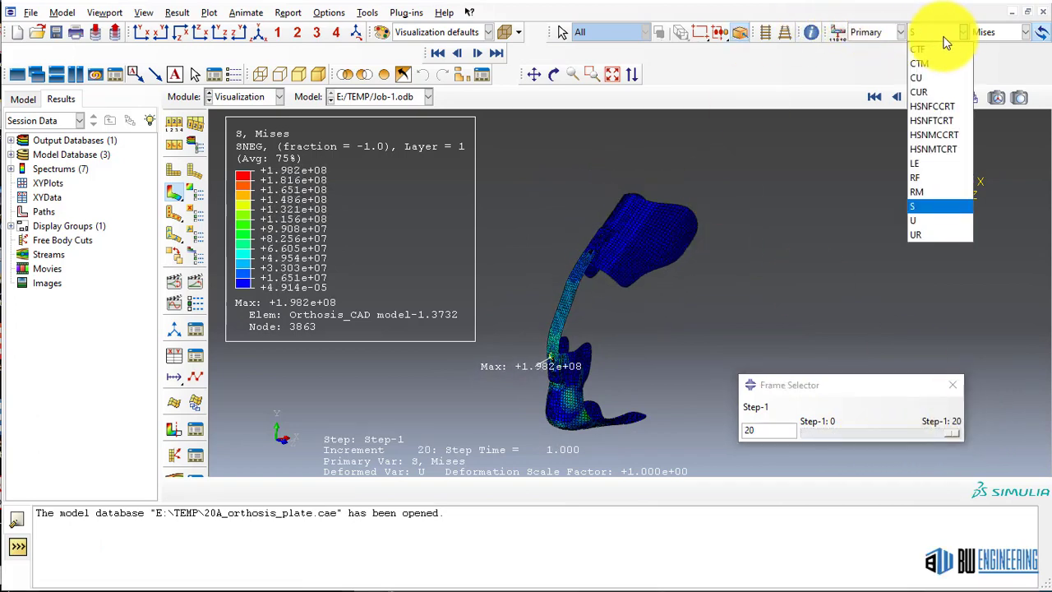
pyautogui.click(943, 108)
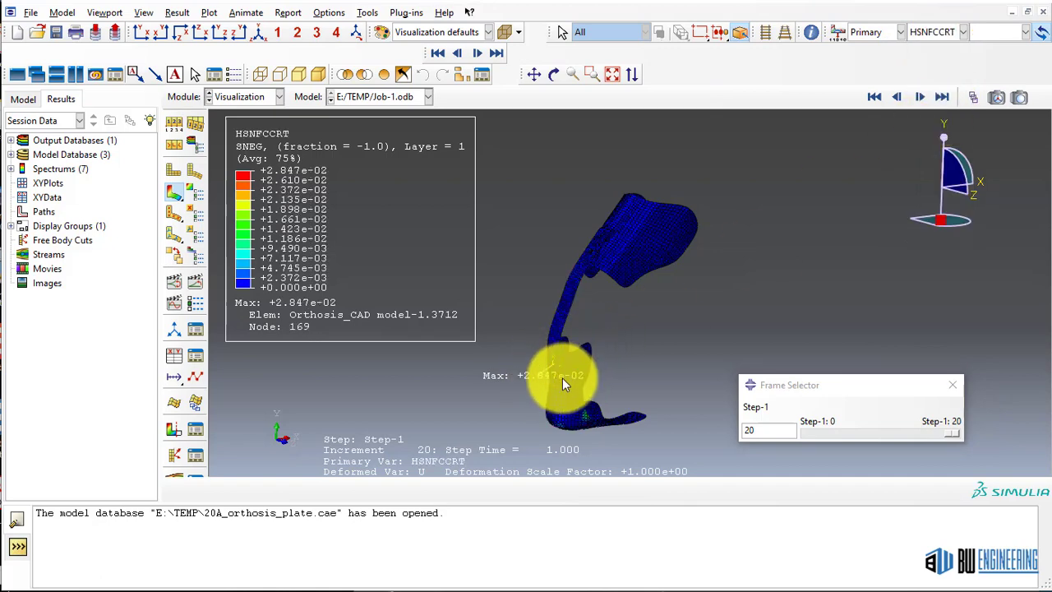
pyautogui.click(936, 39)
pyautogui.click(945, 129)
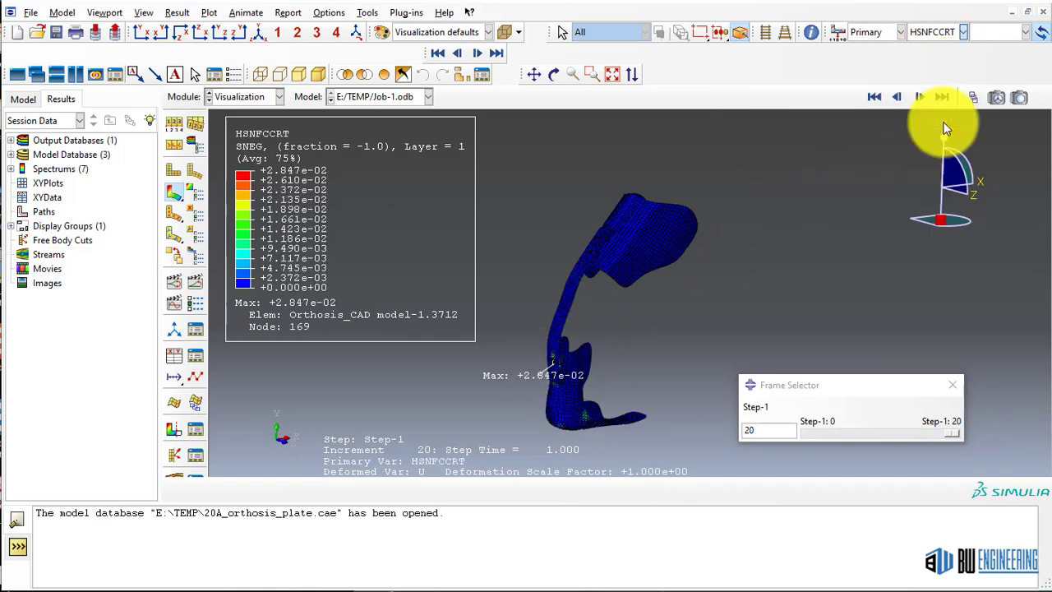
pyautogui.click(935, 33)
pyautogui.click(929, 134)
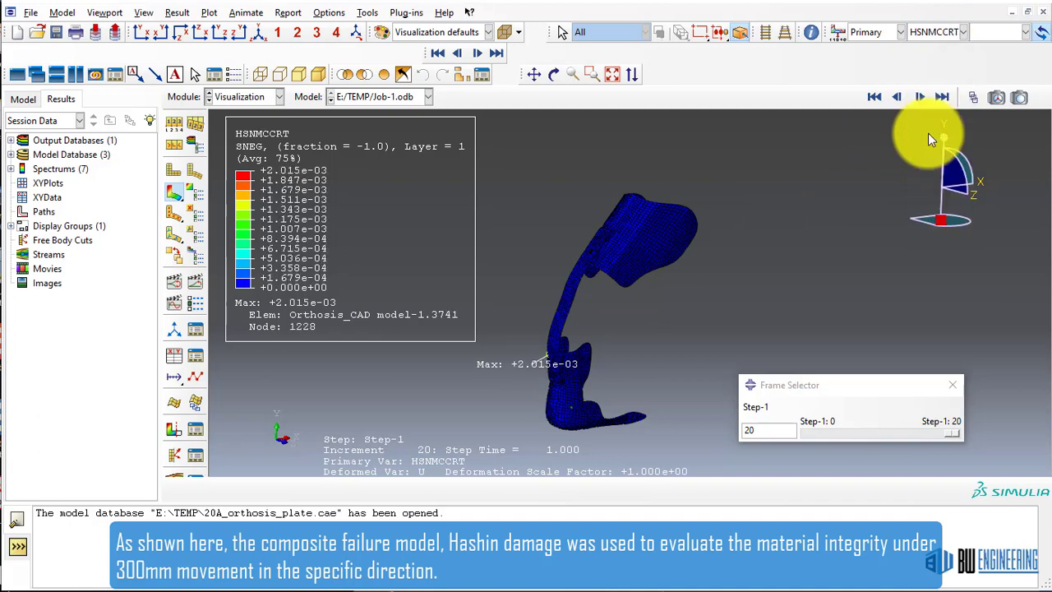
# - Display the HSNMTCRT contour on the orthosis, inspect it from another angle, and close the Frame Selector
pyautogui.click(935, 35)
pyautogui.click(933, 149)
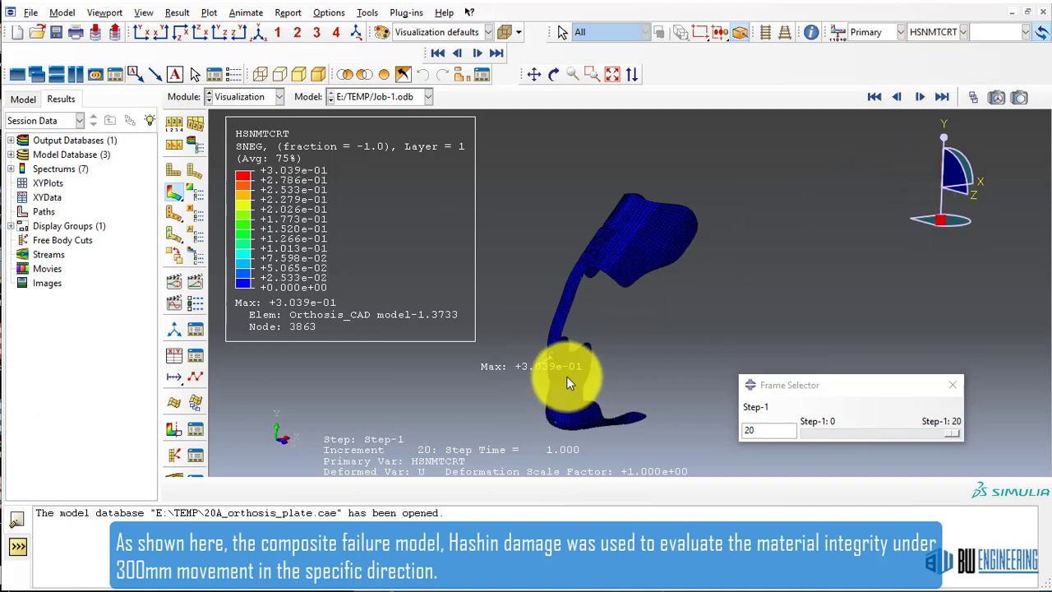
pyautogui.scroll(-4, 566, 377)
pyautogui.scroll(5, 567, 376)
pyautogui.keyDown('ctrl'); pyautogui.keyDown('alt'); pyautogui.moveTo(601, 408); pyautogui.dragTo(775, 364); pyautogui.keyUp('alt'); pyautogui.keyUp('ctrl')
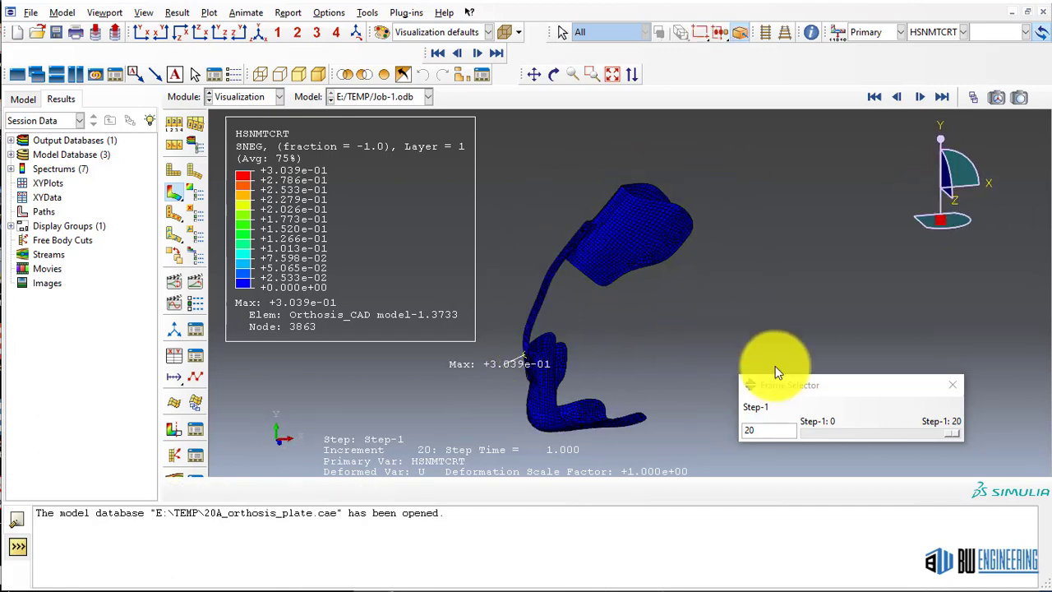
pyautogui.click(953, 384)
# - Start creating XY data from ODB field output, and add a second viewport tiled vertically beside the first
pyautogui.click(174, 354)
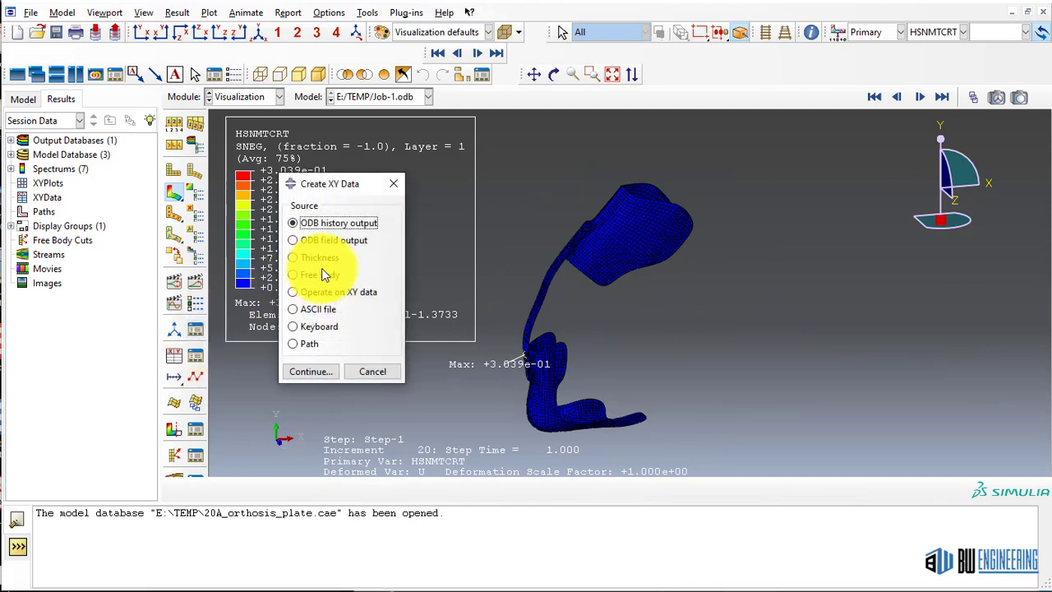
pyautogui.click(308, 370)
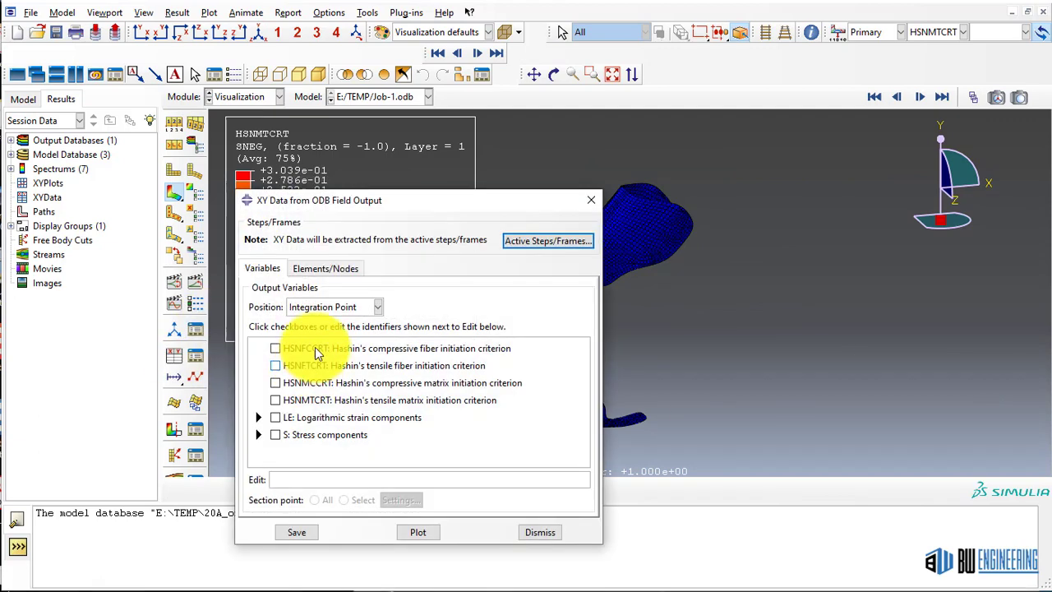
pyautogui.click(103, 13)
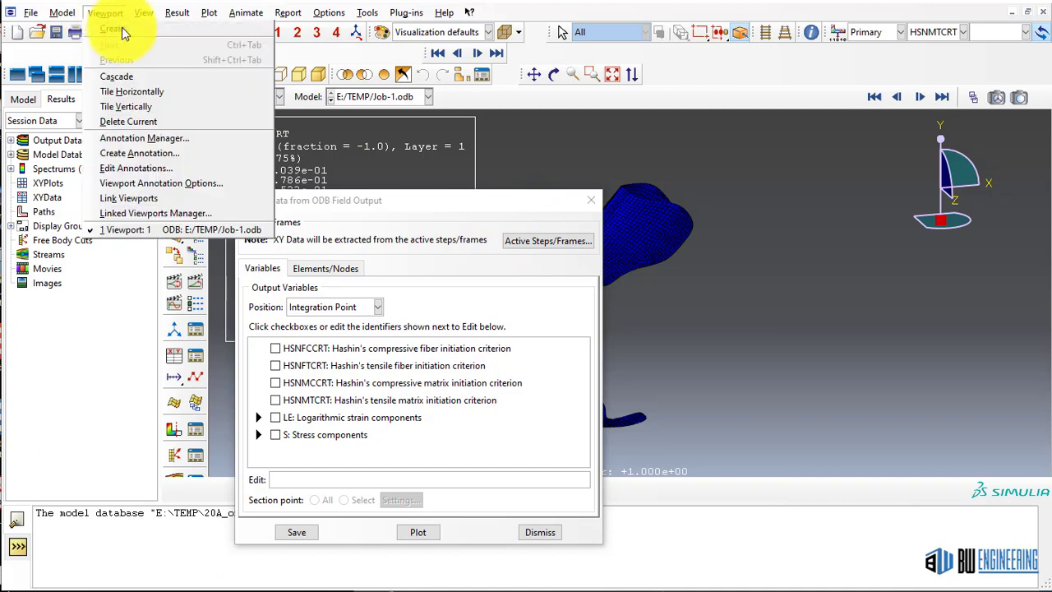
pyautogui.click(123, 31)
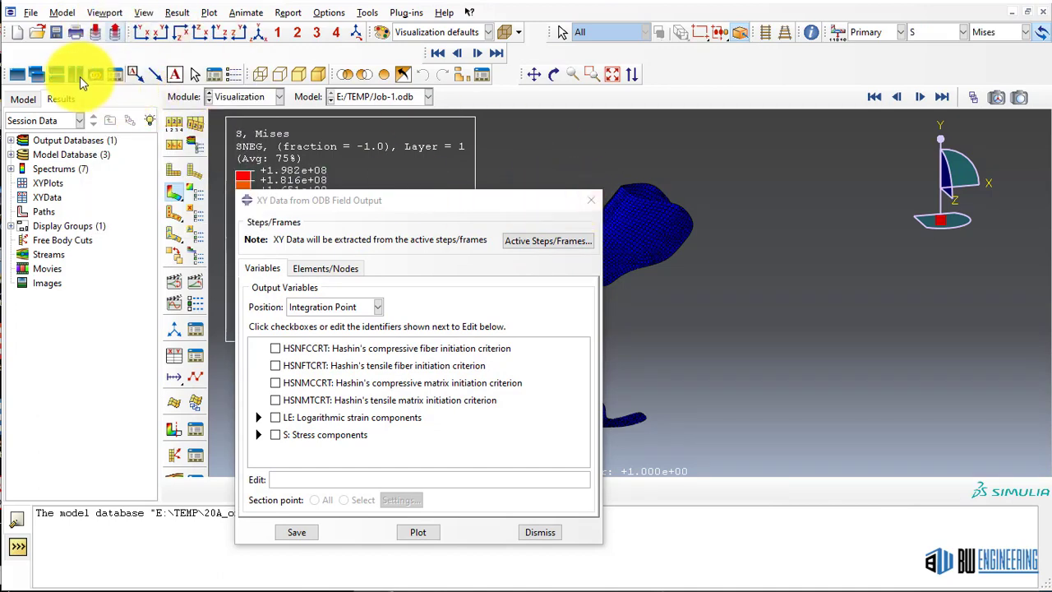
pyautogui.click(78, 76)
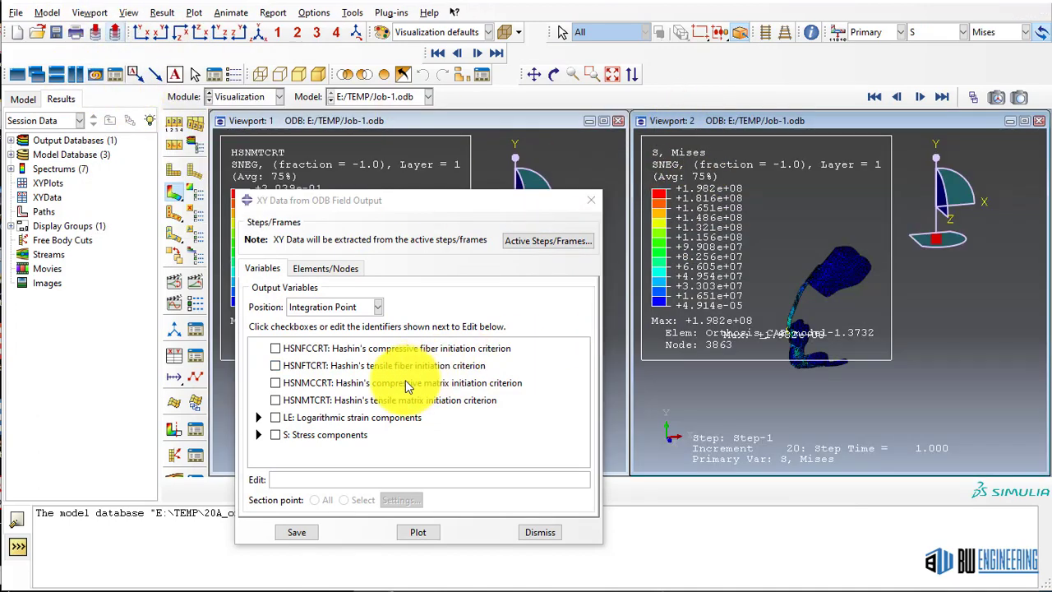
# - Set the XY data output position to Unique Nodal and select the reaction force (RF) magnitude
pyautogui.click(331, 311)
pyautogui.click(325, 366)
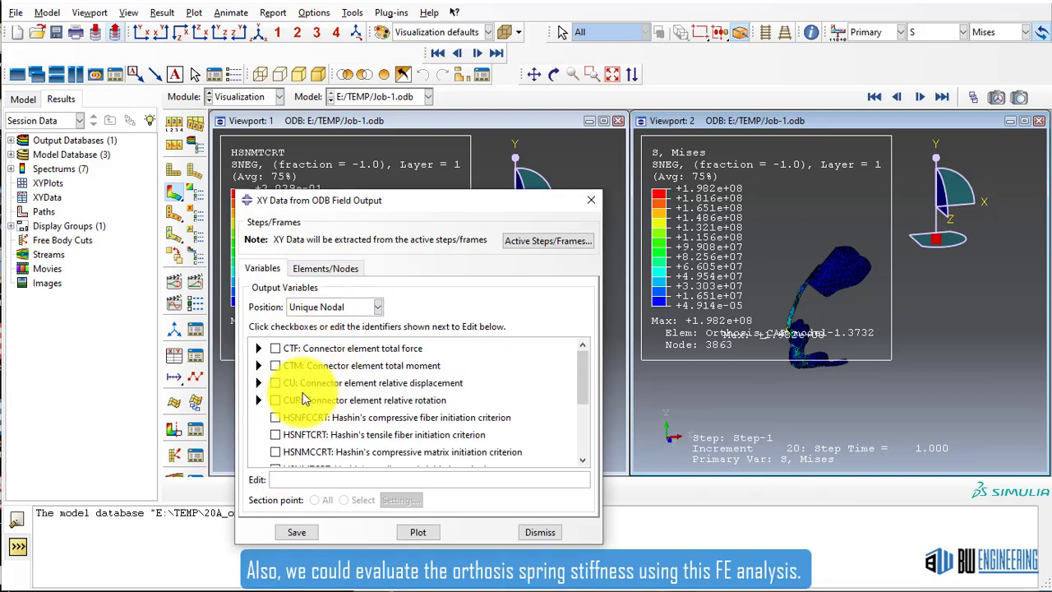
pyautogui.scroll(-3, 278, 421)
pyautogui.scroll(-1, 278, 421)
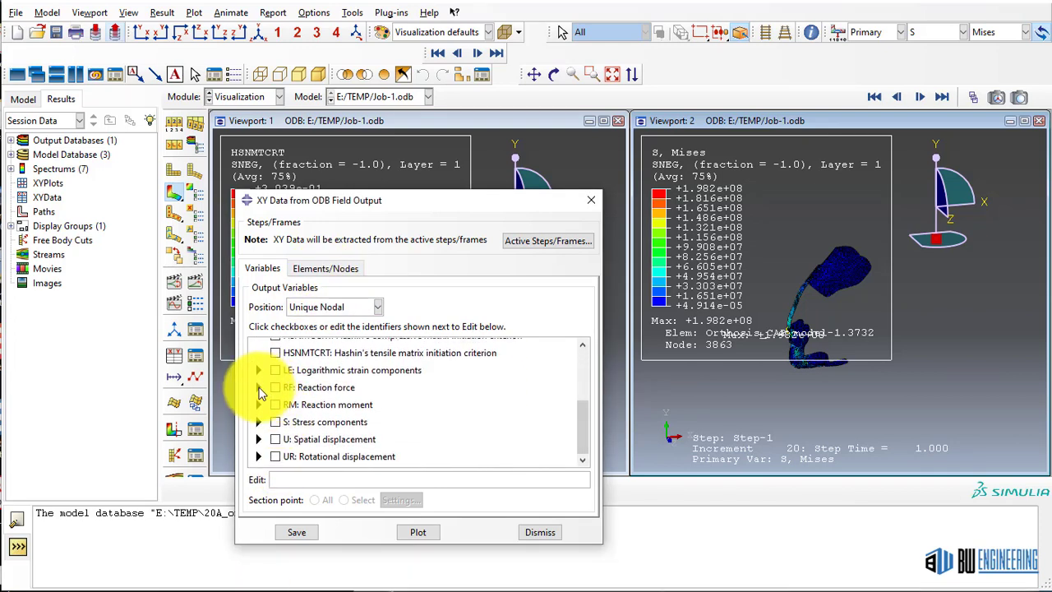
pyautogui.click(258, 387)
pyautogui.click(293, 401)
# - Plot the selected variable for the node set SENSOR with its items highlighted in the viewport, and dismiss the extraction dialog
pyautogui.click(322, 269)
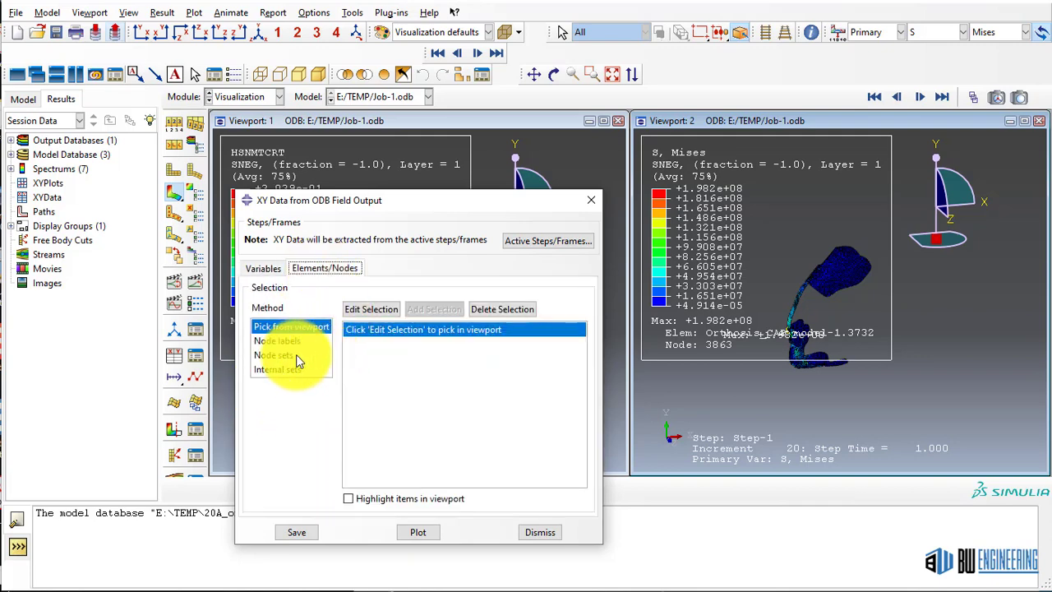
pyautogui.click(279, 354)
pyautogui.scroll(-3, 398, 423)
pyautogui.click(386, 359)
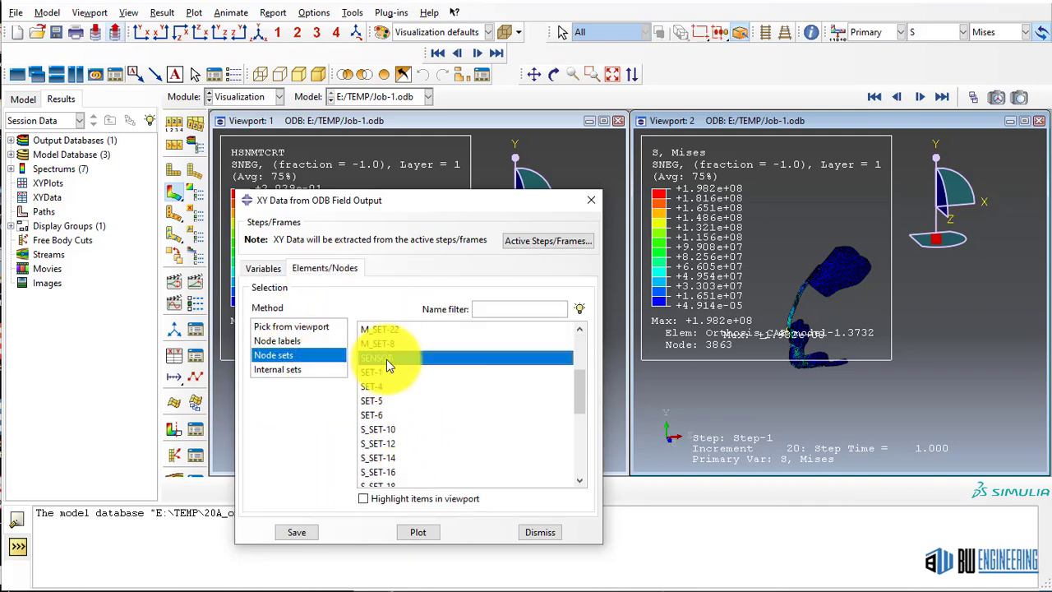
pyautogui.click(419, 533)
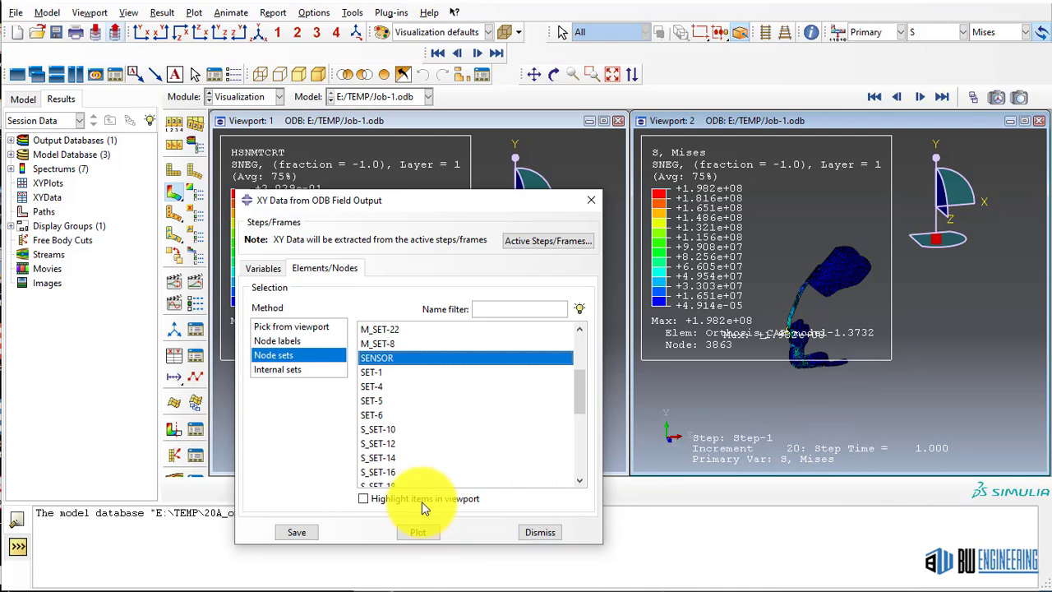
pyautogui.click(423, 498)
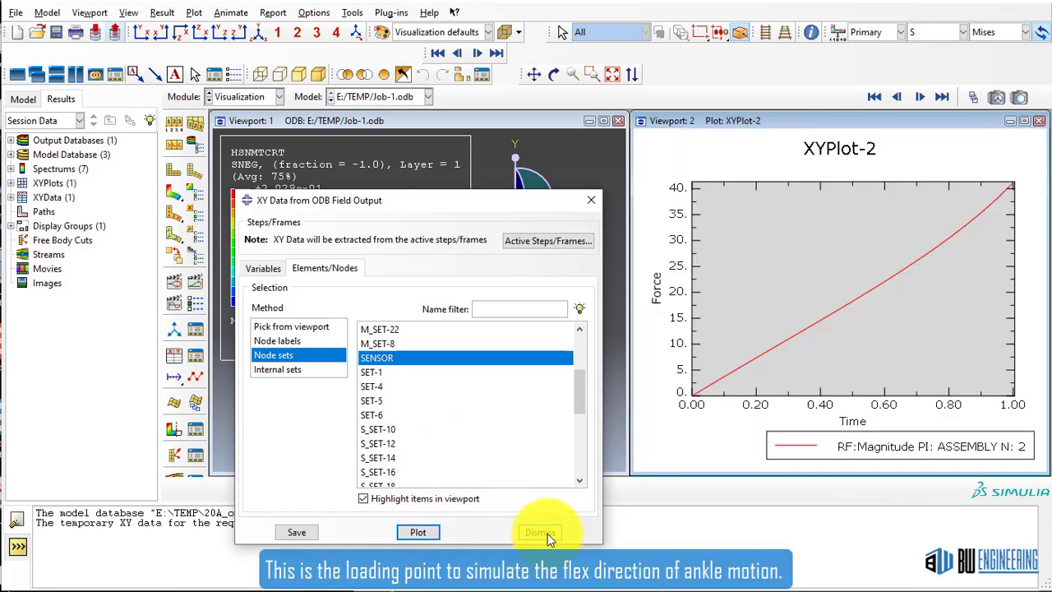
pyautogui.click(540, 531)
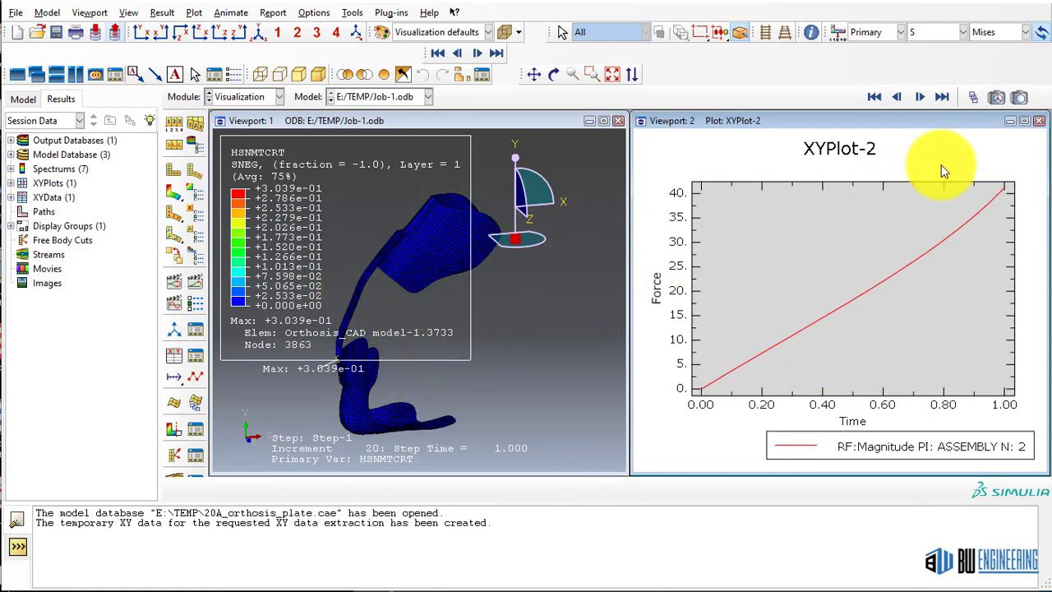
# - Link the viewports and scrub the Step-1 frames down to 1 and back to 20 with the Frame Selector
pyautogui.click(982, 97)
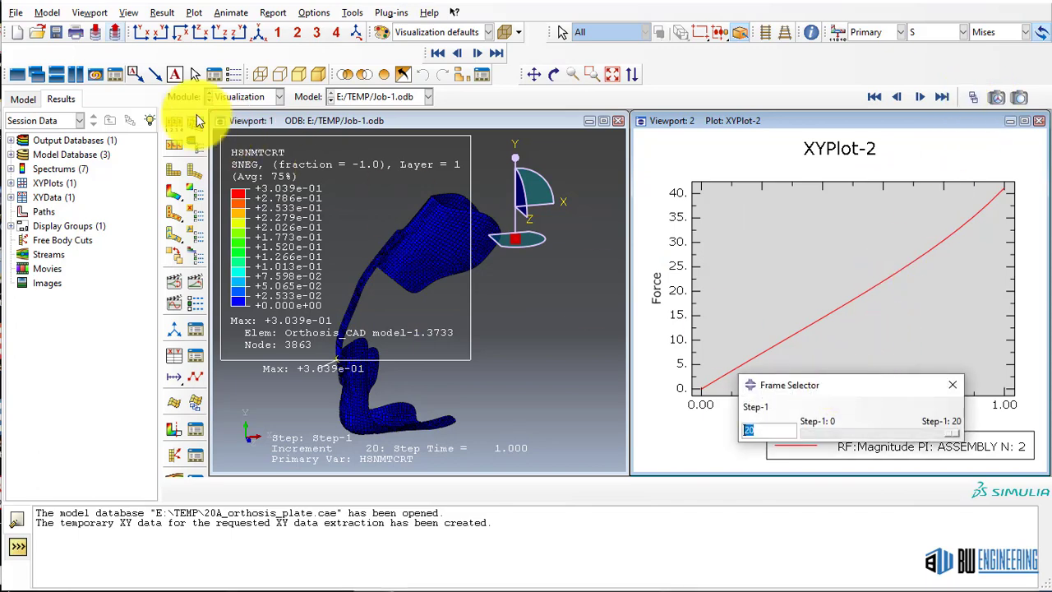
pyautogui.click(98, 75)
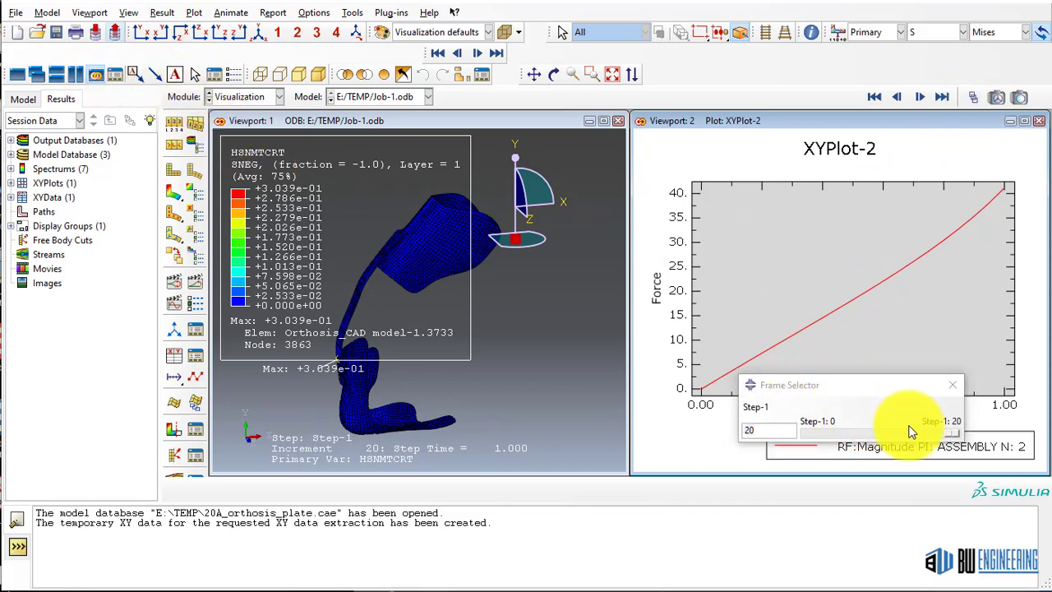
pyautogui.moveTo(947, 429); pyautogui.dragTo(817, 432)
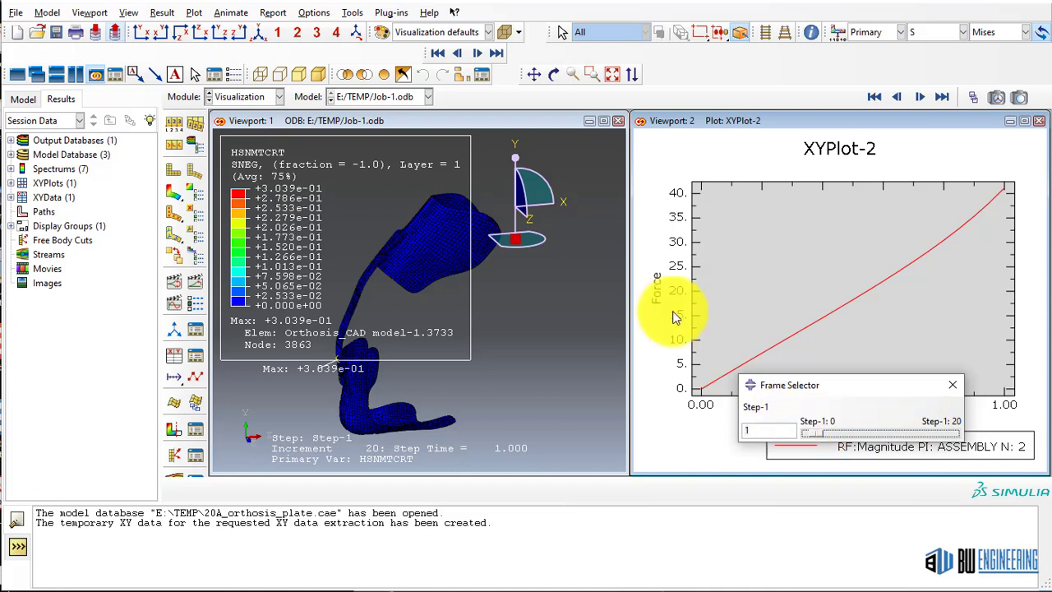
pyautogui.click(552, 122)
pyautogui.moveTo(950, 432)
pyautogui.mouseDown()
pyautogui.moveTo(803, 441)
pyautogui.moveTo(962, 433)
pyautogui.mouseUp()
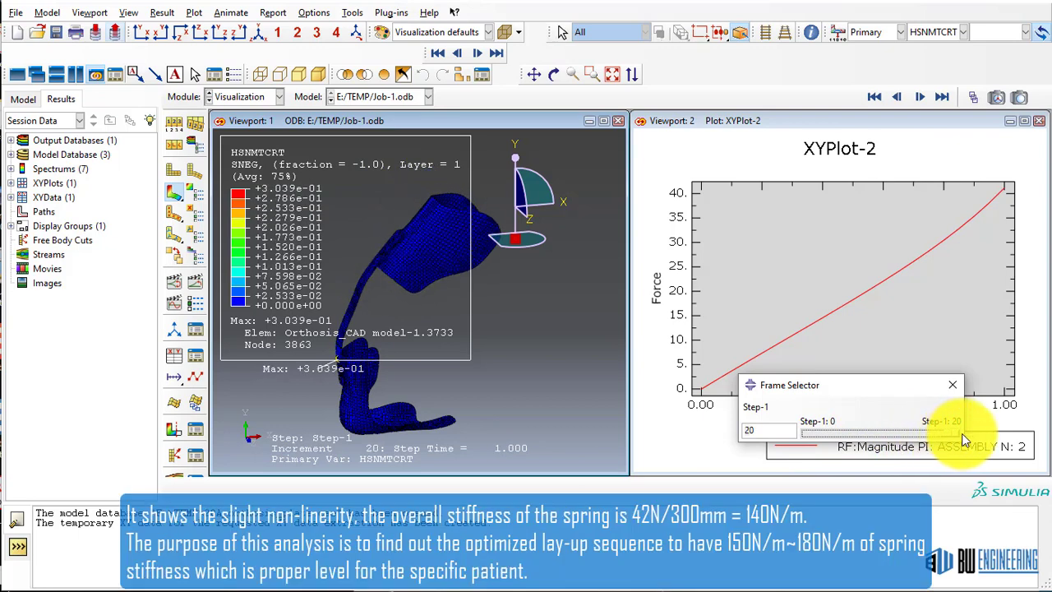
# - Display the S, Mises stress contour in Viewport 1 and examine the orthosis from another angle
pyautogui.click(963, 32)
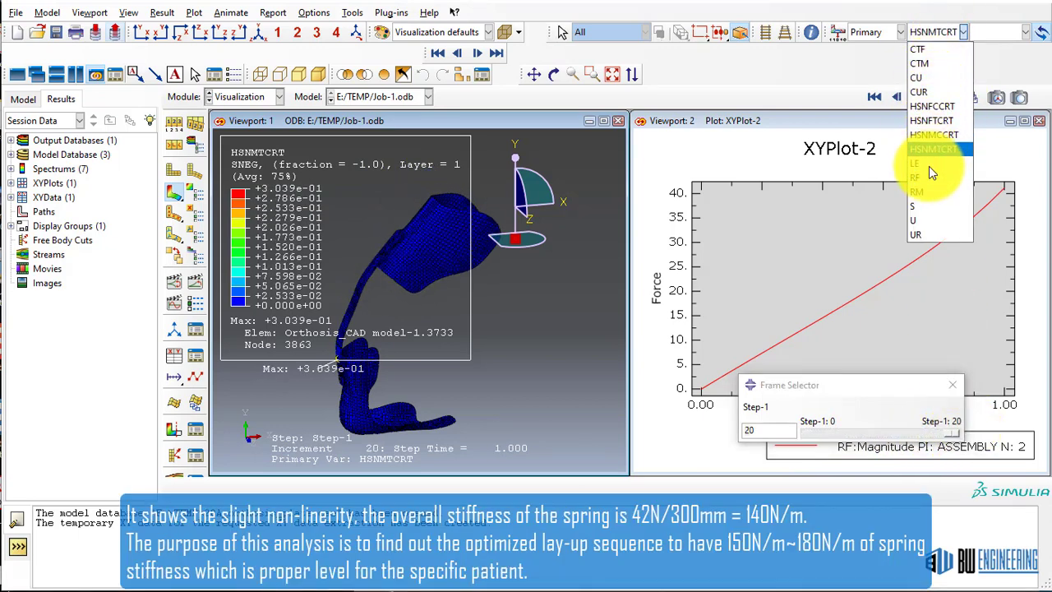
pyautogui.click(926, 211)
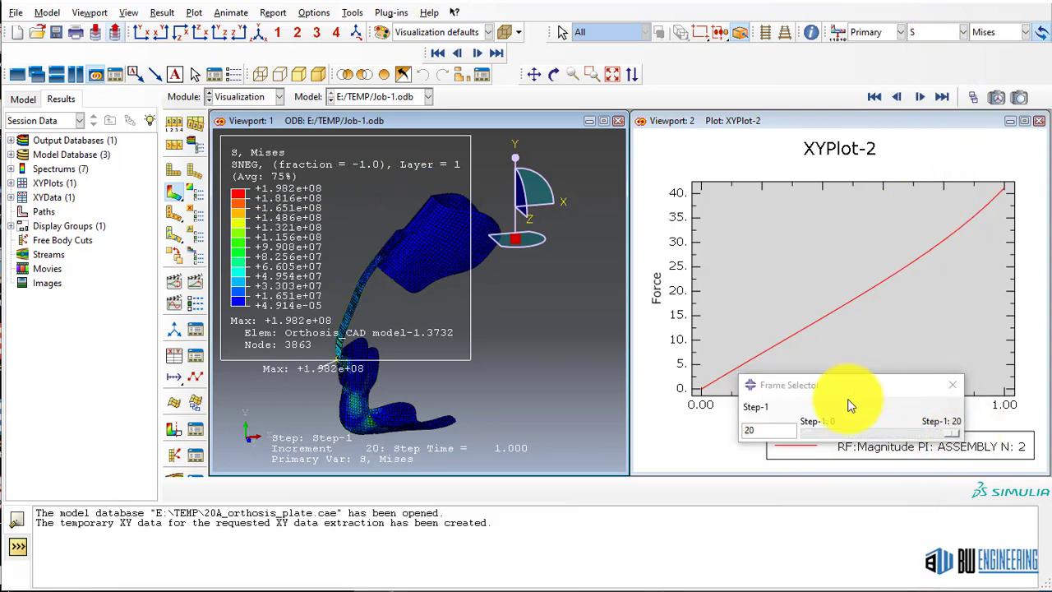
pyautogui.keyDown('ctrl'); pyautogui.keyDown('alt'); pyautogui.moveTo(409, 349); pyautogui.dragTo(410, 386); pyautogui.keyUp('alt'); pyautogui.keyUp('ctrl')
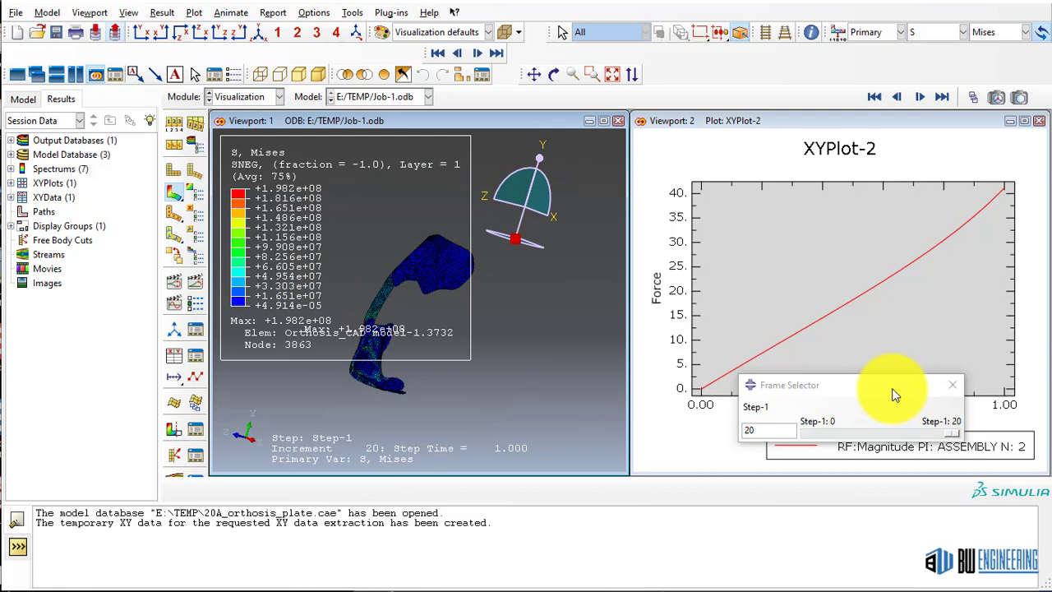
# - Close the Frame Selector and the XY plot viewport, and maximize Viewport 1
pyautogui.click(952, 385)
pyautogui.click(1038, 121)
pyautogui.click(604, 121)
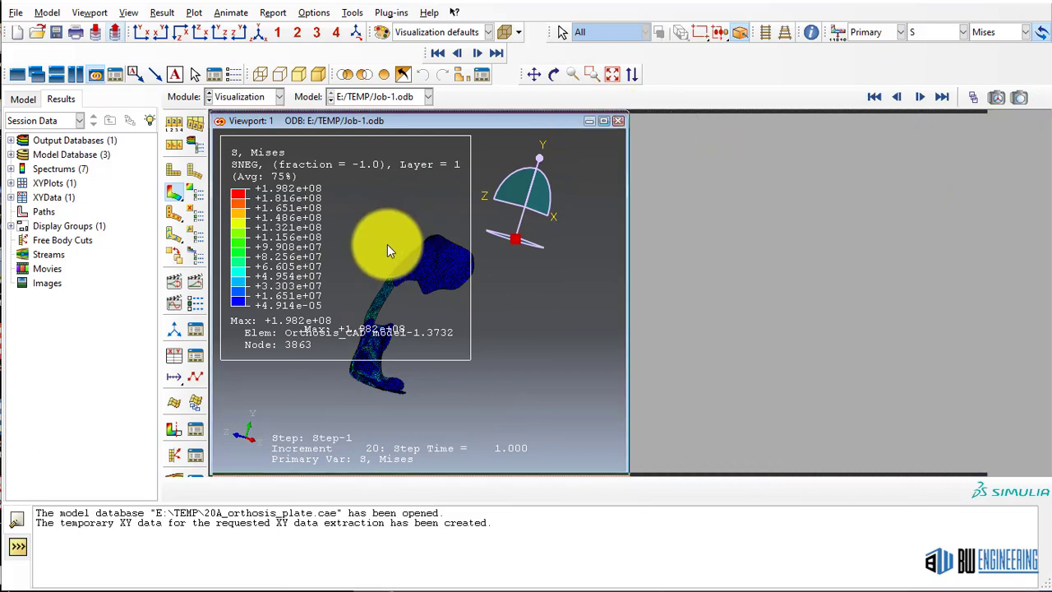
# - Expand Model-1-Initial and inspect its two parts, Orthosis_CAD model and Orthosis_CAD model_Plate
pyautogui.click(23, 98)
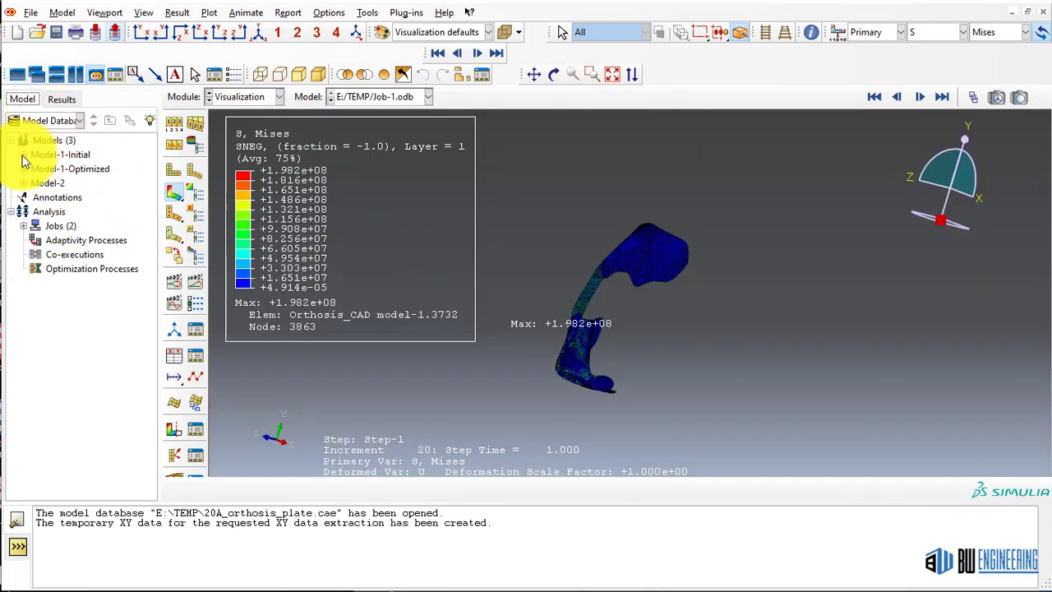
pyautogui.click(24, 155)
pyautogui.click(38, 157)
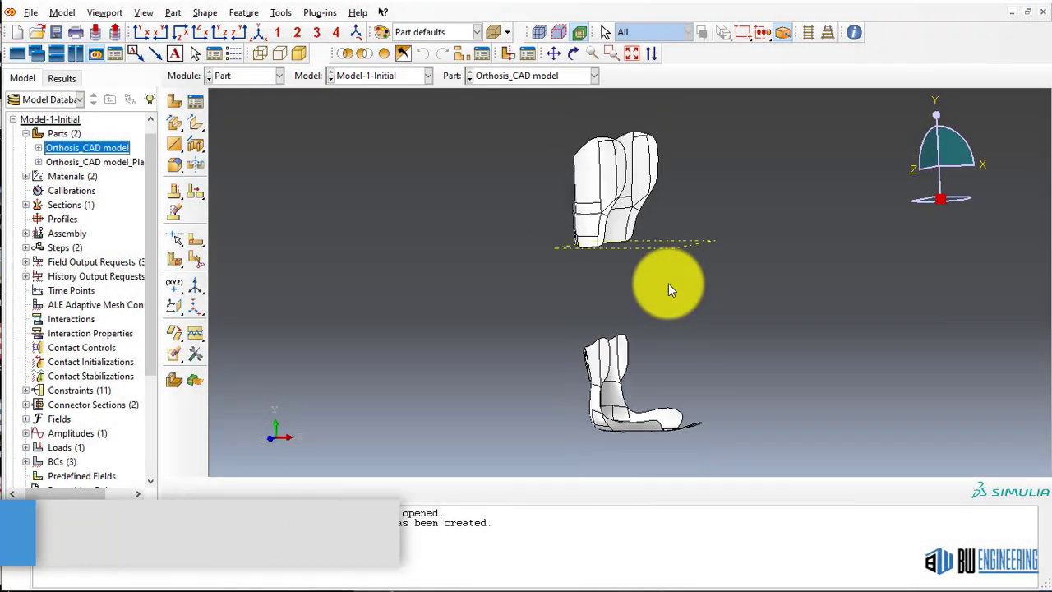
pyautogui.keyDown('ctrl'); pyautogui.keyDown('alt'); pyautogui.moveTo(668, 282); pyautogui.dragTo(723, 189); pyautogui.keyUp('alt'); pyautogui.keyUp('ctrl')
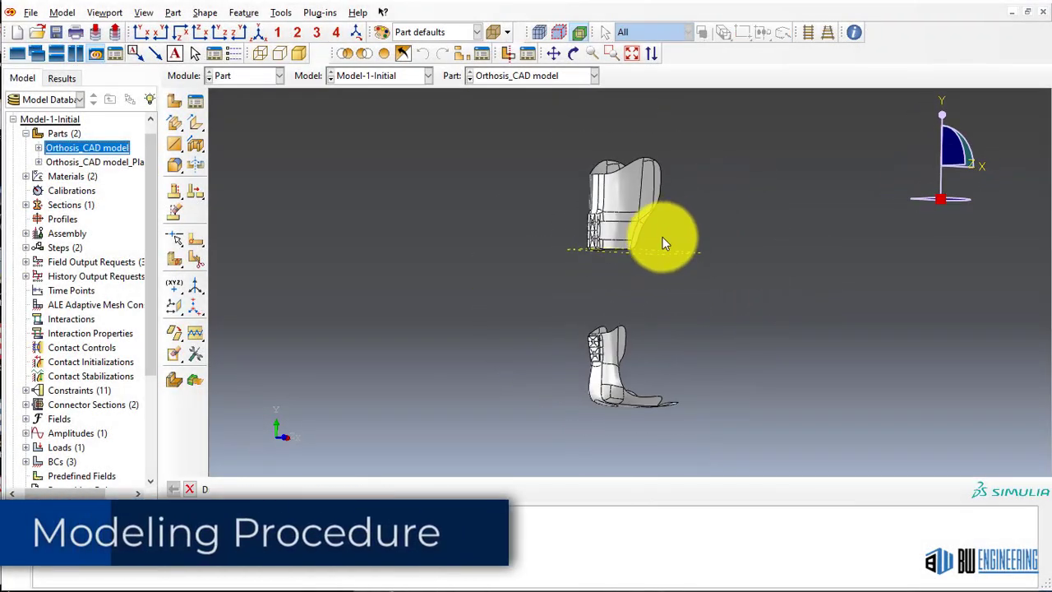
pyautogui.doubleClick(133, 162)
pyautogui.keyDown('ctrl'); pyautogui.keyDown('alt'); pyautogui.moveTo(696, 300); pyautogui.dragTo(666, 258); pyautogui.keyUp('alt'); pyautogui.keyUp('ctrl')
# - Open the CFRP material from the Material Manager and review its Hashin Damage and Elastic properties
pyautogui.doubleClick(62, 177)
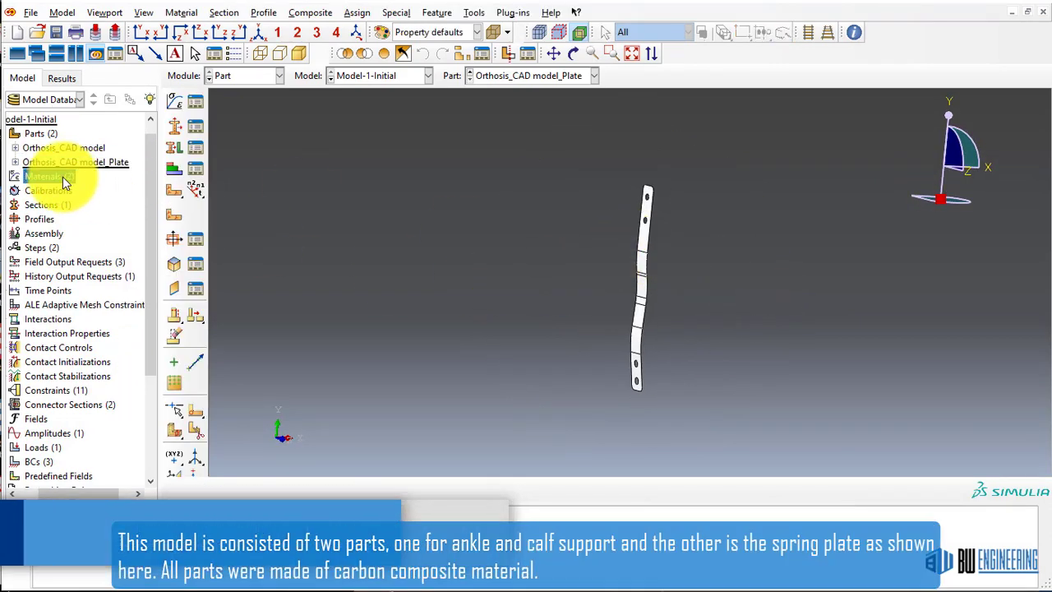
pyautogui.click(855, 106)
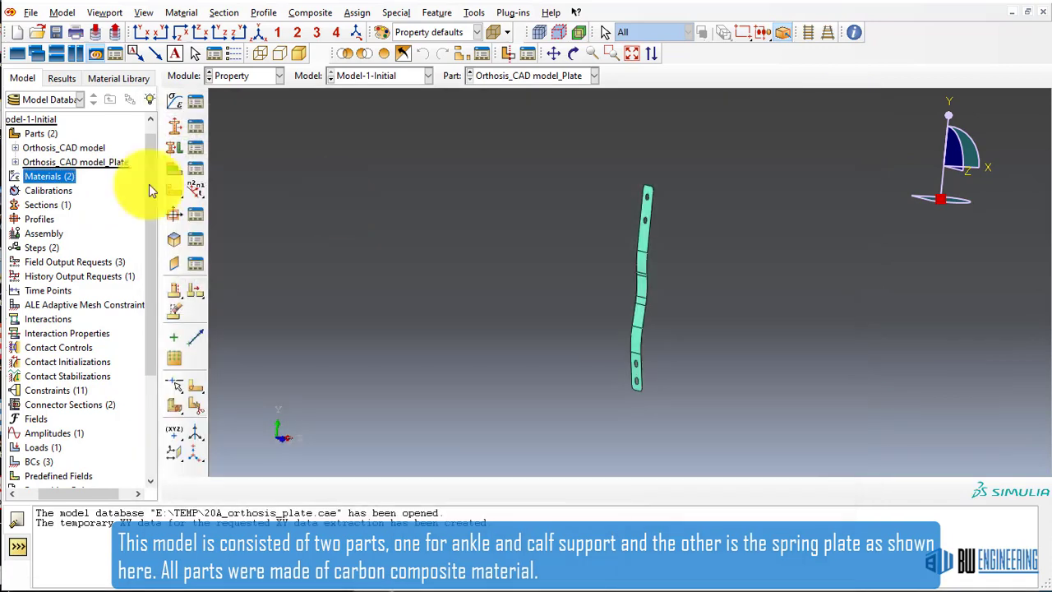
pyautogui.click(182, 13)
pyautogui.click(192, 31)
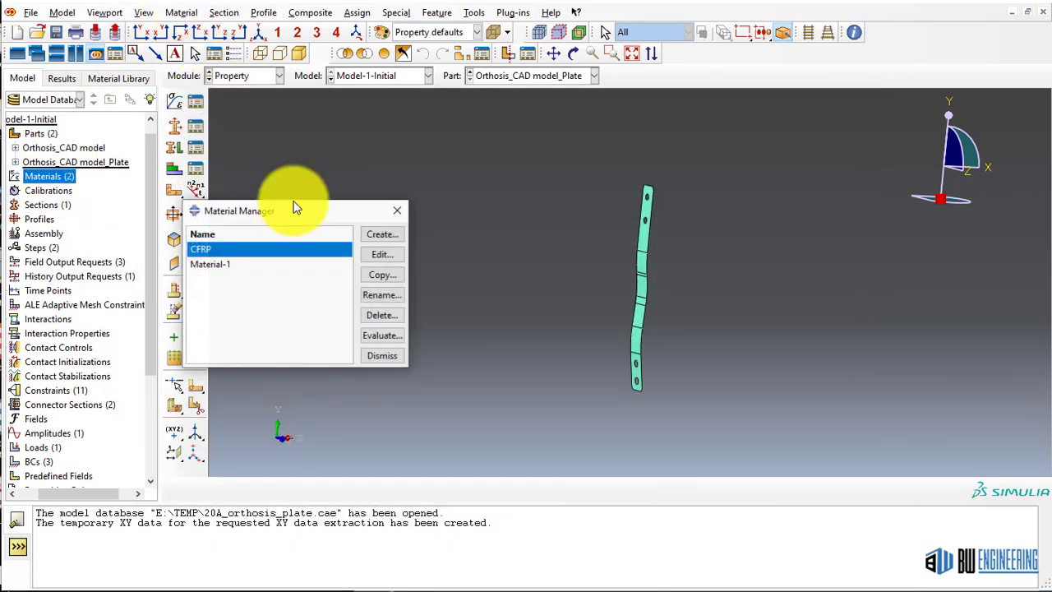
pyautogui.doubleClick(217, 249)
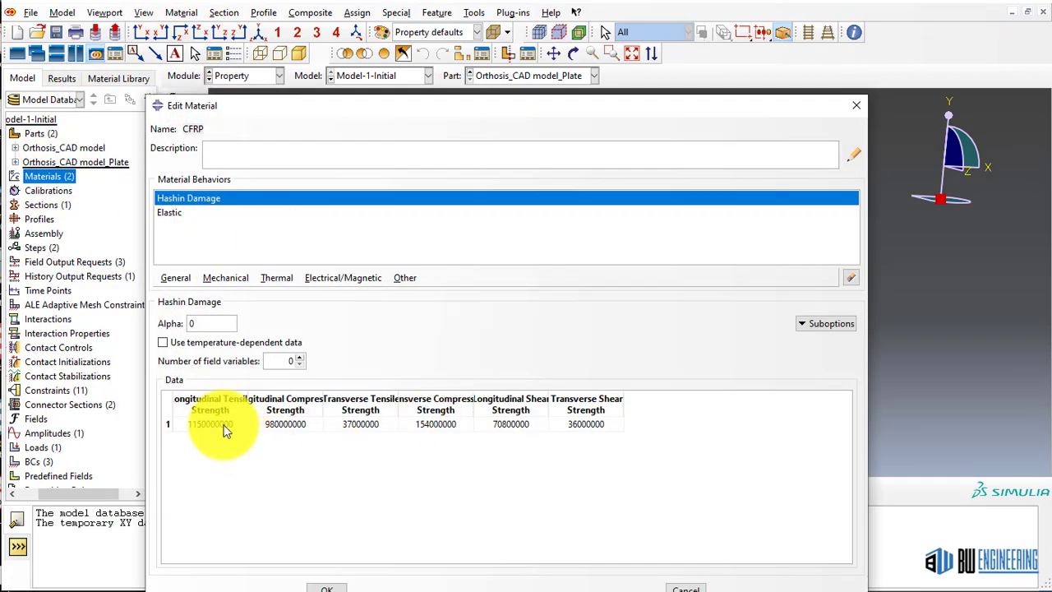
pyautogui.click(193, 213)
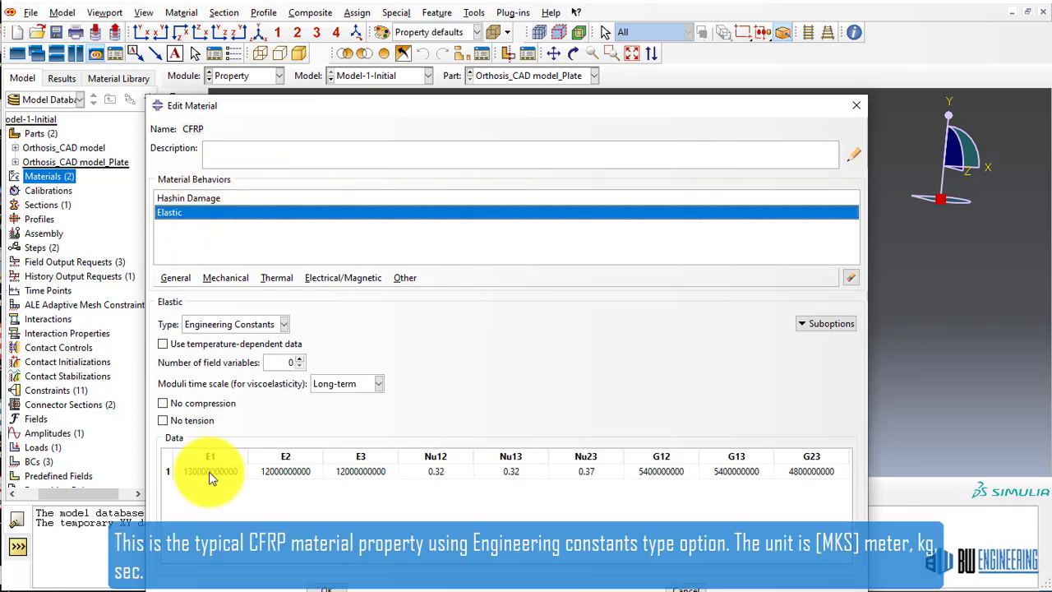
# - Examine the CFRP material's elastic engineering constants, from the Young's moduli and Poisson's ratios to the shear moduli
pyautogui.click(312, 475)
pyautogui.click(437, 474)
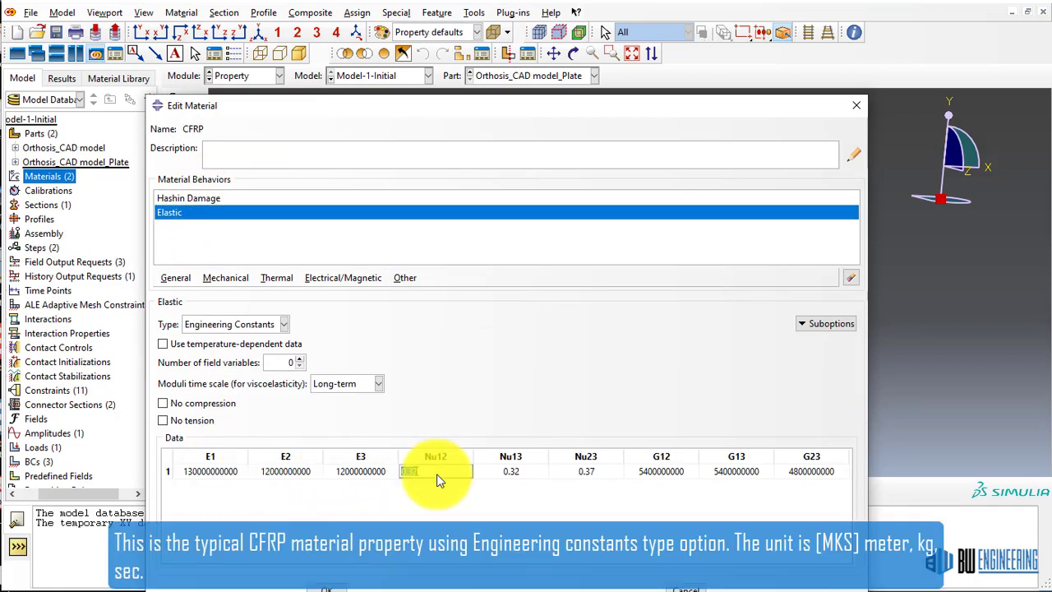
pyautogui.click(661, 472)
pyautogui.click(731, 472)
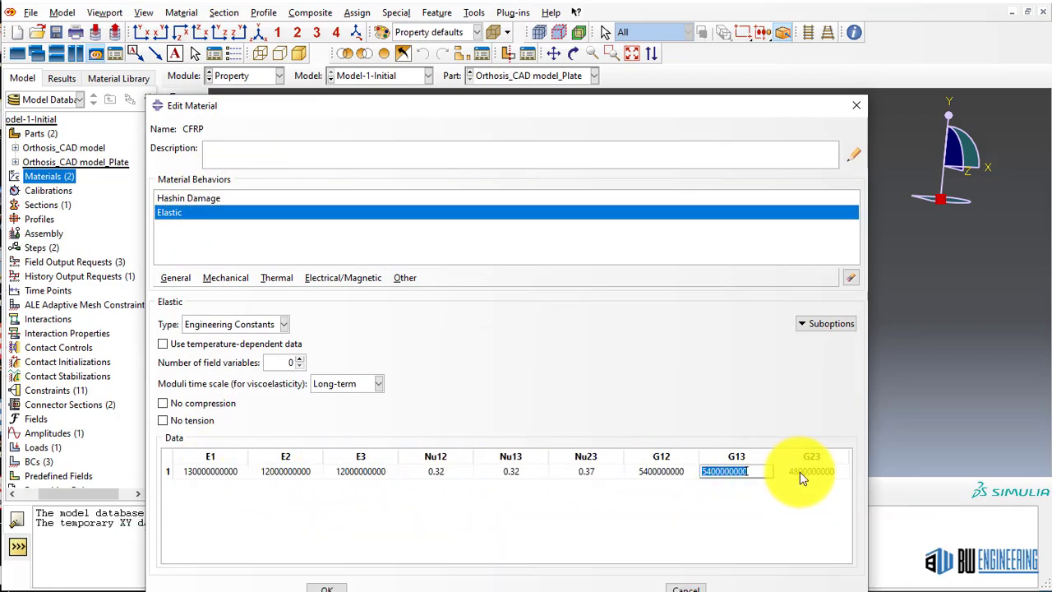
# - Review the CFRP material's Hashin Damage strengths, and close the material editor and Material Manager without changes
pyautogui.click(197, 198)
pyautogui.click(222, 425)
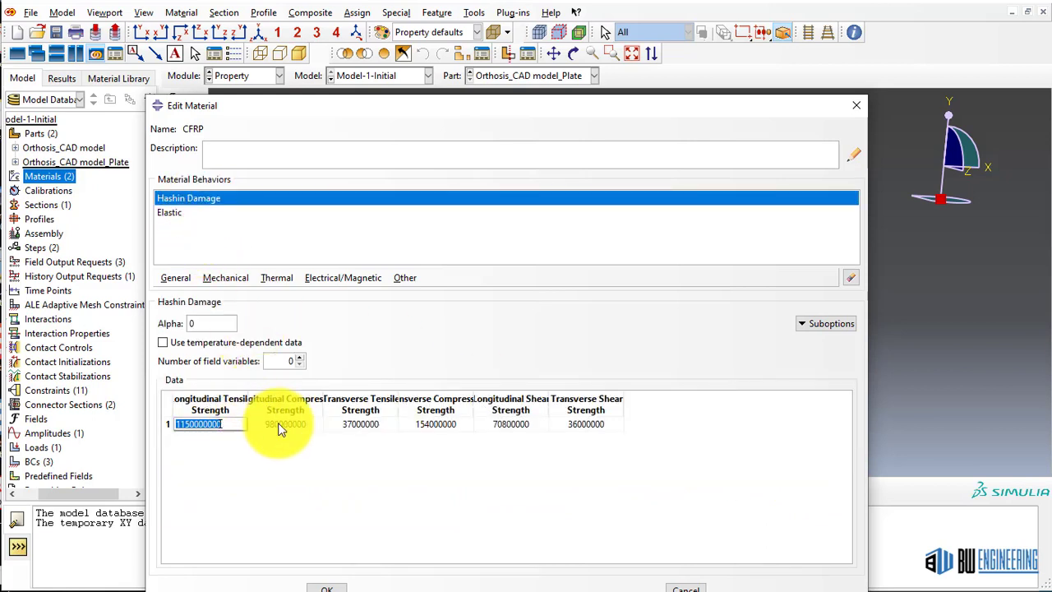
pyautogui.click(278, 423)
pyautogui.click(379, 425)
pyautogui.click(584, 424)
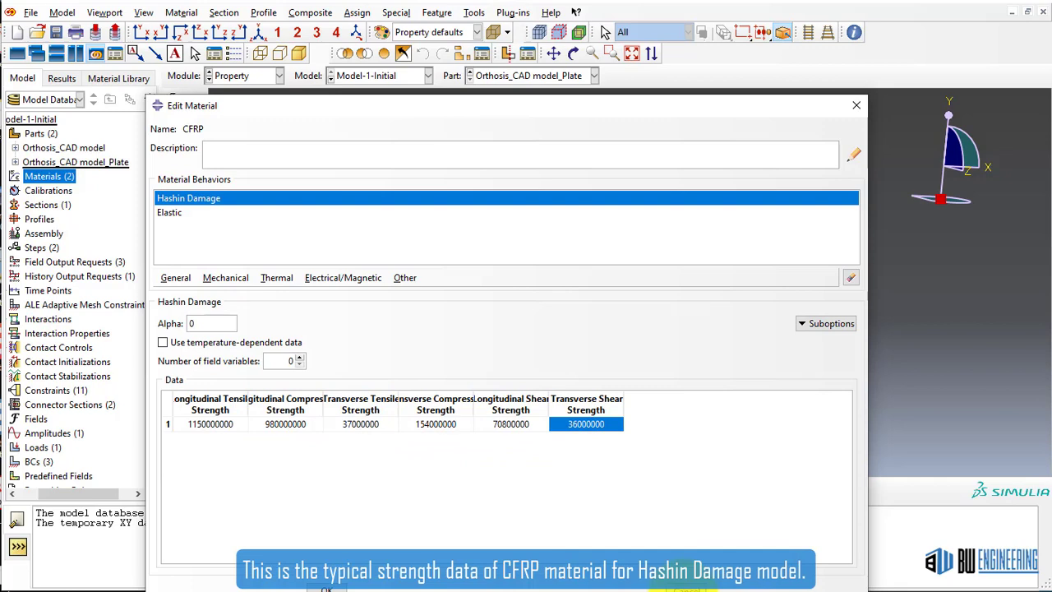
pyautogui.click(686, 587)
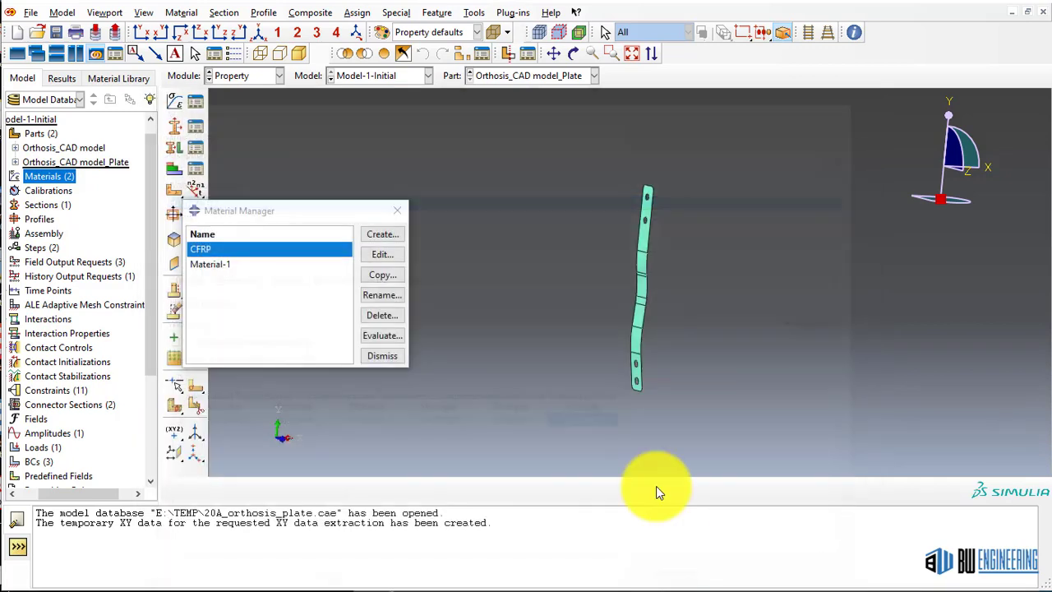
pyautogui.click(397, 211)
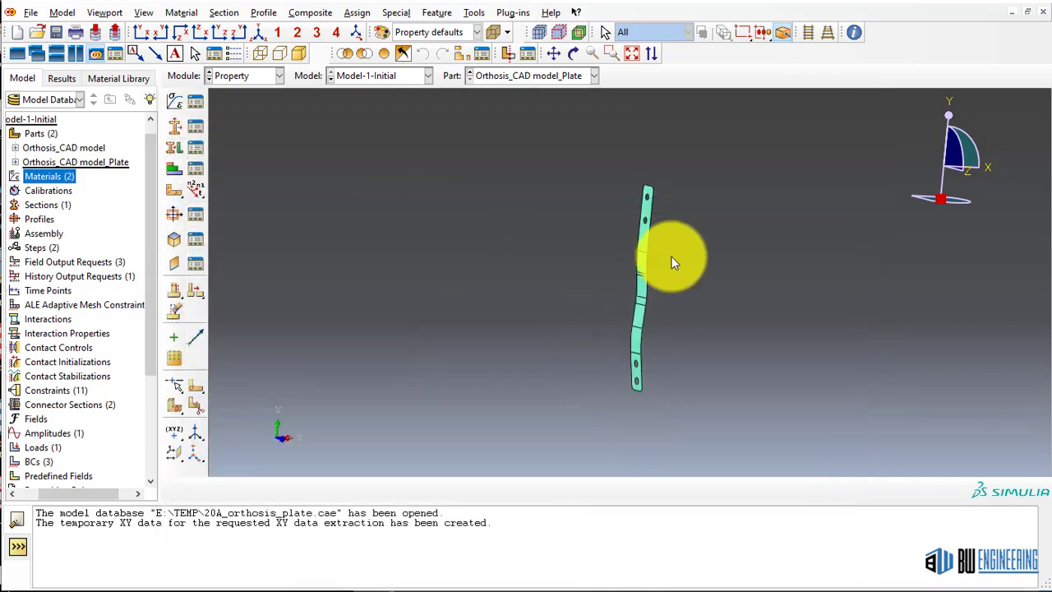
# - Switch to the Orthosis_CAD model part and open its CompositeLayup-1 for editing
pyautogui.click(567, 76)
pyautogui.click(572, 92)
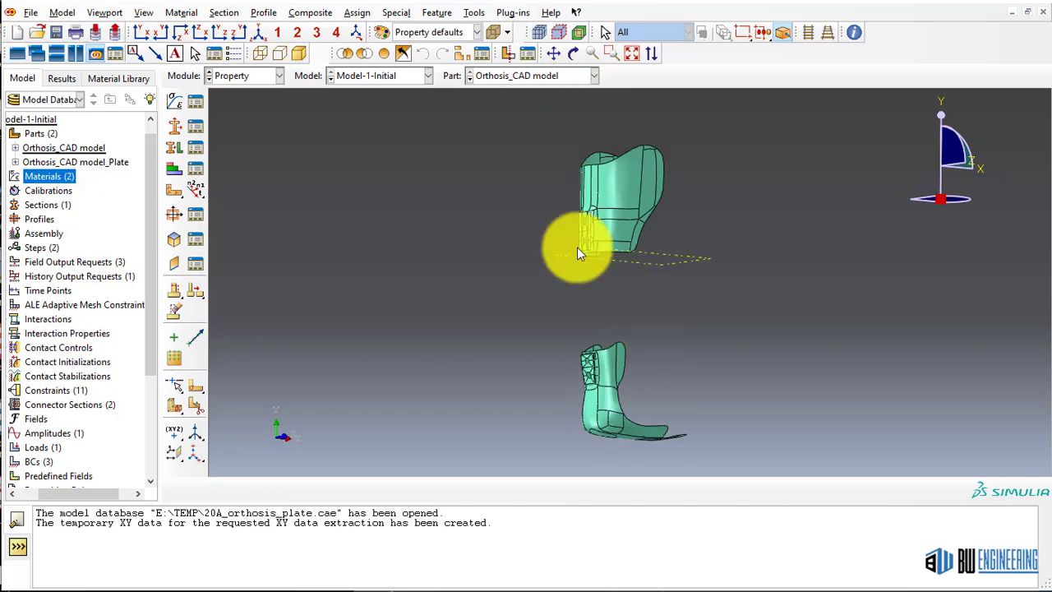
pyautogui.click(311, 13)
pyautogui.click(322, 33)
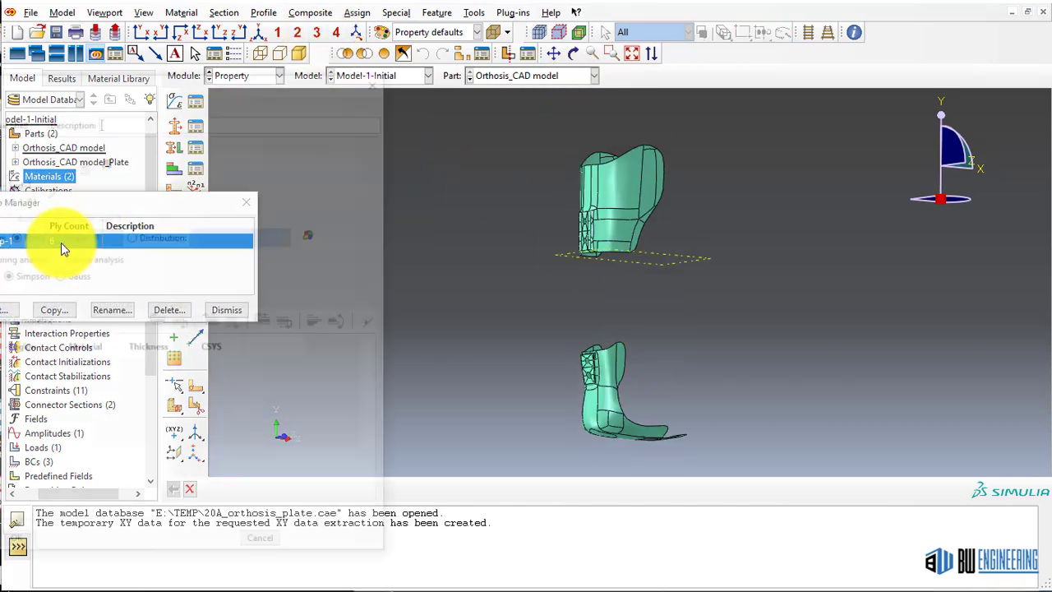
pyautogui.doubleClick(61, 243)
pyautogui.moveTo(141, 77); pyautogui.dragTo(290, 71)
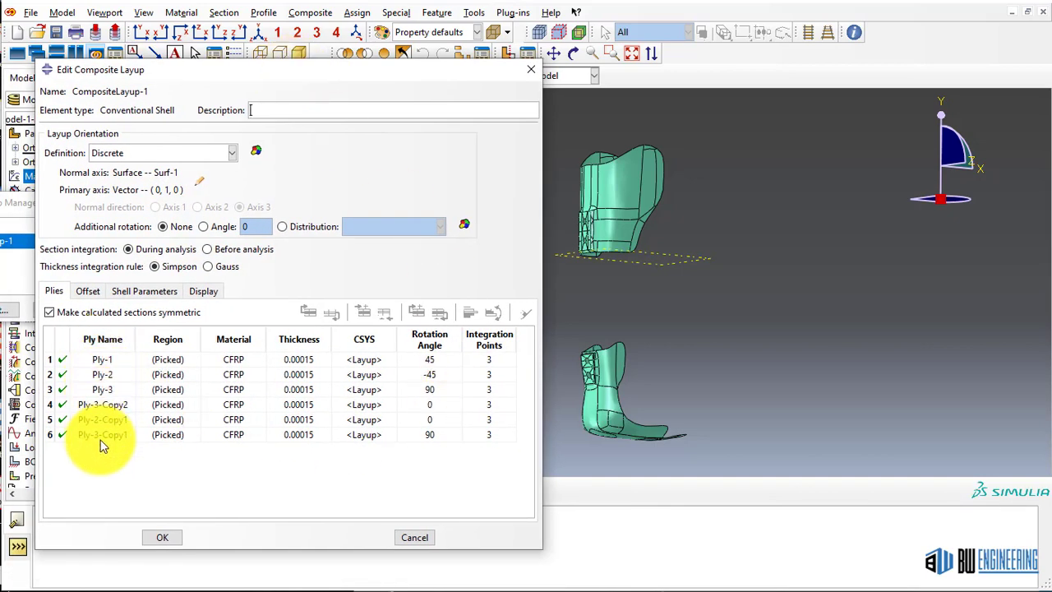
# - Review the orthosis layup's ply regions, materials, thicknesses, rotation angles and the symmetric sections option
pyautogui.rightClick(173, 345)
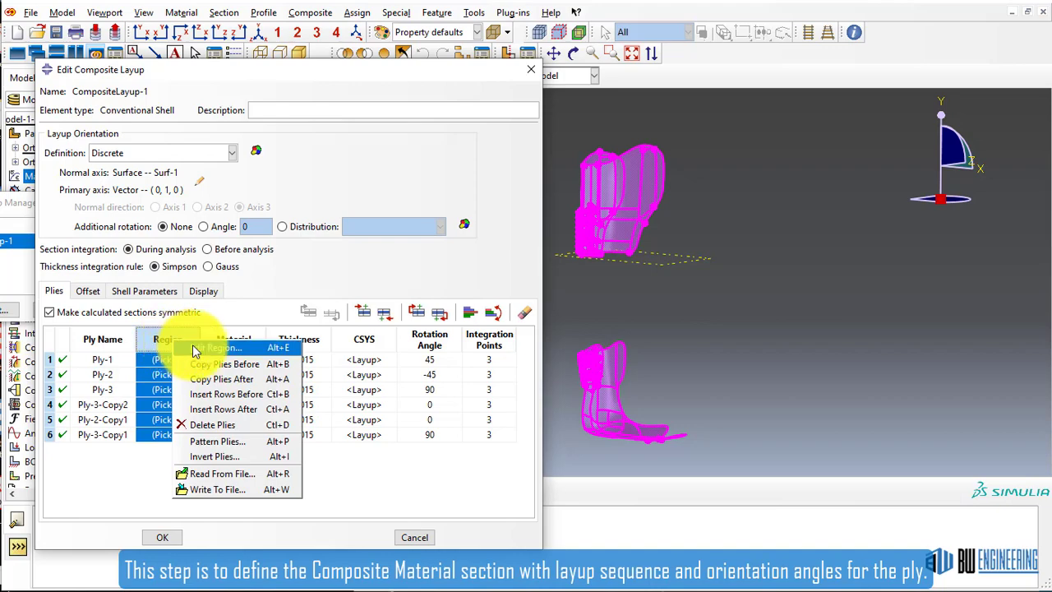
pyautogui.click(248, 313)
pyautogui.click(240, 335)
pyautogui.rightClick(244, 338)
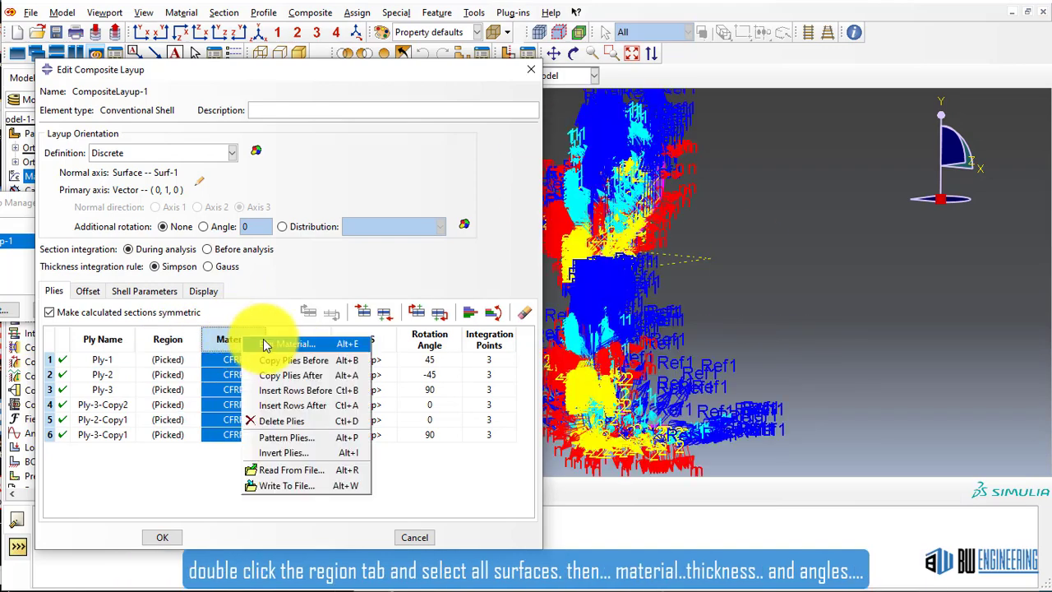
pyautogui.click(286, 293)
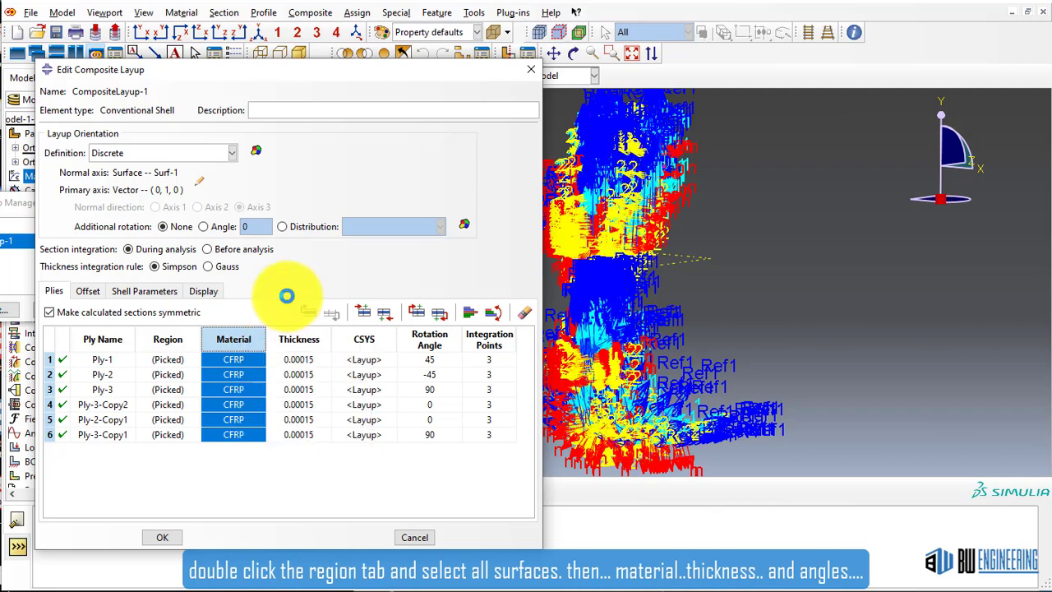
pyautogui.click(303, 337)
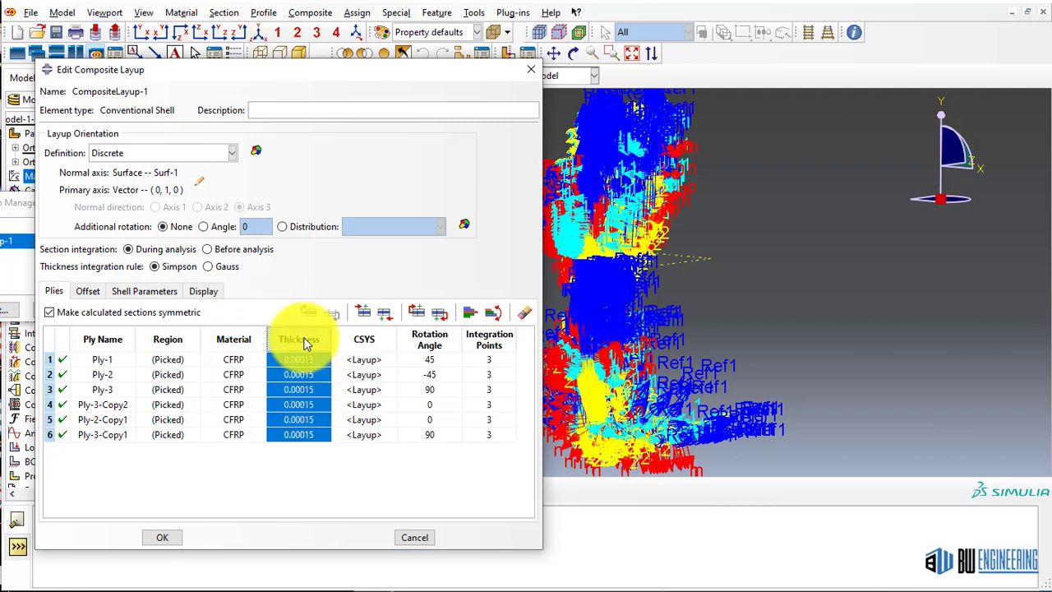
pyautogui.rightClick(303, 338)
pyautogui.click(329, 270)
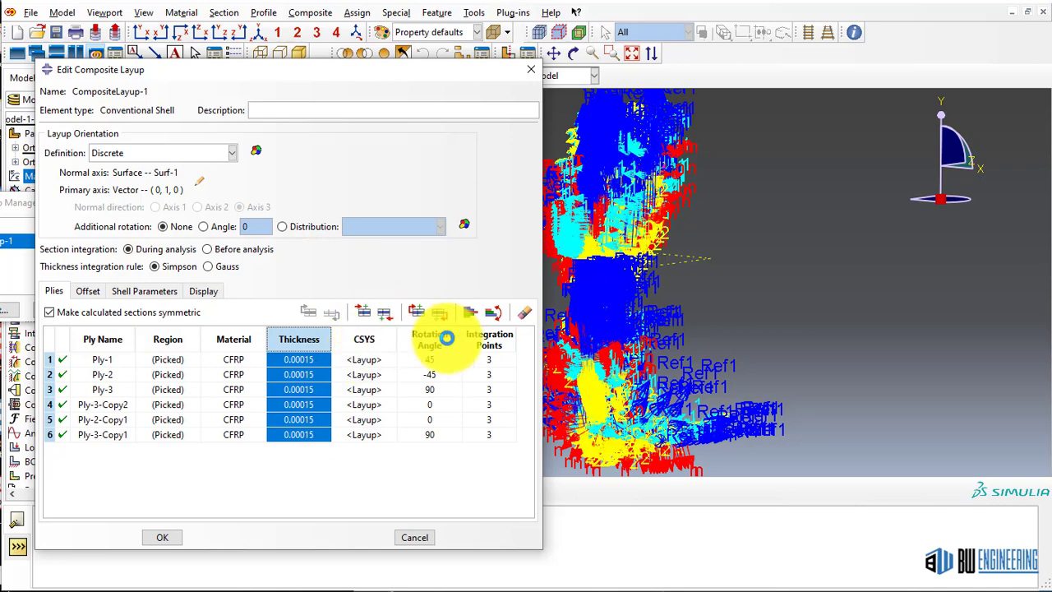
pyautogui.click(446, 337)
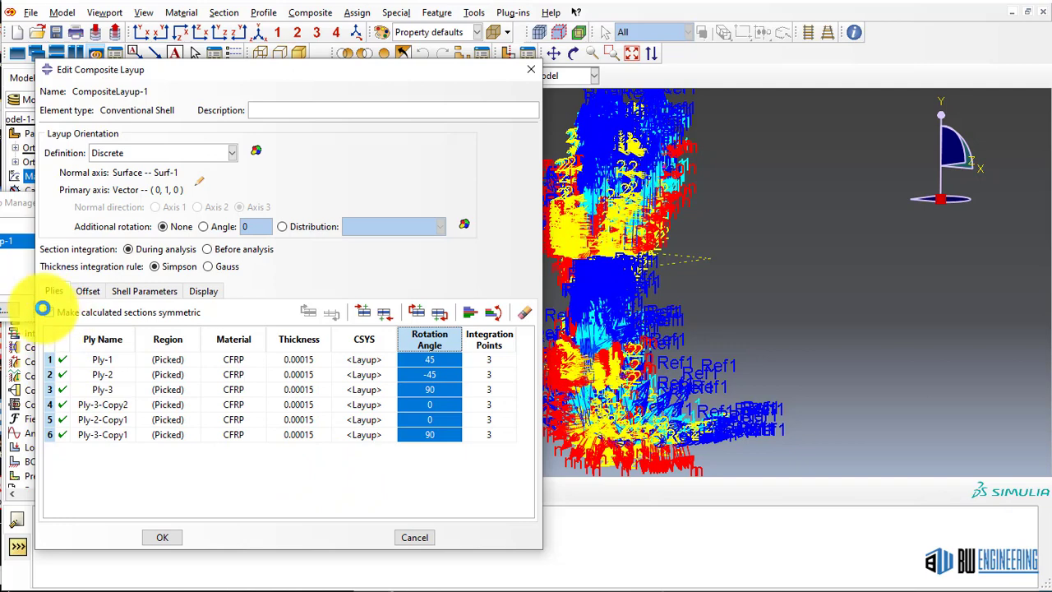
pyautogui.click(43, 310)
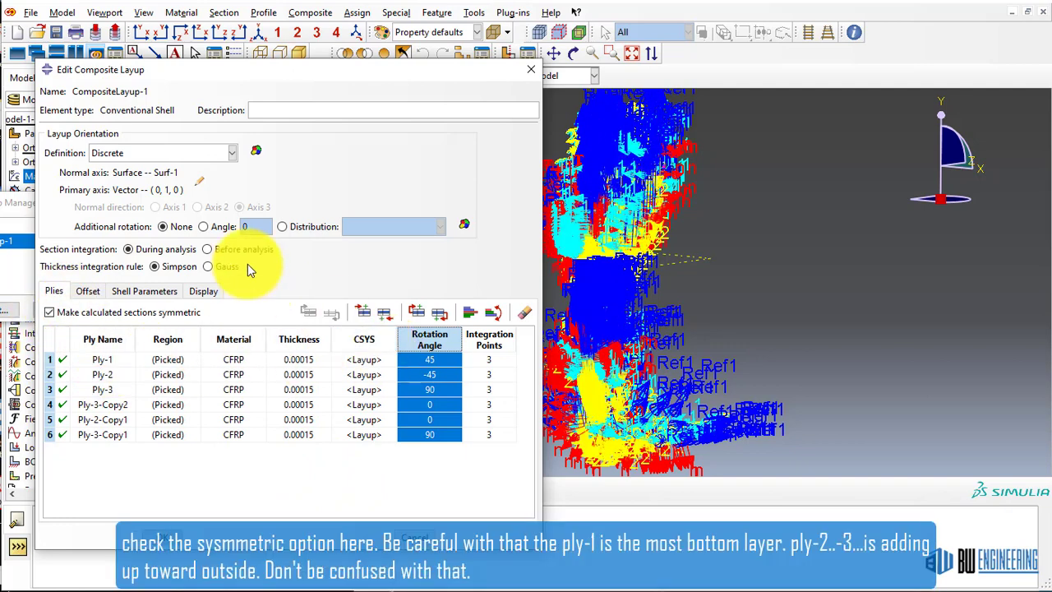
# - Open the orthosis layup's discrete orientation definition and examine the surface normal directions on the model
pyautogui.click(203, 180)
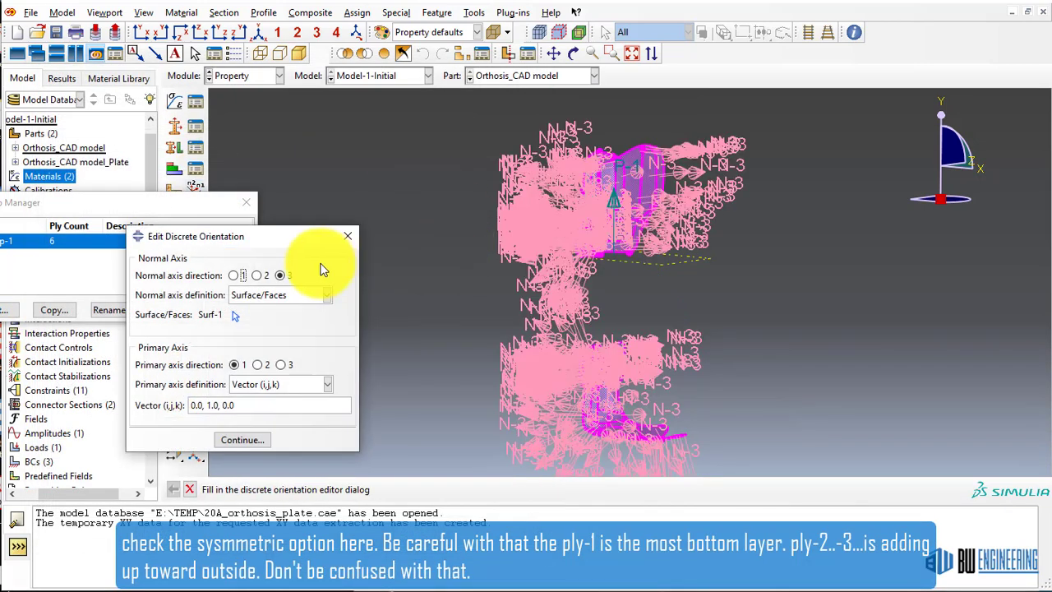
pyautogui.scroll(-7, 621, 200)
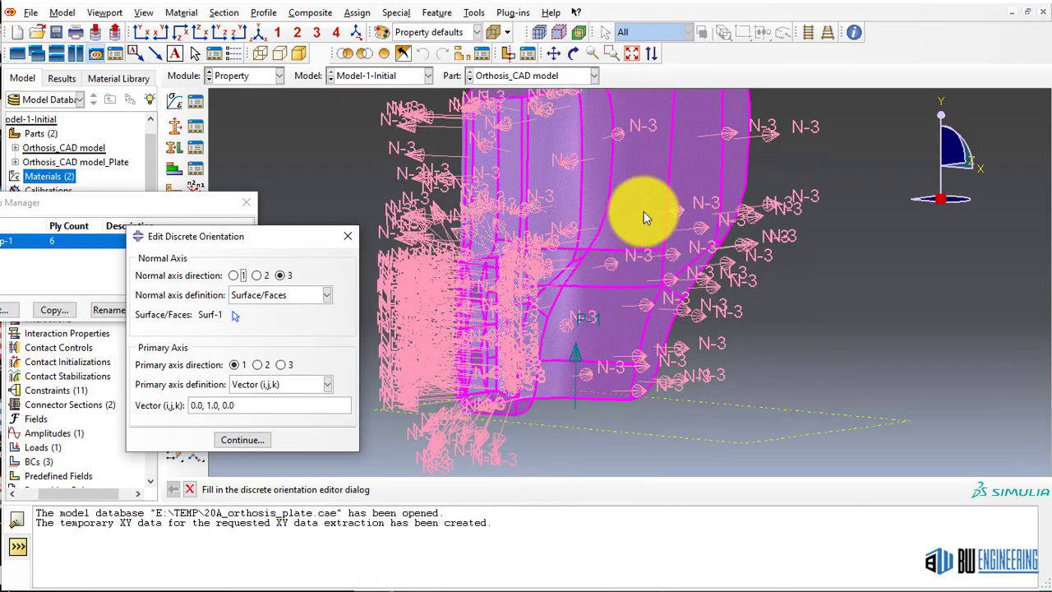
pyautogui.scroll(3, 644, 222)
pyautogui.keyDown('ctrl'); pyautogui.keyDown('alt'); pyautogui.moveTo(645, 238); pyautogui.dragTo(665, 324); pyautogui.keyUp('alt'); pyautogui.keyUp('ctrl')
pyautogui.click(237, 317)
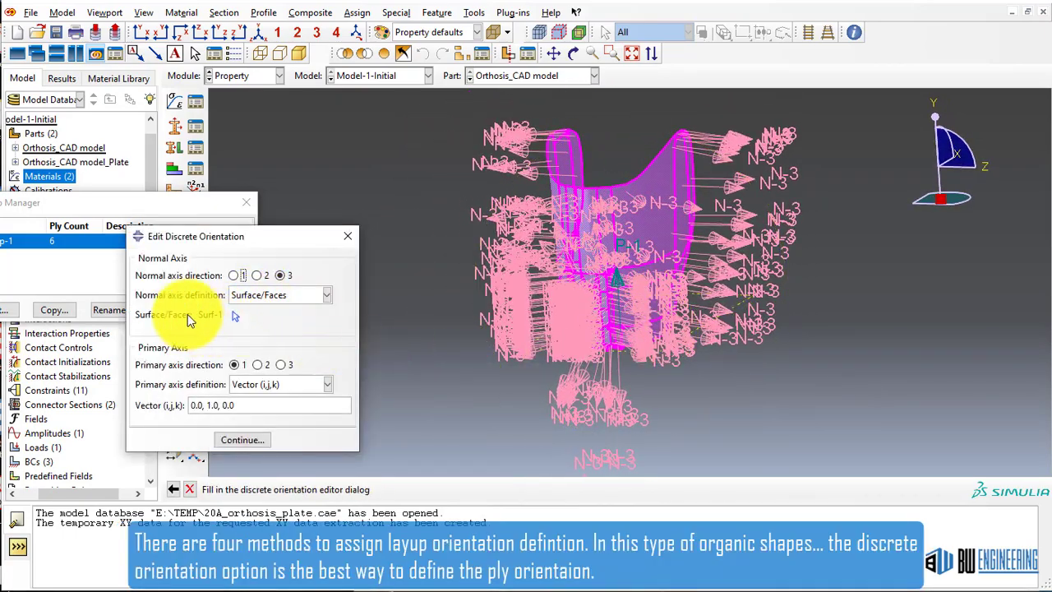
pyautogui.scroll(4, 633, 336)
pyautogui.keyDown('ctrl'); pyautogui.keyDown('alt'); pyautogui.moveTo(643, 370); pyautogui.dragTo(609, 259, button='middle'); pyautogui.keyUp('alt'); pyautogui.keyUp('ctrl')
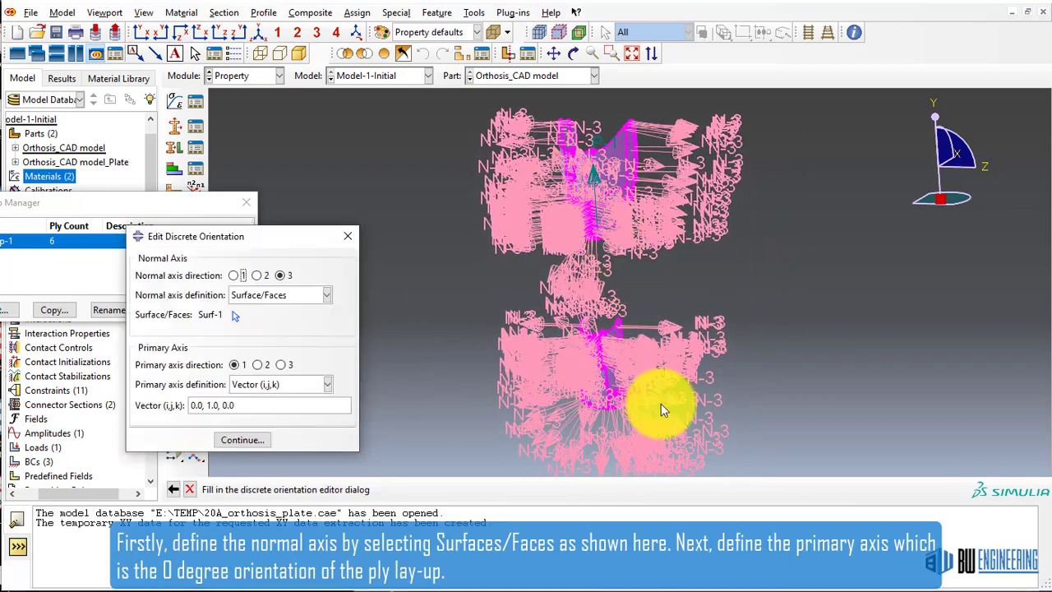
pyautogui.scroll(-2, 568, 243)
# - Check the axis definition options, keeping Surface/Faces for the normal axis and Vector (i,j,k) for the primary axis
pyautogui.click(299, 387)
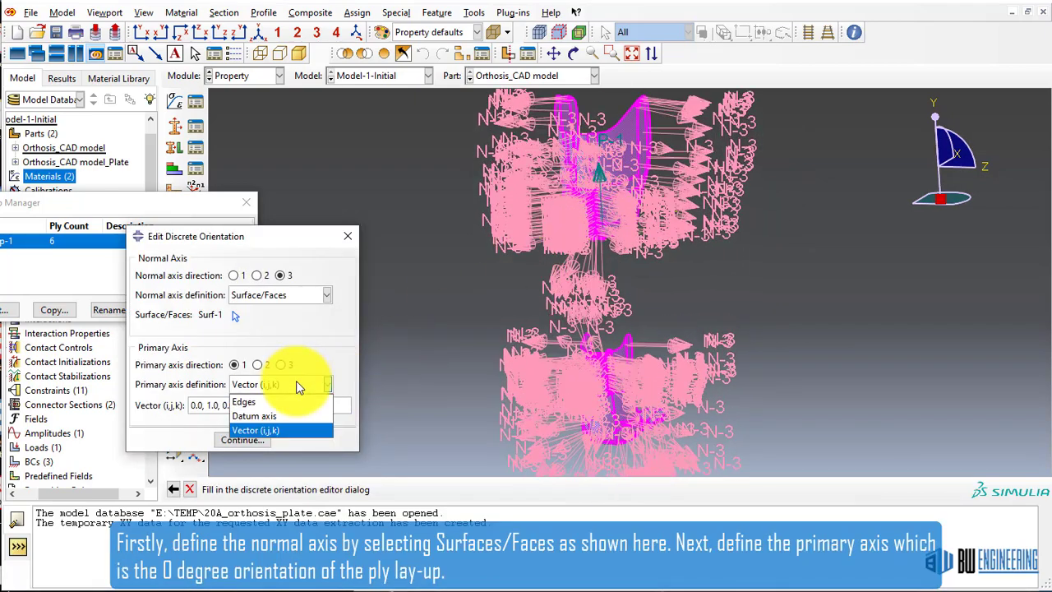
pyautogui.click(297, 298)
pyautogui.click(298, 298)
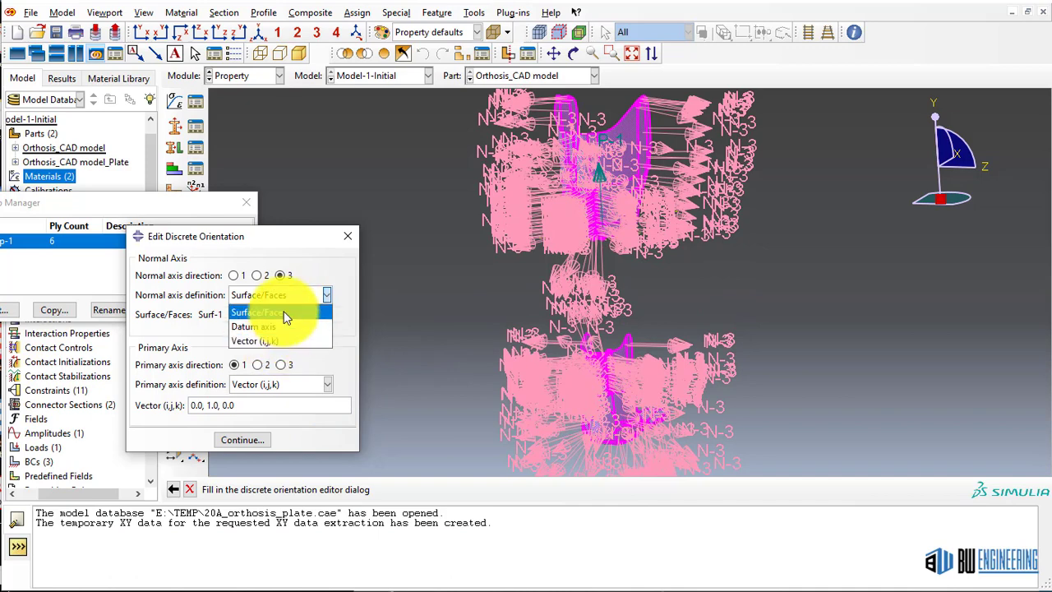
pyautogui.click(284, 314)
pyautogui.click(301, 386)
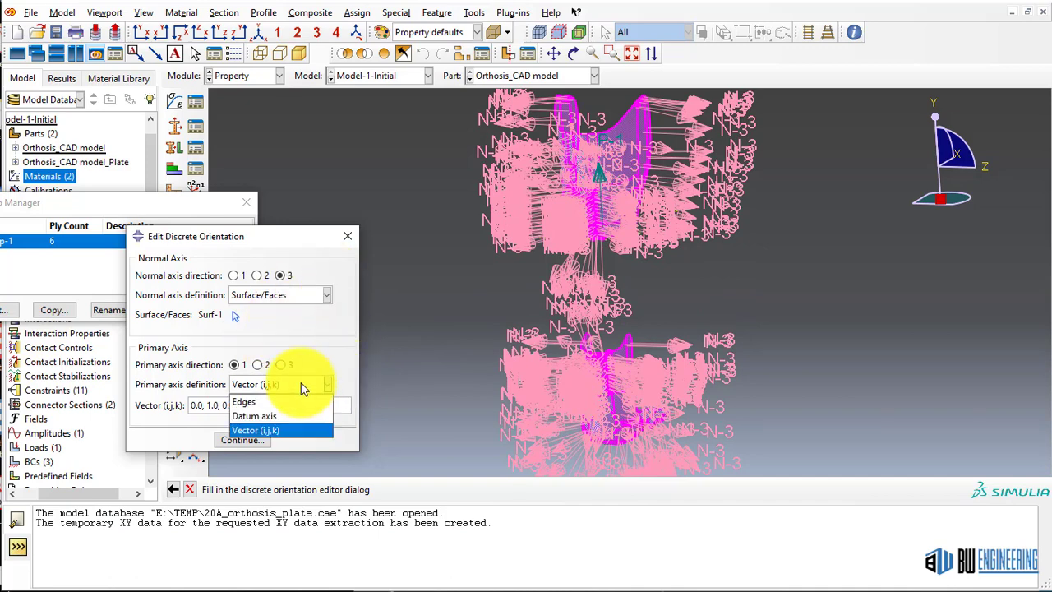
pyautogui.click(287, 431)
# - Examine the primary axis direction on the orthosis, and close the orientation, composite layup and layup manager dialogs
pyautogui.scroll(2, 674, 314)
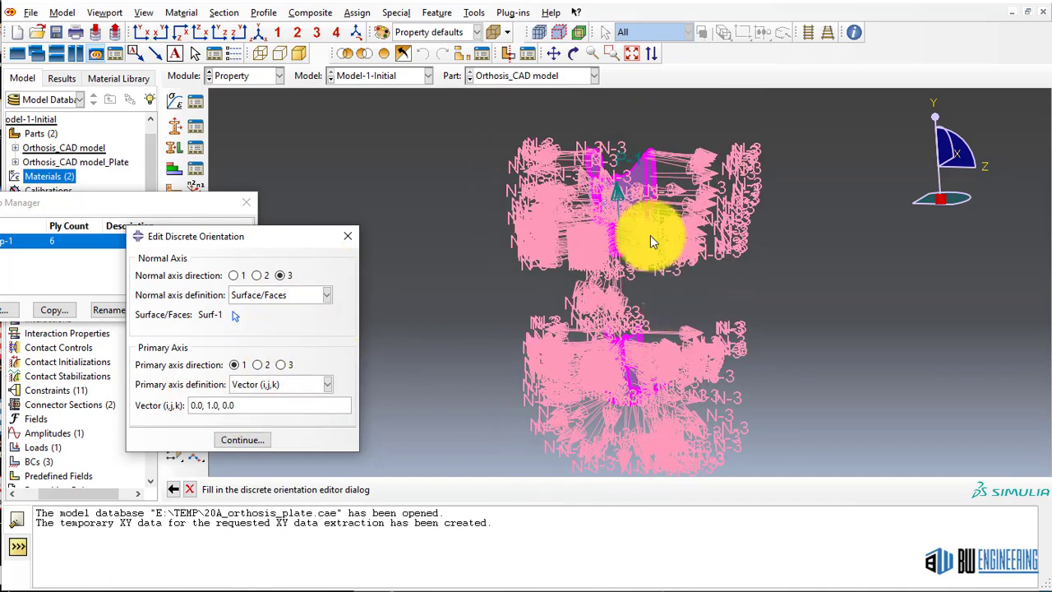
pyautogui.keyDown('ctrl'); pyautogui.keyDown('alt'); pyautogui.moveTo(622, 200); pyautogui.dragTo(641, 430); pyautogui.keyUp('alt'); pyautogui.keyUp('ctrl')
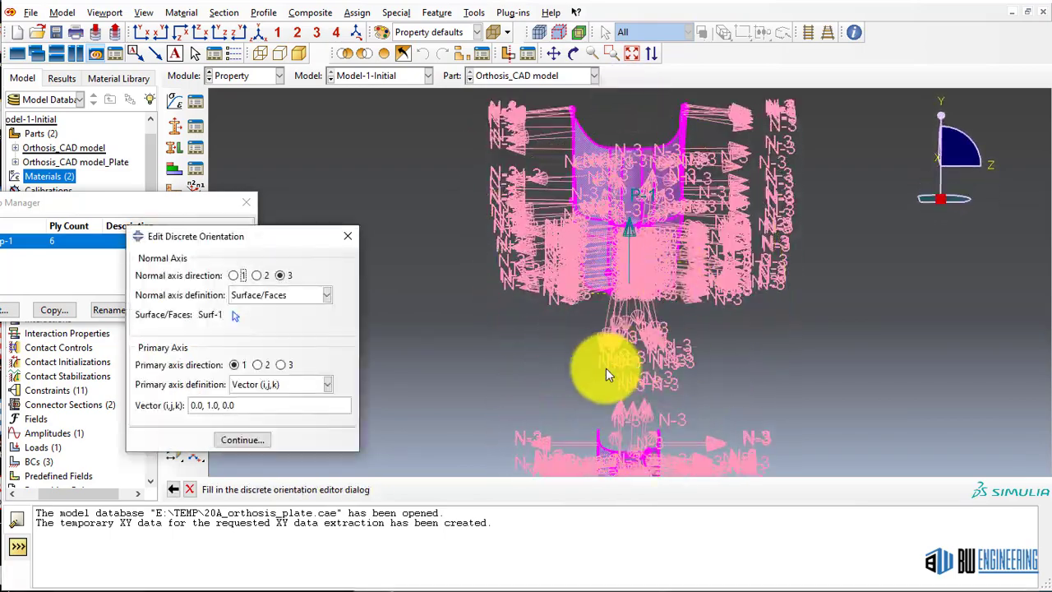
pyautogui.click(348, 237)
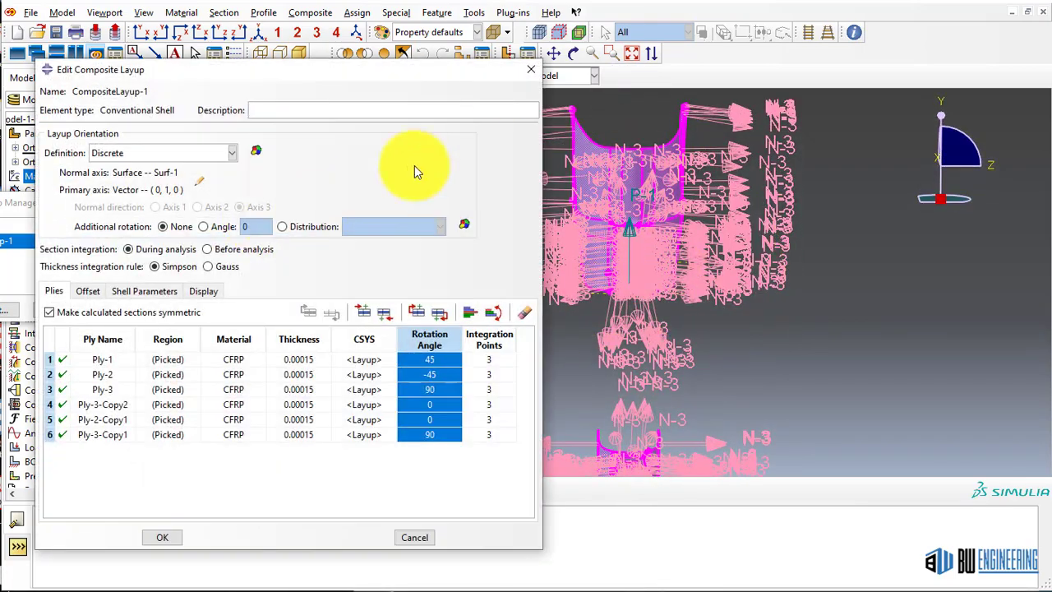
pyautogui.click(528, 73)
pyautogui.click(247, 204)
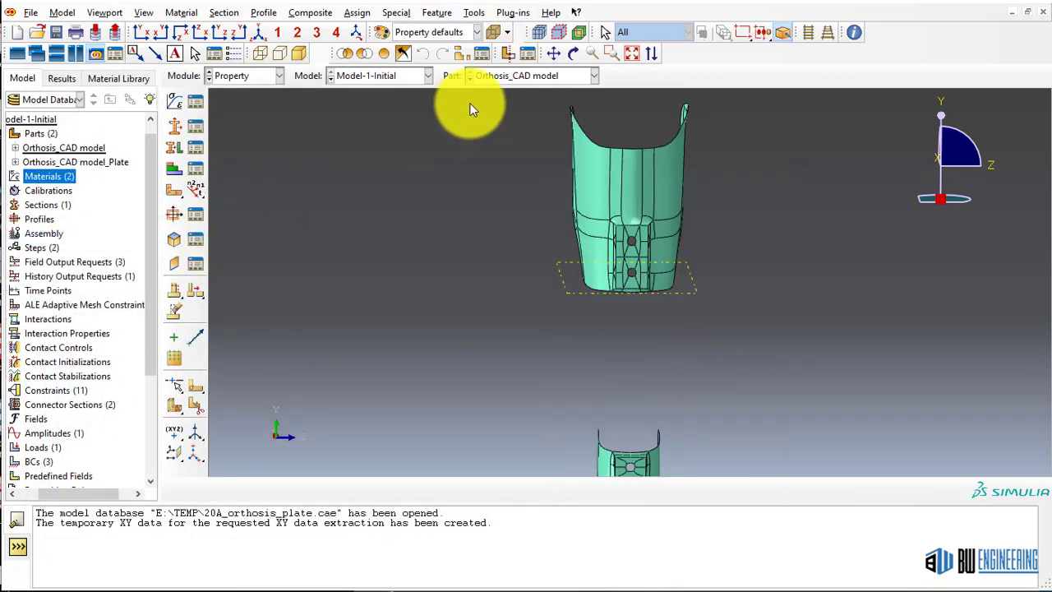
# - Switch to the Orthosis_CAD model_Plate part and open its CompositeLayup-1 for editing
pyautogui.click(530, 107)
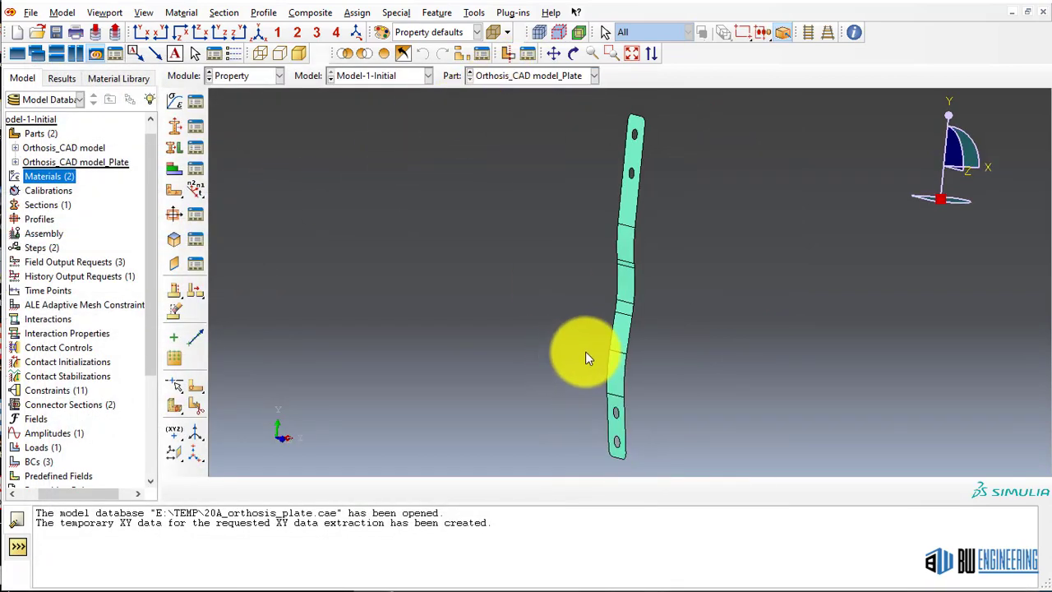
pyautogui.click(311, 13)
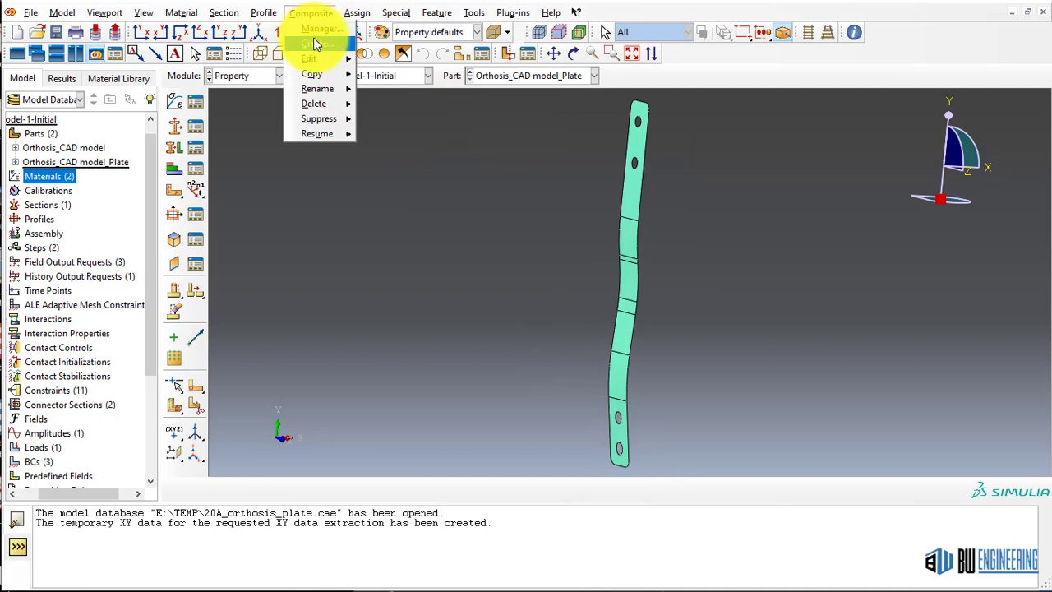
pyautogui.click(316, 58)
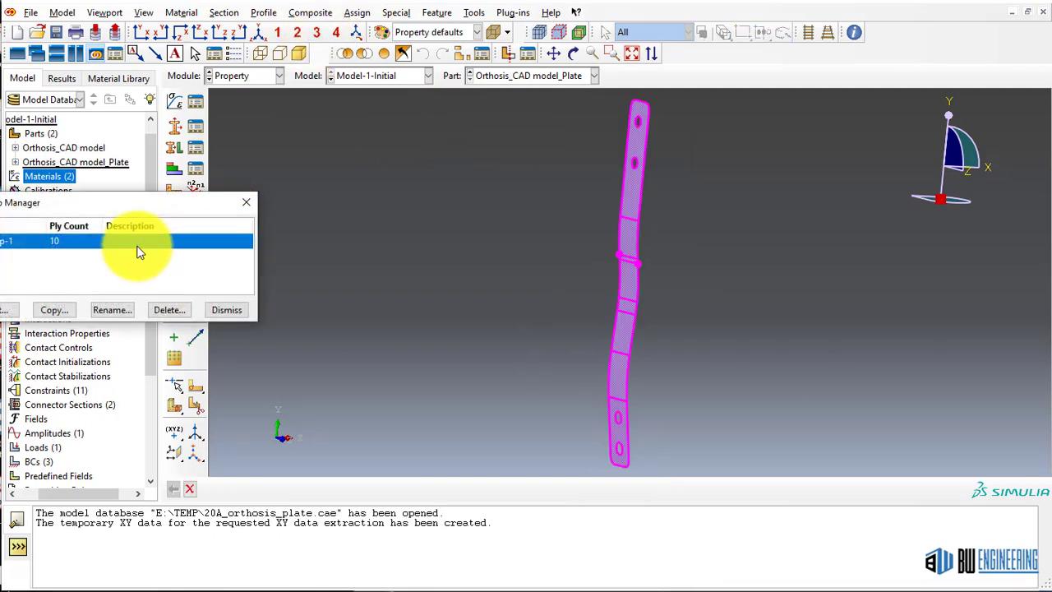
pyautogui.doubleClick(136, 247)
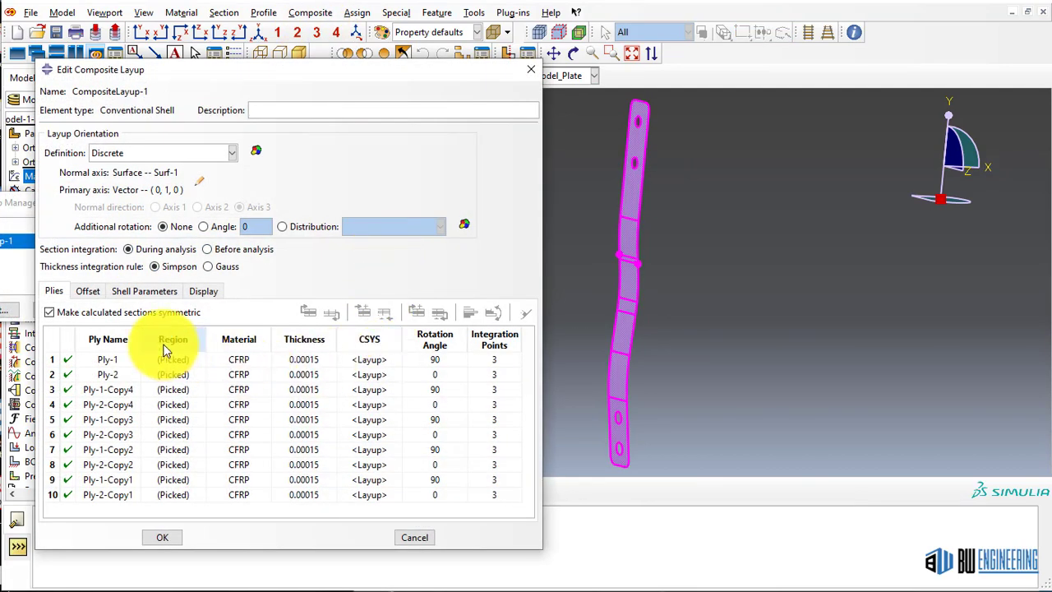
# - Review the material, thickness, CSYS and rotation angle of the plate layup's plies
pyautogui.click(246, 340)
pyautogui.click(304, 340)
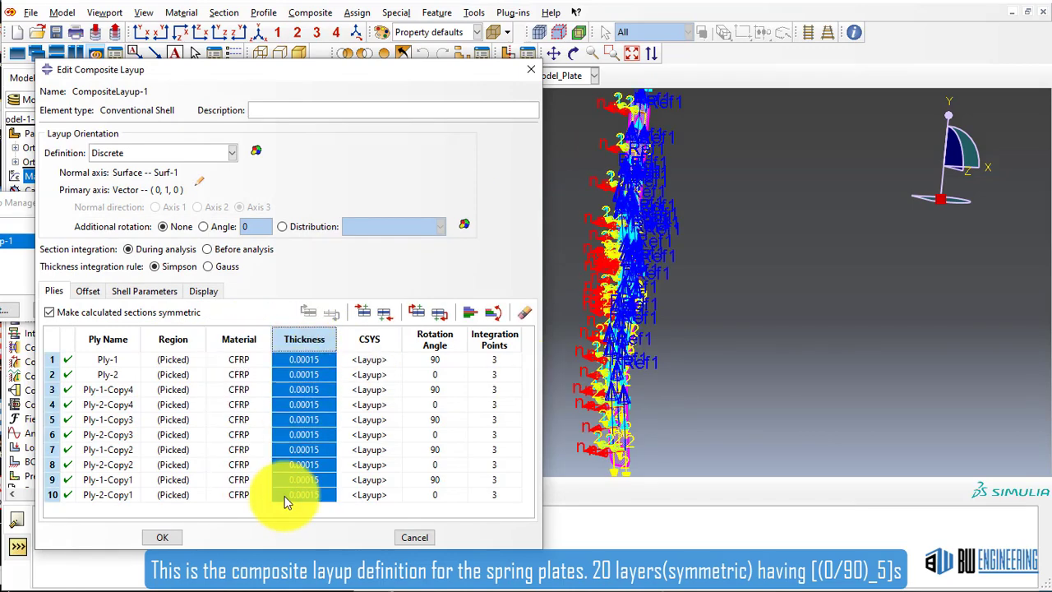
pyautogui.click(374, 339)
pyautogui.click(434, 339)
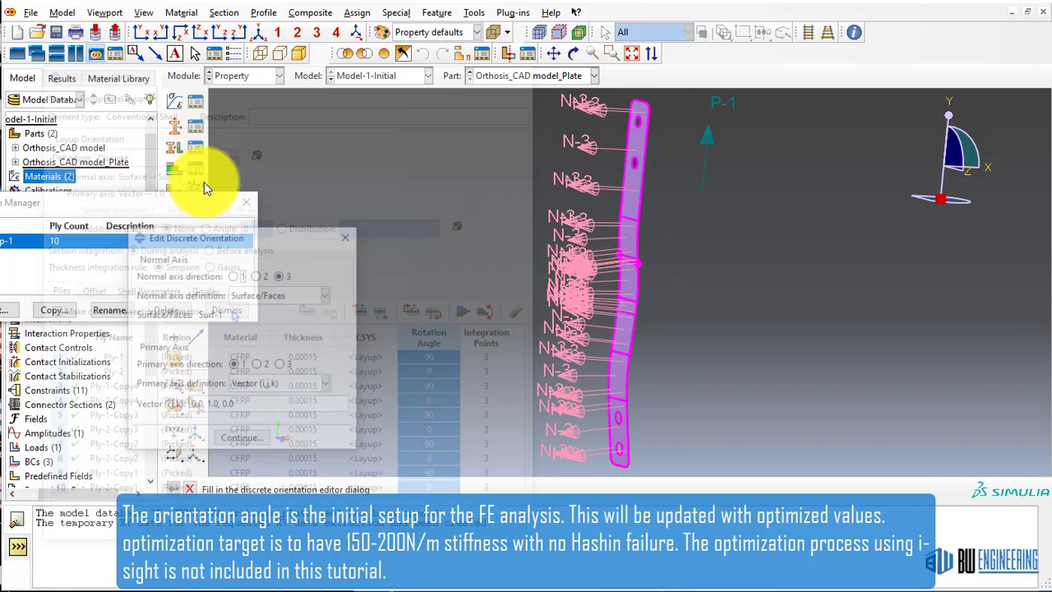
# - Check the axis definition options of the plate's discrete orientation, keeping Surface/Faces and Vector (i,j,k), and close the orientation
pyautogui.click(326, 294)
pyautogui.click(302, 307)
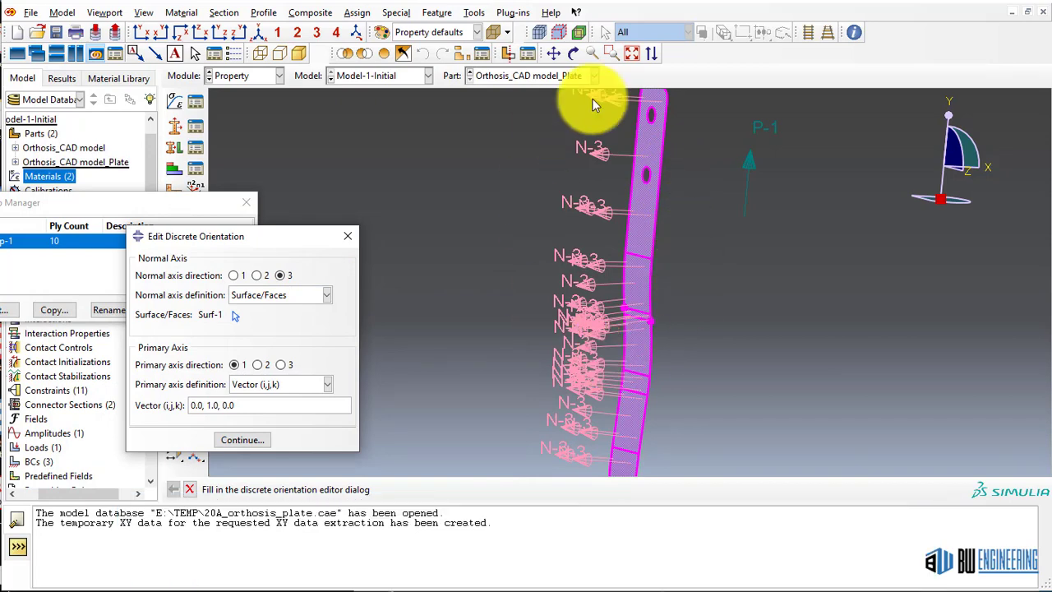
pyautogui.click(327, 384)
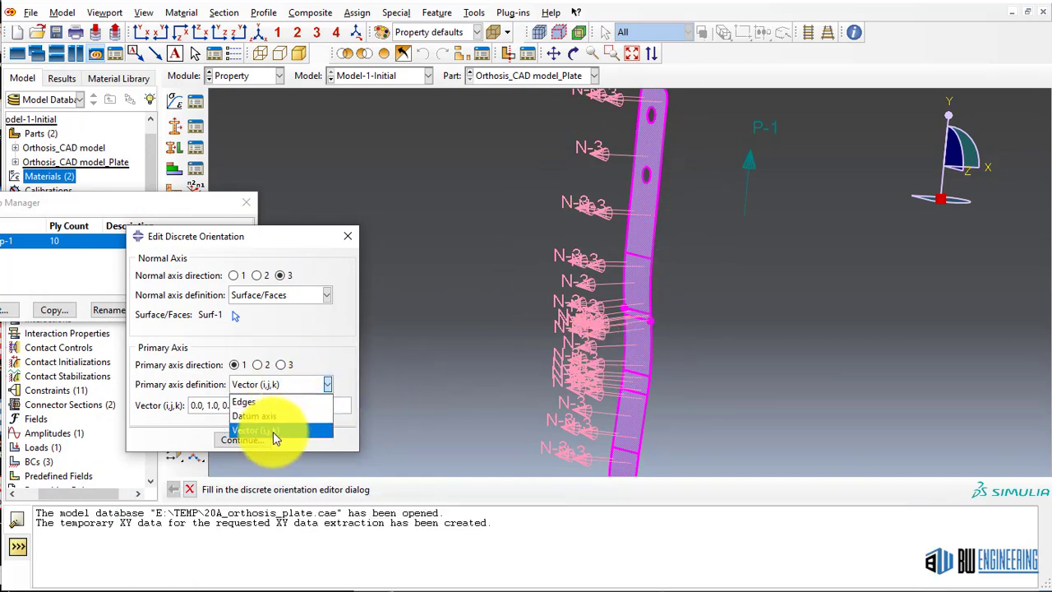
pyautogui.click(271, 429)
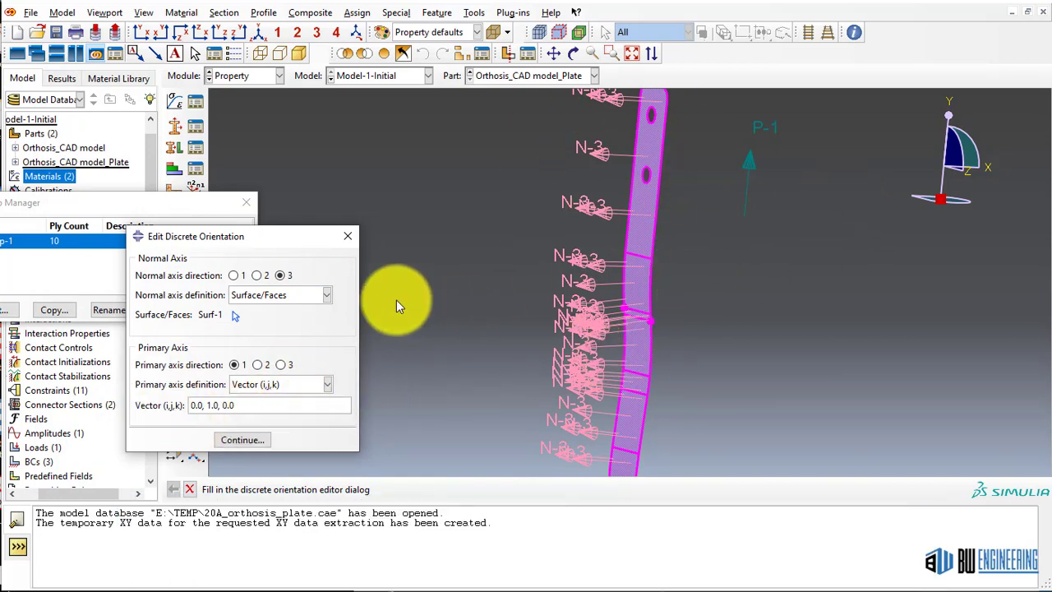
pyautogui.click(347, 236)
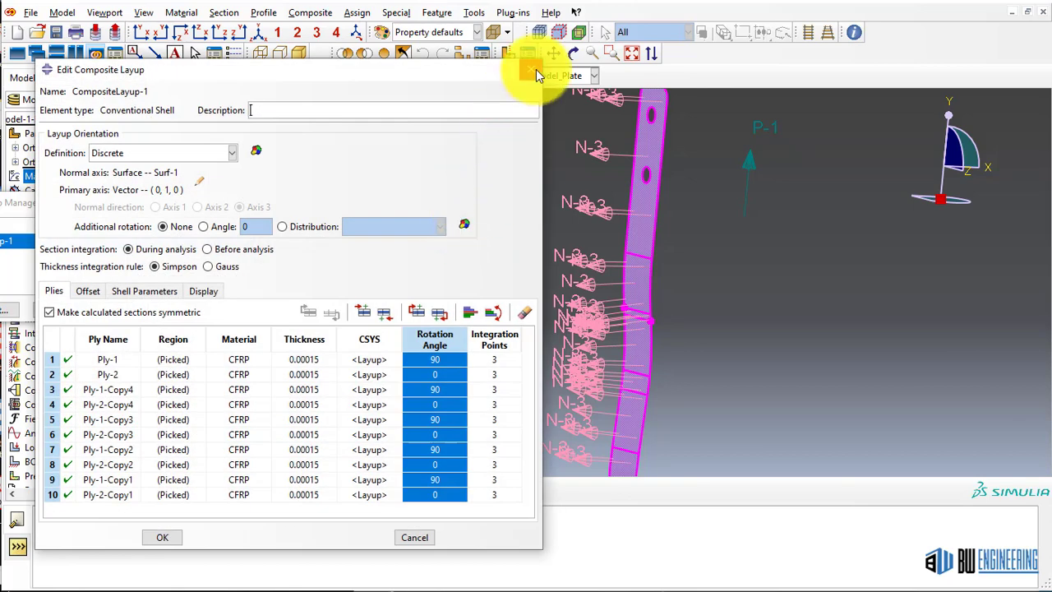
# - Check the layup orientation definition options, keeping Discrete, and close the plate's composite layup and the layup manager
pyautogui.click(230, 152)
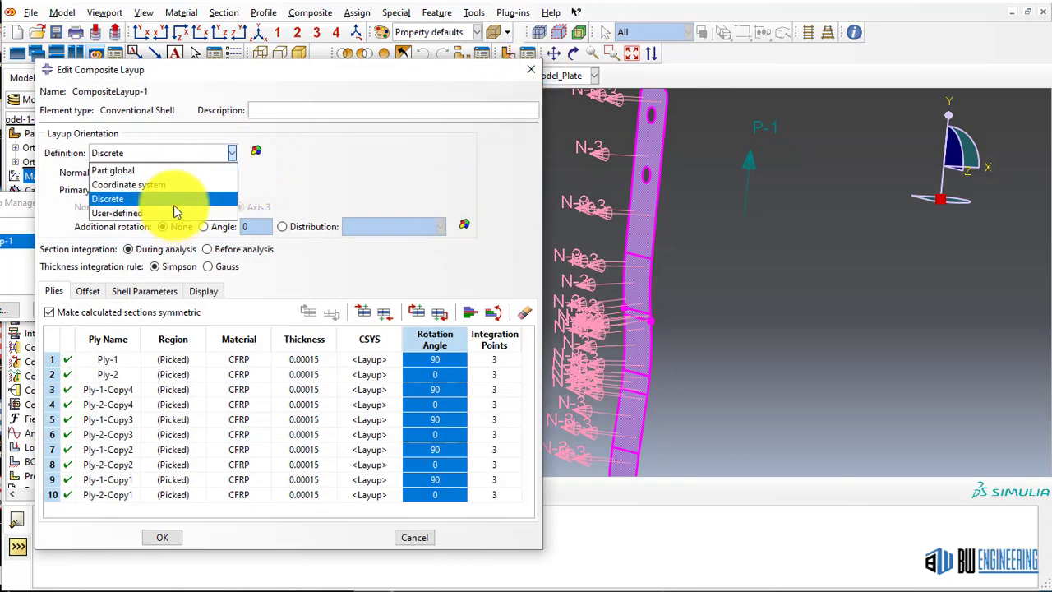
pyautogui.click(355, 206)
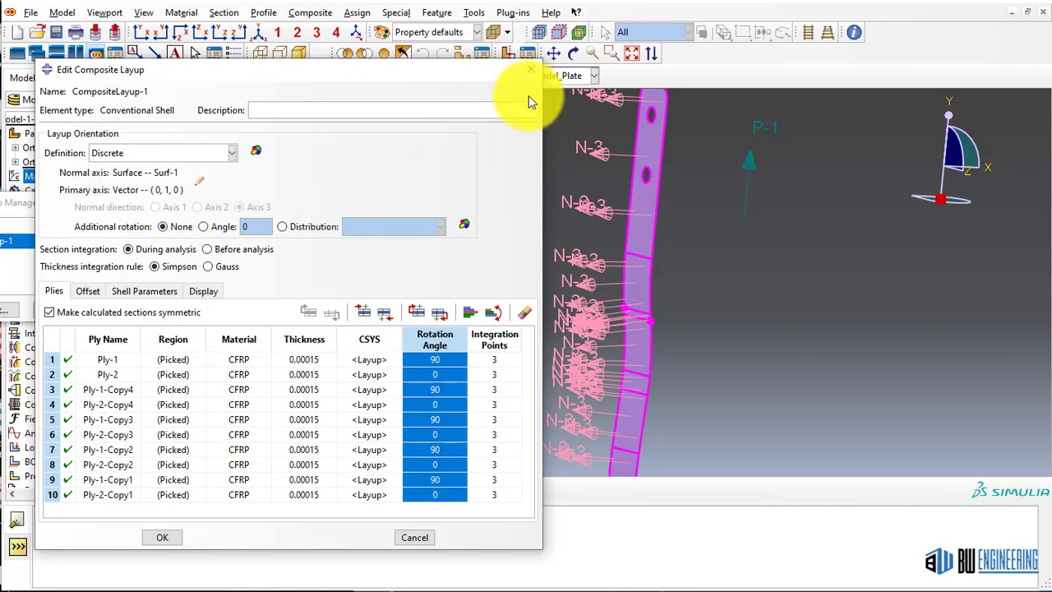
pyautogui.click(532, 70)
pyautogui.click(243, 201)
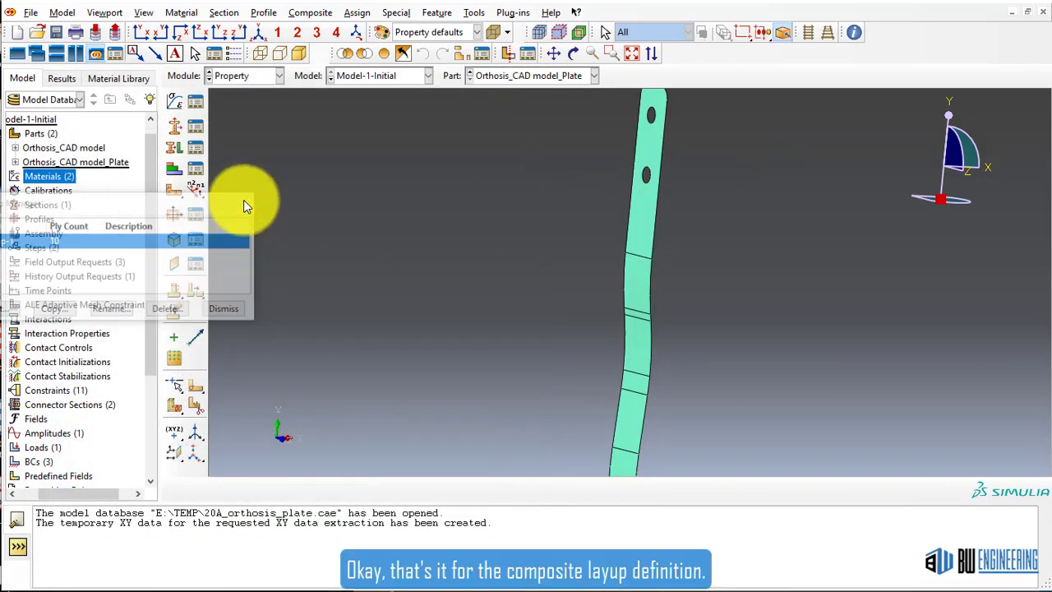
# - Switch to the Assembly module and examine the assembled orthosis from several angles
pyautogui.keyDown('ctrl'); pyautogui.keyDown('alt'); pyautogui.moveTo(597, 332); pyautogui.dragTo(653, 269); pyautogui.keyUp('alt'); pyautogui.keyUp('ctrl')
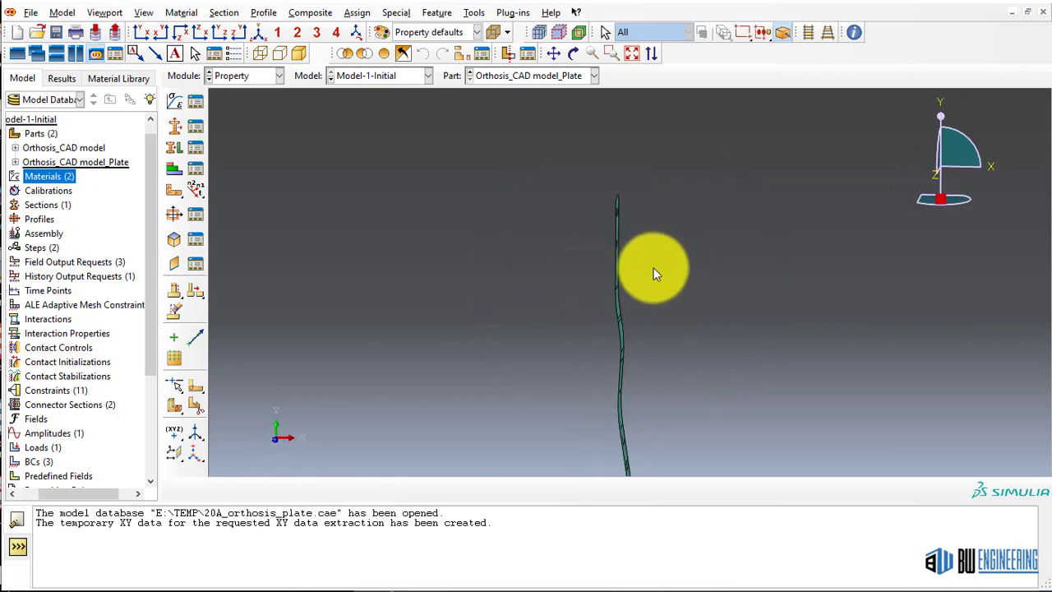
pyautogui.click(275, 79)
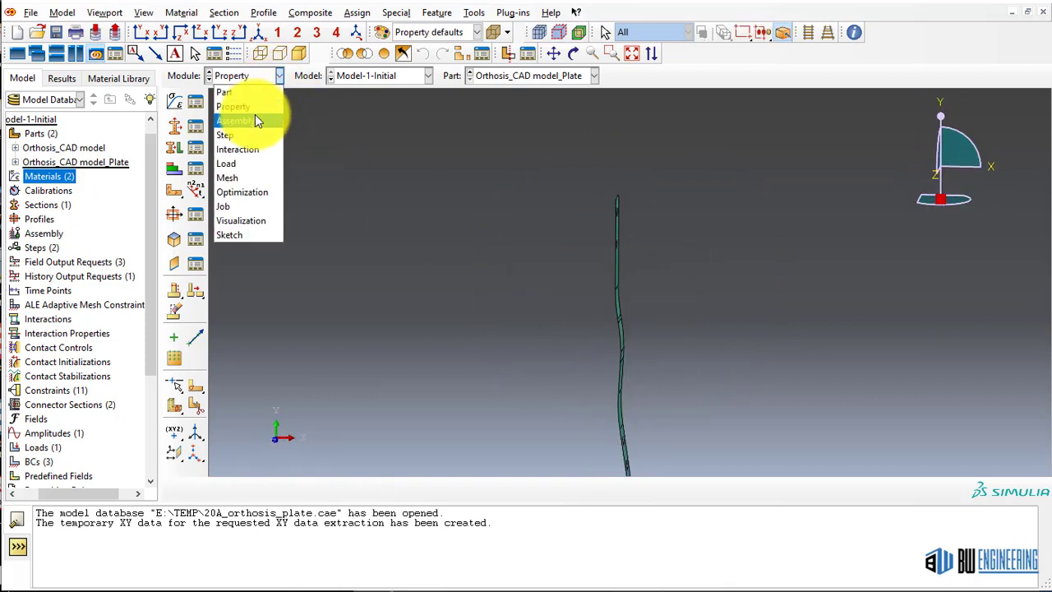
pyautogui.click(256, 120)
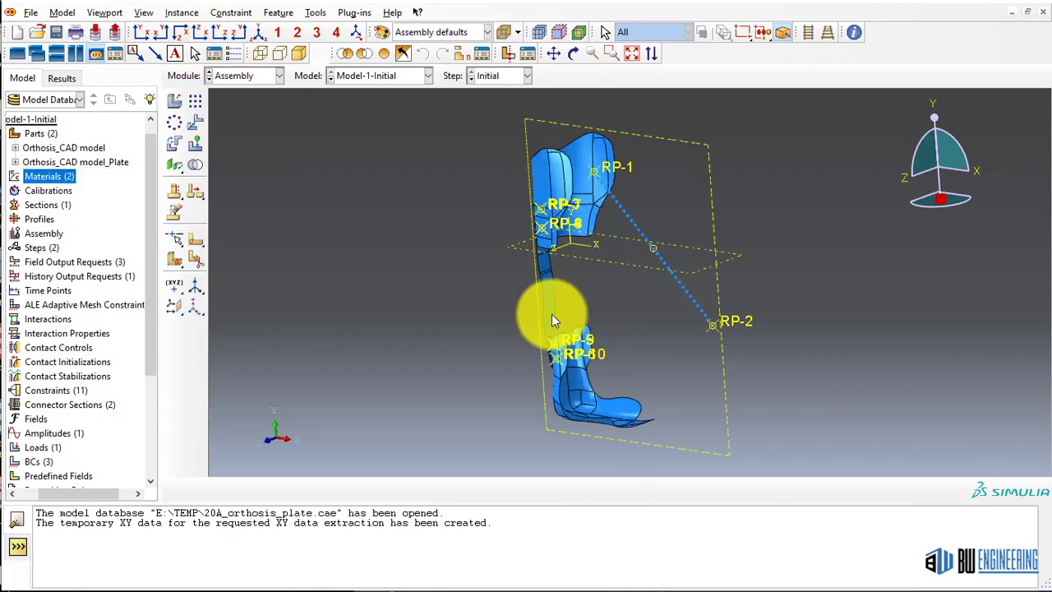
pyautogui.keyDown('ctrl'); pyautogui.keyDown('alt'); pyautogui.moveTo(622, 319); pyautogui.dragTo(598, 152); pyautogui.keyUp('alt'); pyautogui.keyUp('ctrl')
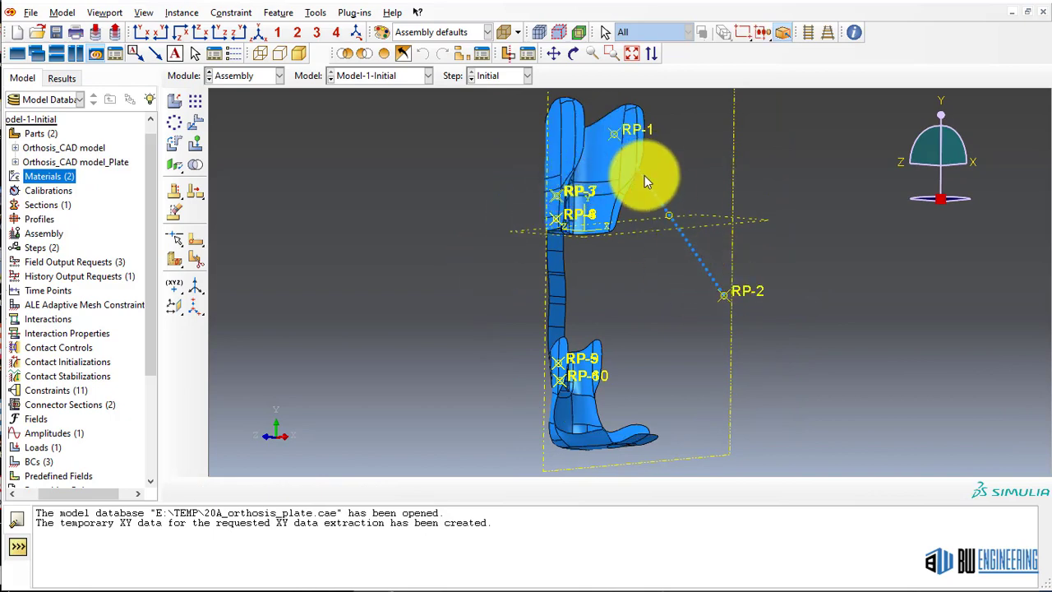
pyautogui.keyDown('ctrl'); pyautogui.keyDown('alt'); pyautogui.moveTo(701, 322); pyautogui.dragTo(587, 215); pyautogui.keyUp('alt'); pyautogui.keyUp('ctrl')
# - Switch to the Step module and open the static general Step-1 for editing from the step manager
pyautogui.click(274, 78)
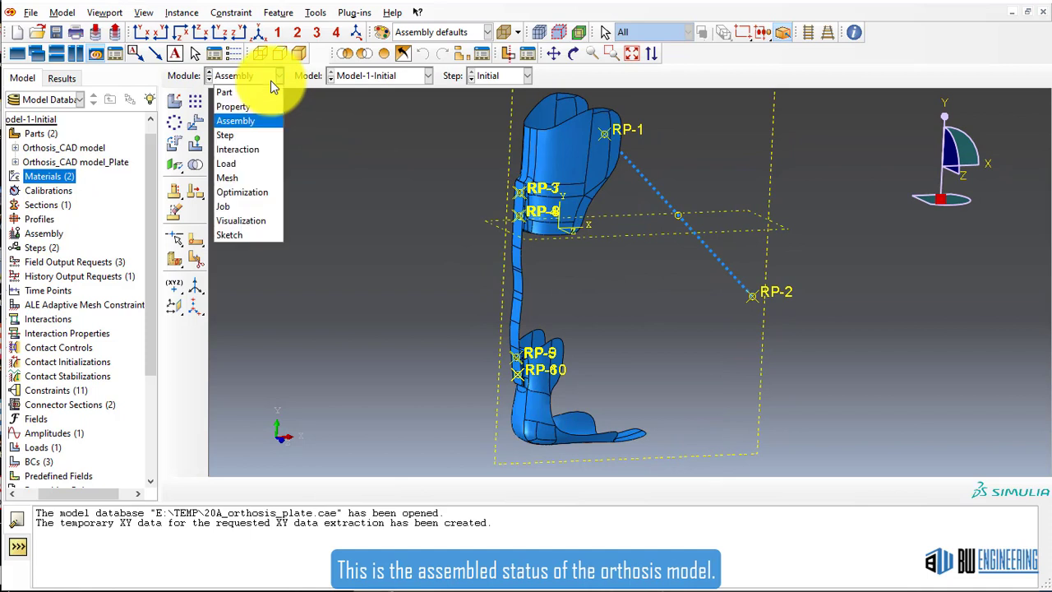
pyautogui.click(244, 134)
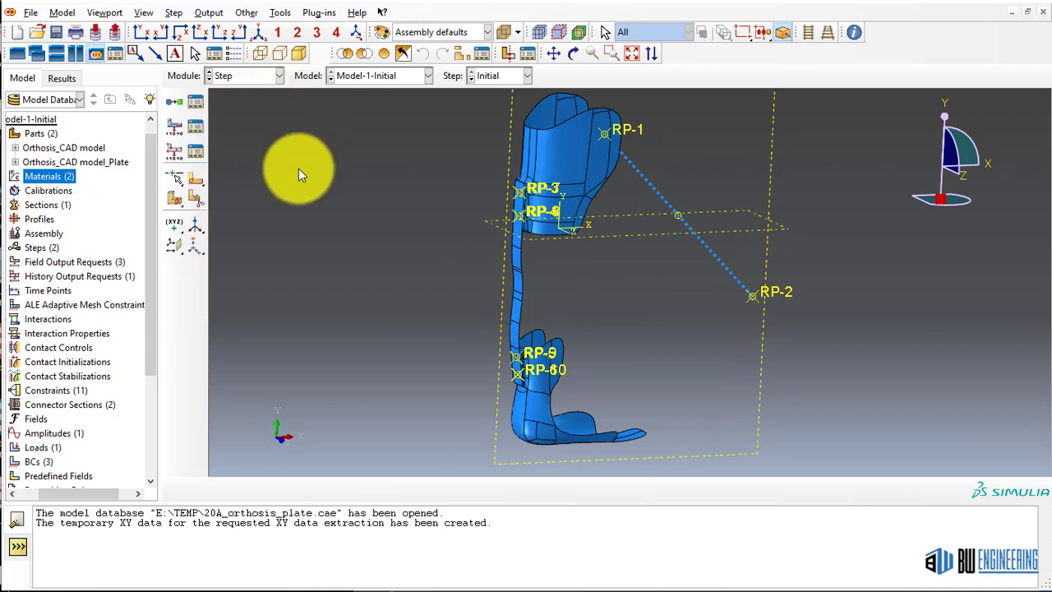
pyautogui.click(174, 12)
pyautogui.click(197, 45)
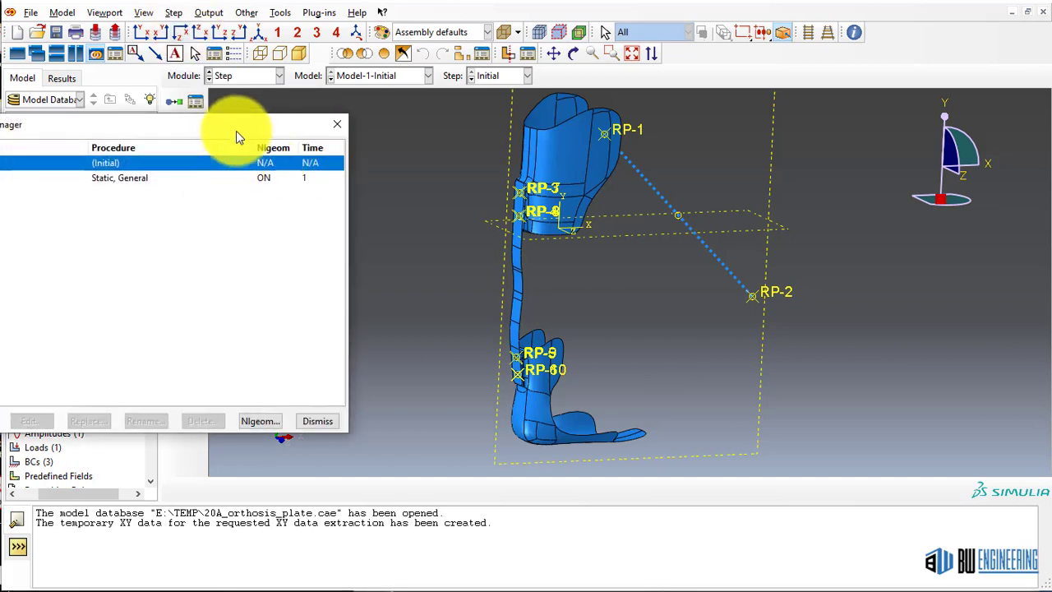
pyautogui.doubleClick(235, 198)
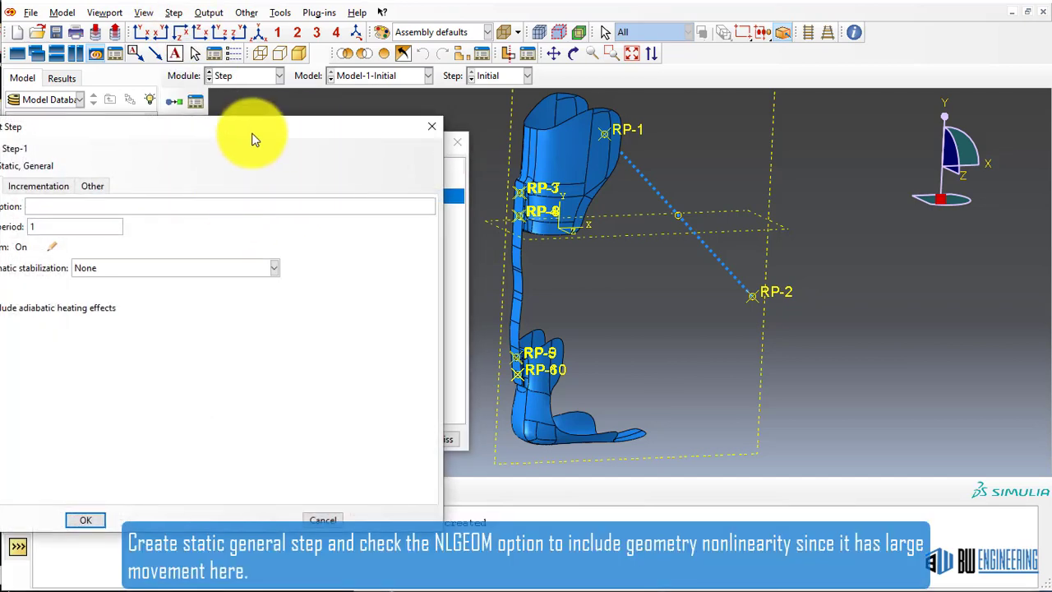
pyautogui.moveTo(254, 136); pyautogui.dragTo(426, 158)
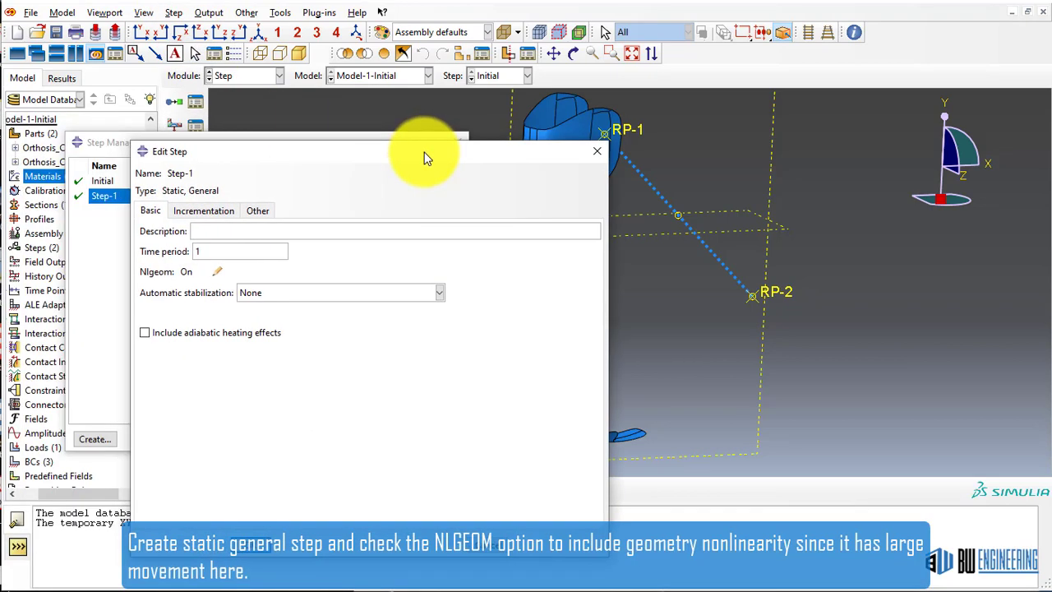
# - Review Step-1's incrementation and basic settings, including Nlgeom, and close the step and its manager without changes
pyautogui.click(204, 211)
pyautogui.doubleClick(336, 249)
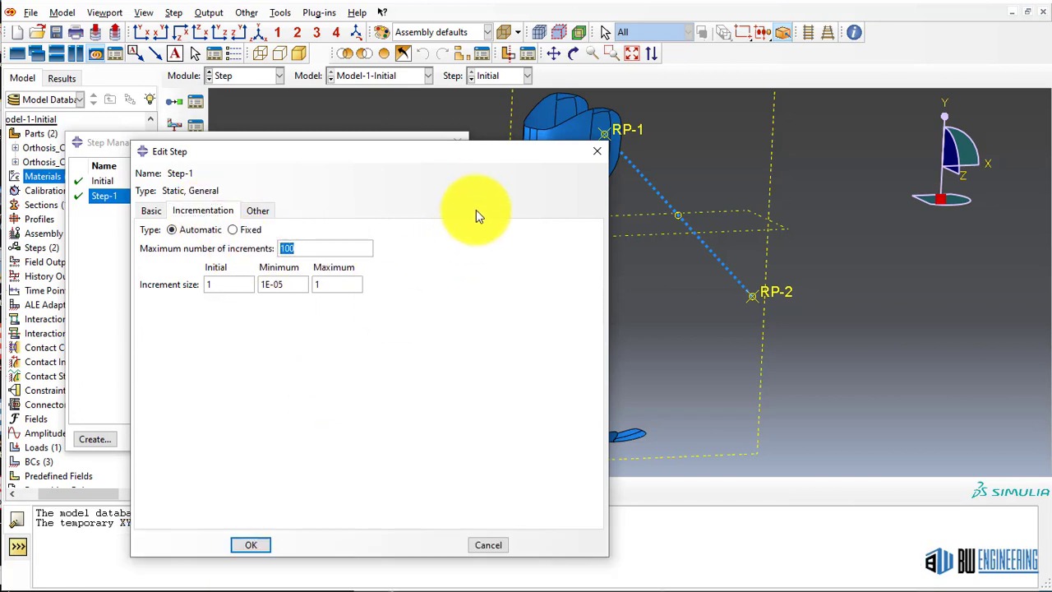
pyautogui.click(148, 211)
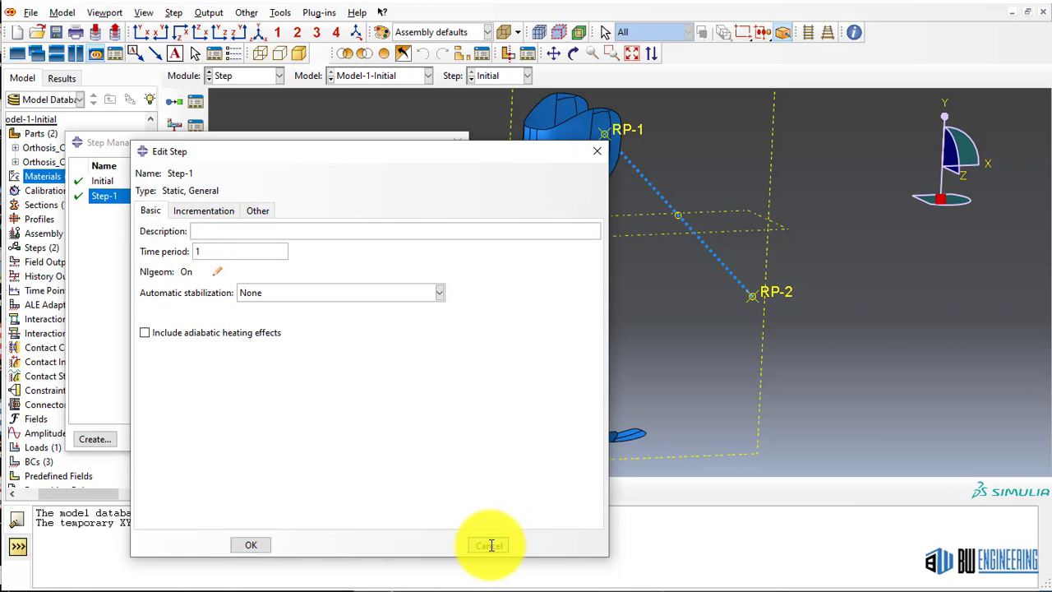
pyautogui.click(490, 545)
pyautogui.click(440, 442)
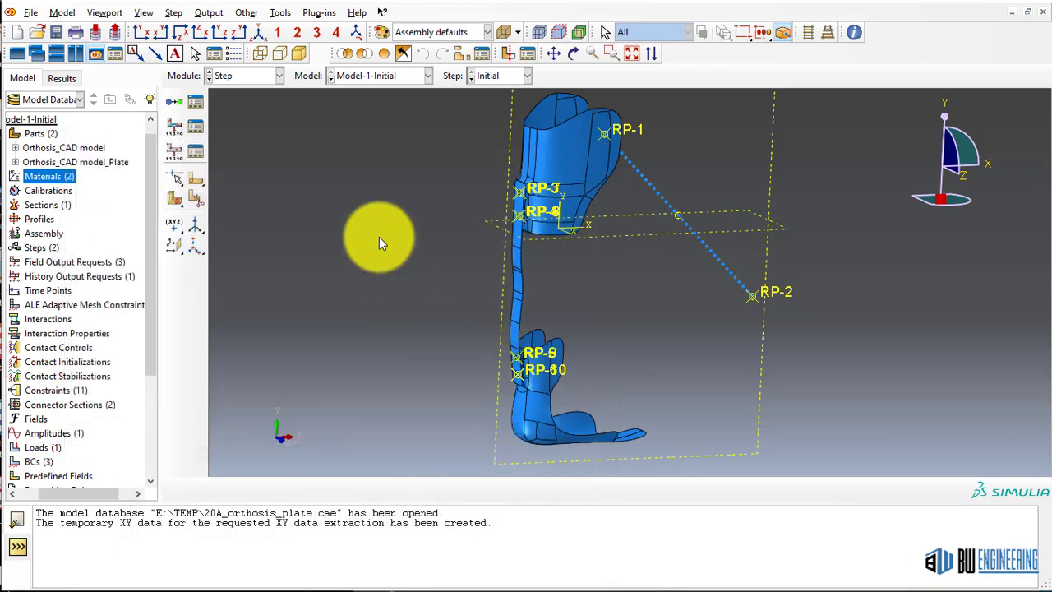
# - Open field output request F-Output-1, review its Hashin damage criteria among the failure variables, and close it without changes
pyautogui.click(209, 12)
pyautogui.moveTo(280, 29)
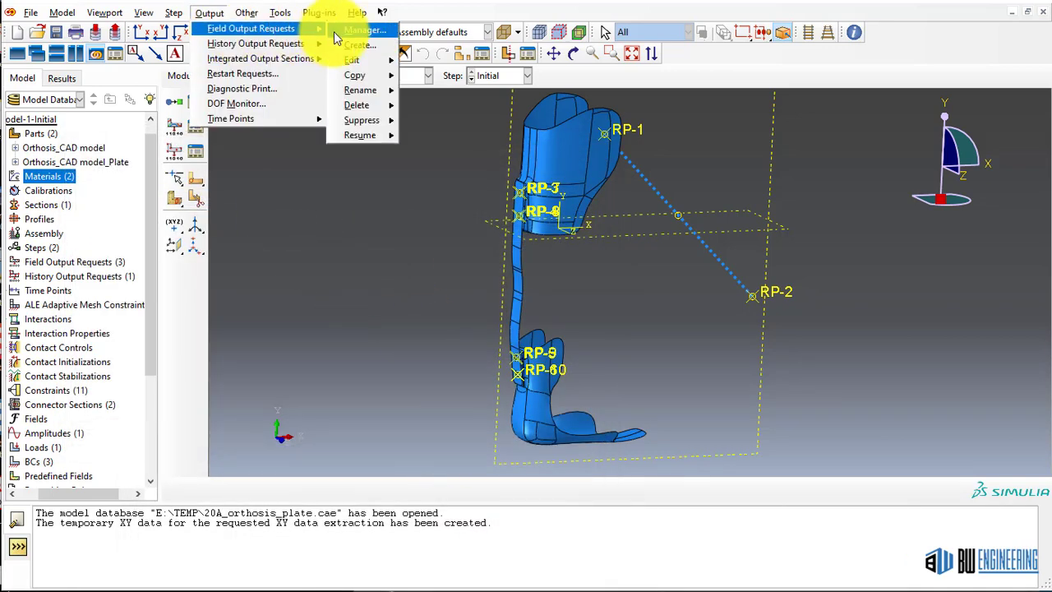
pyautogui.click(362, 30)
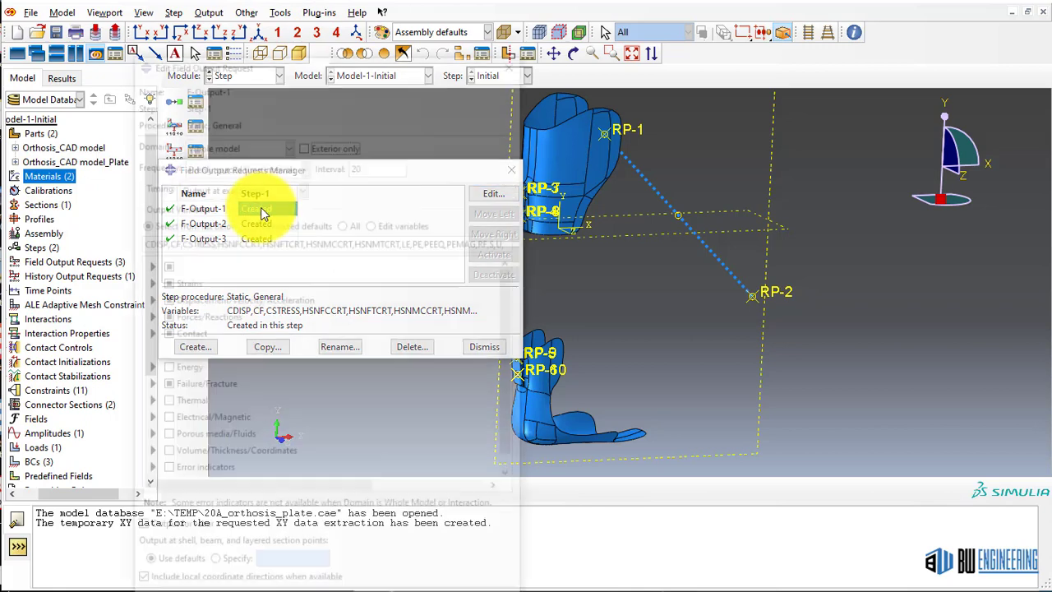
pyautogui.doubleClick(263, 212)
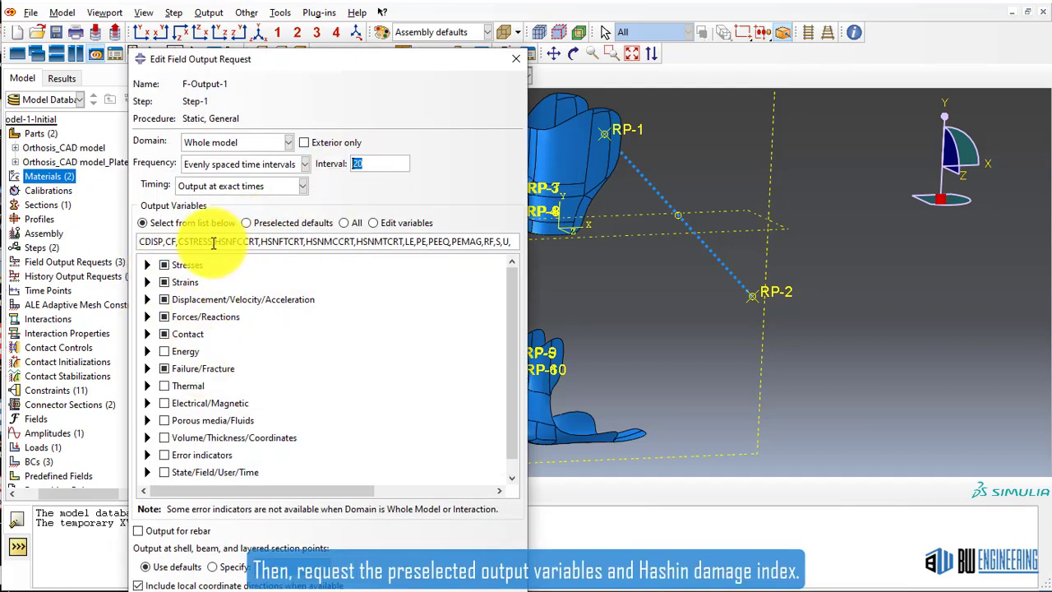
pyautogui.click(148, 368)
pyautogui.scroll(-5, 245, 371)
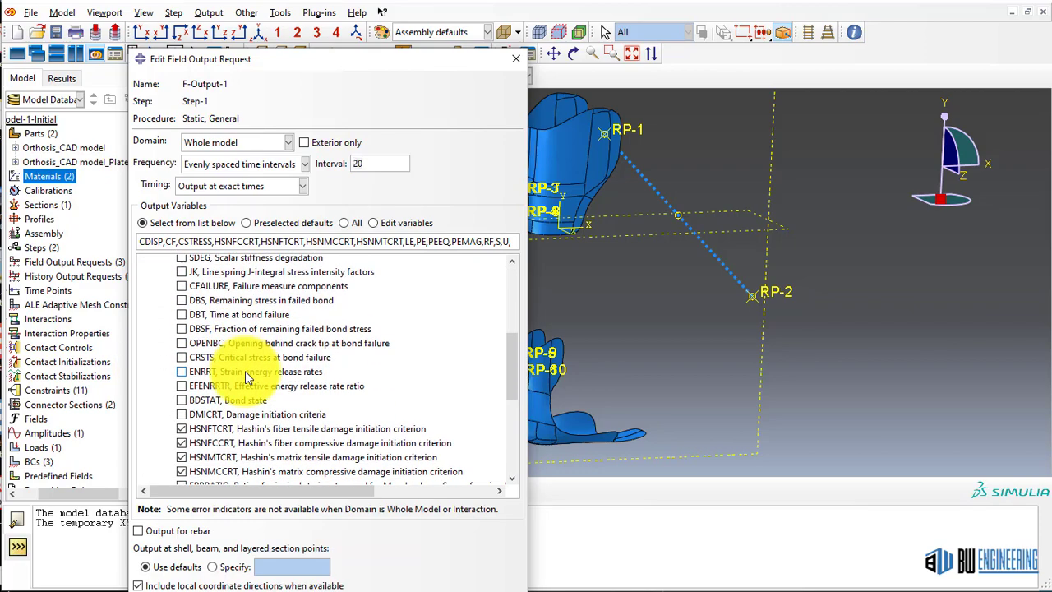
pyautogui.scroll(-1, 245, 371)
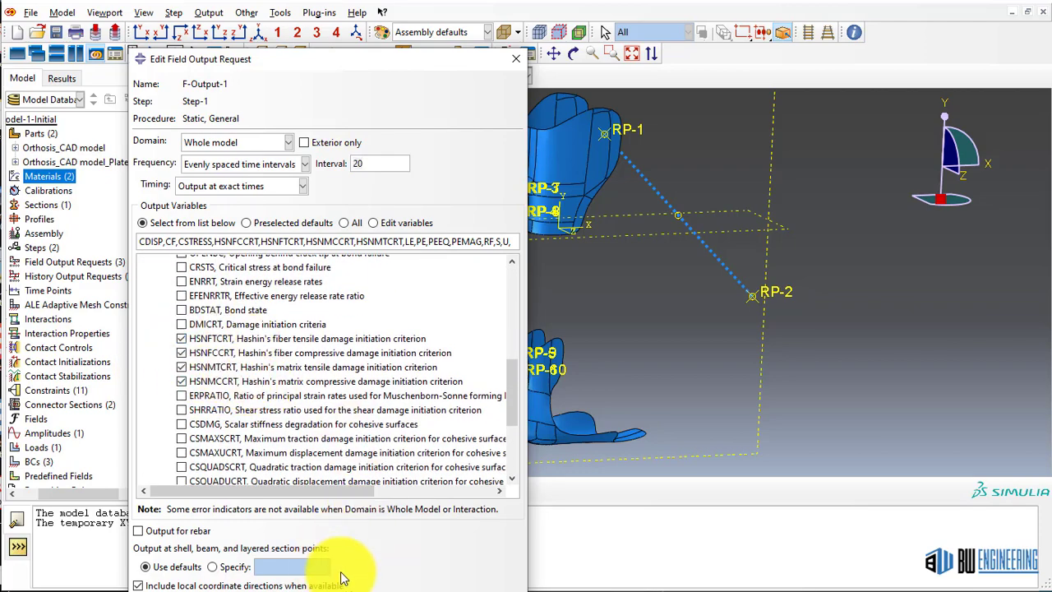
pyautogui.click(416, 591)
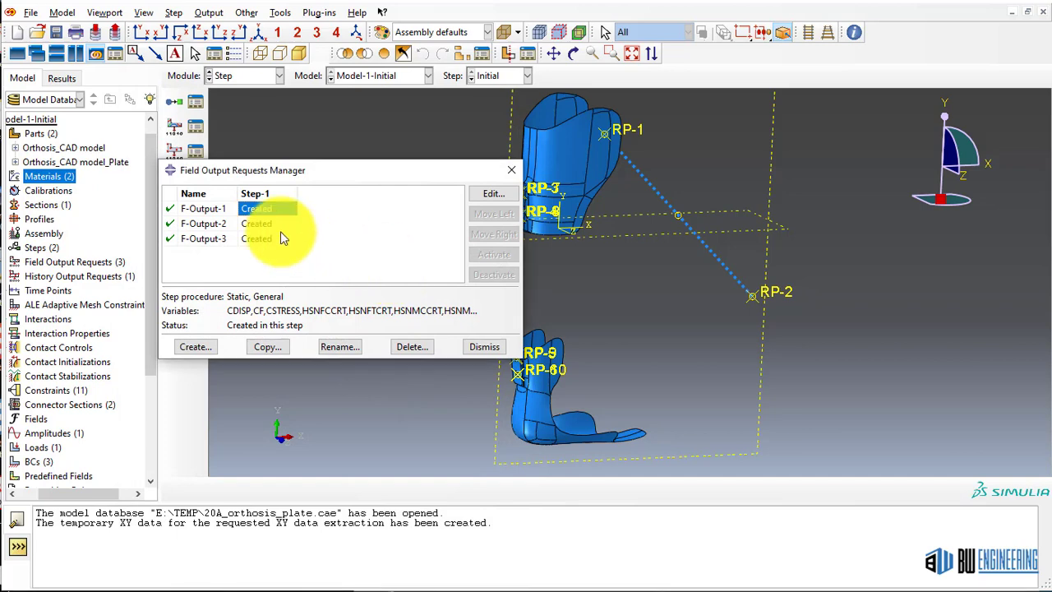
# - Review the F-Output-2 request's Sensor set and its reaction force variables, and close it without changes
pyautogui.doubleClick(280, 224)
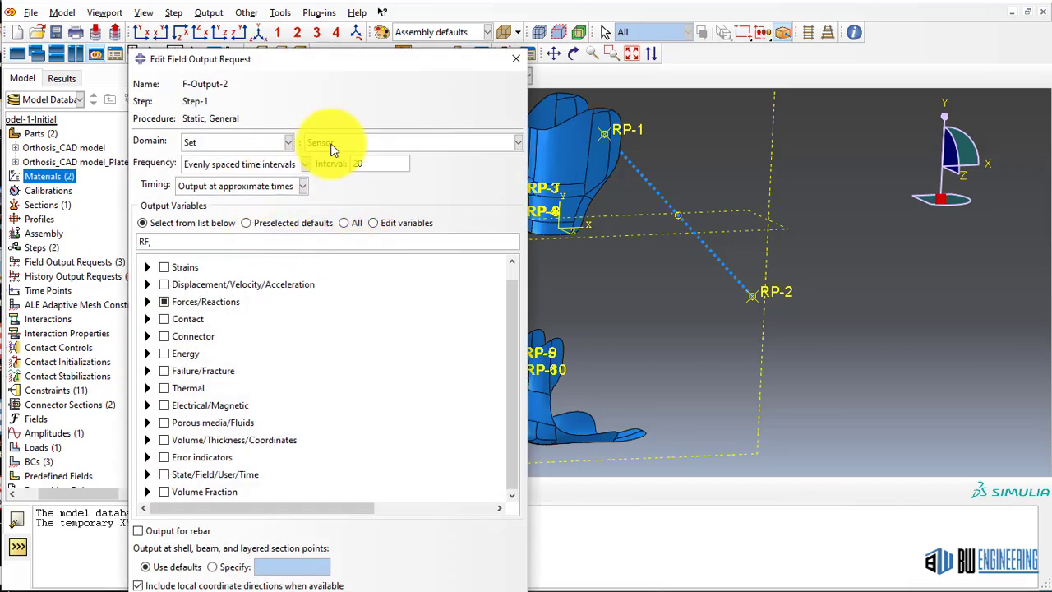
pyautogui.click(331, 143)
pyautogui.click(330, 143)
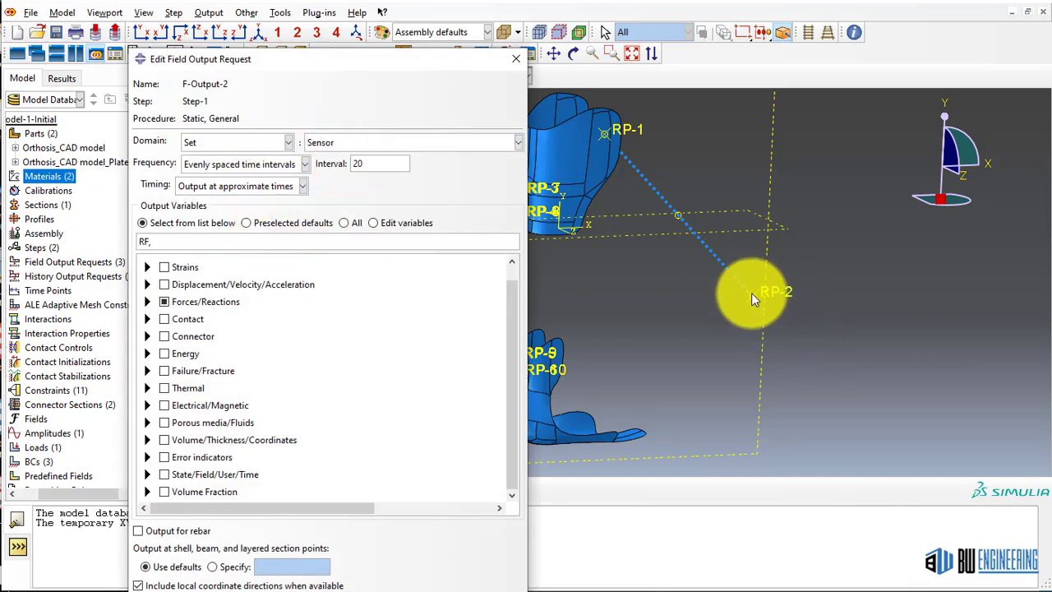
pyautogui.click(147, 301)
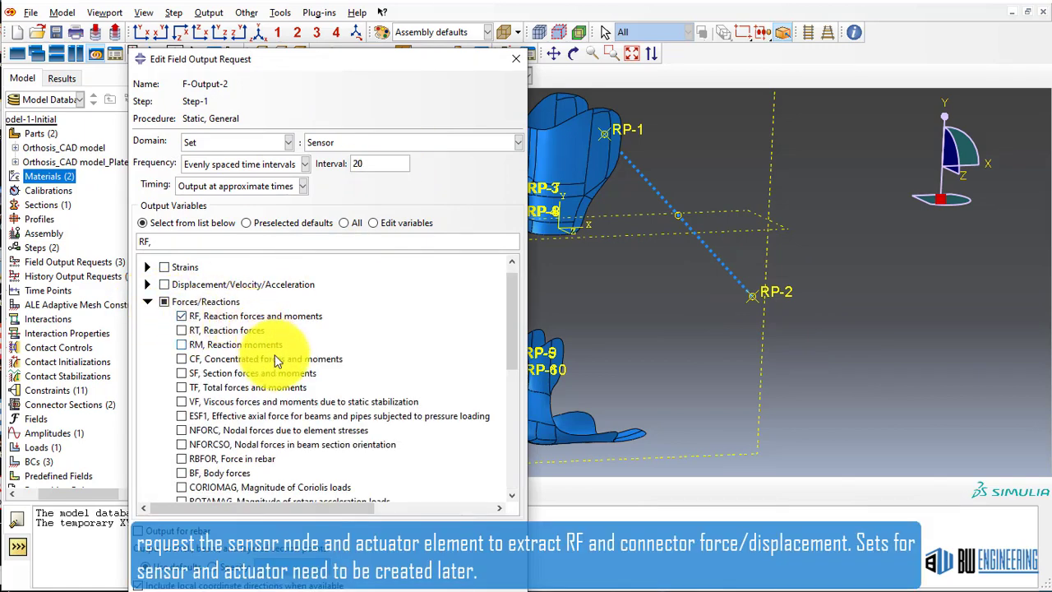
pyautogui.click(513, 62)
# - Review the F-Output-3 request's Actuator set and connector variables, and close it and the field output manager
pyautogui.doubleClick(271, 240)
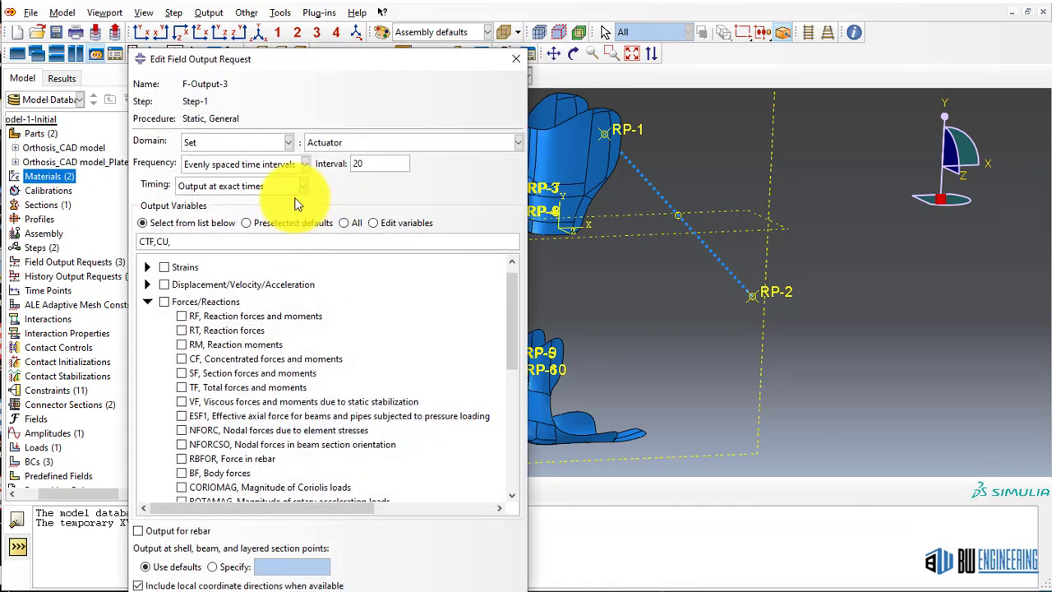
pyautogui.click(367, 144)
pyautogui.click(365, 142)
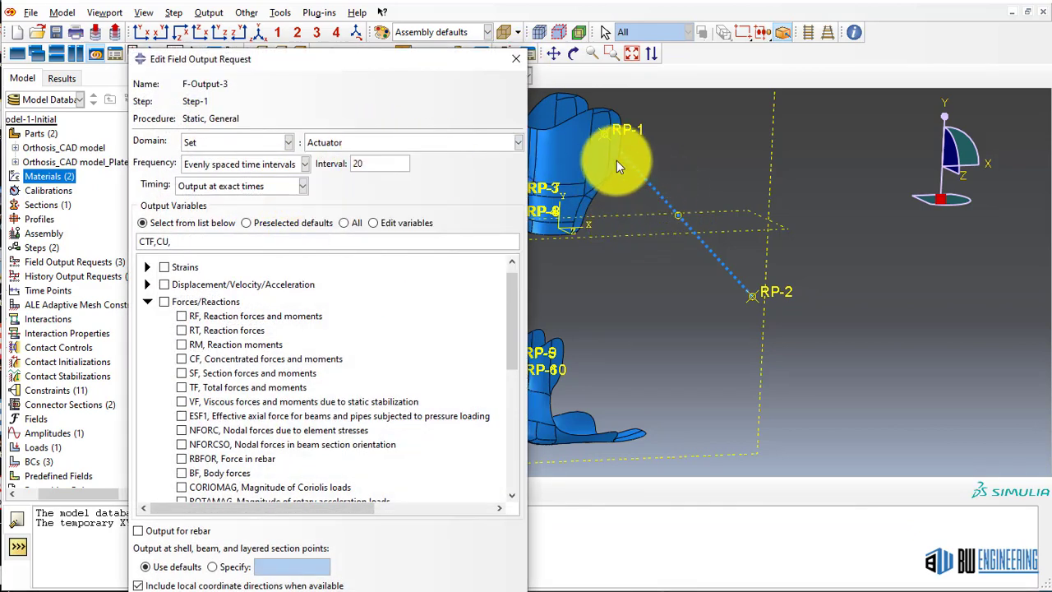
pyautogui.click(148, 304)
pyautogui.click(147, 336)
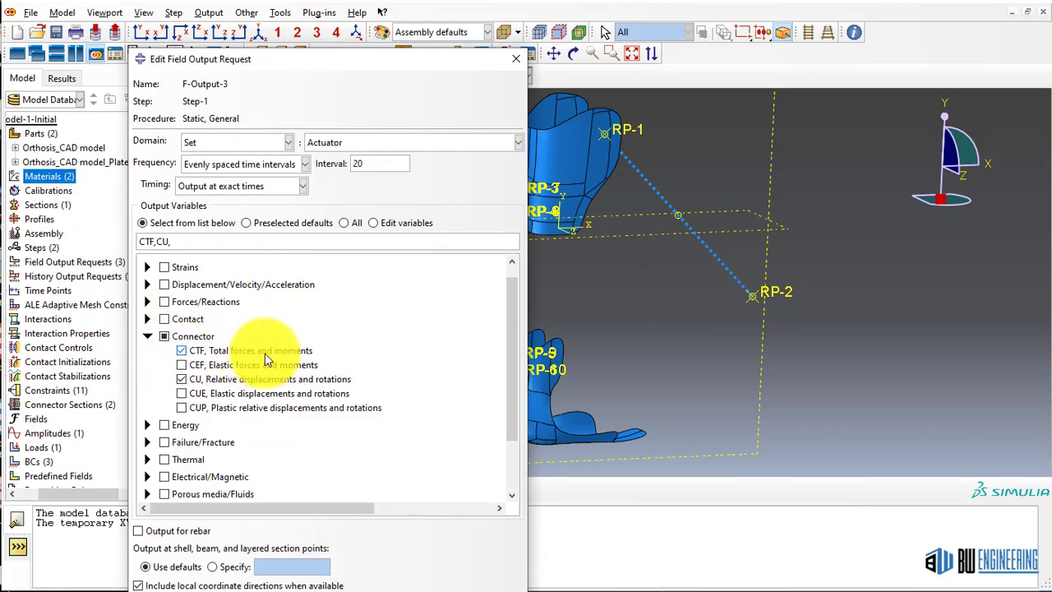
pyautogui.click(415, 583)
pyautogui.click(502, 169)
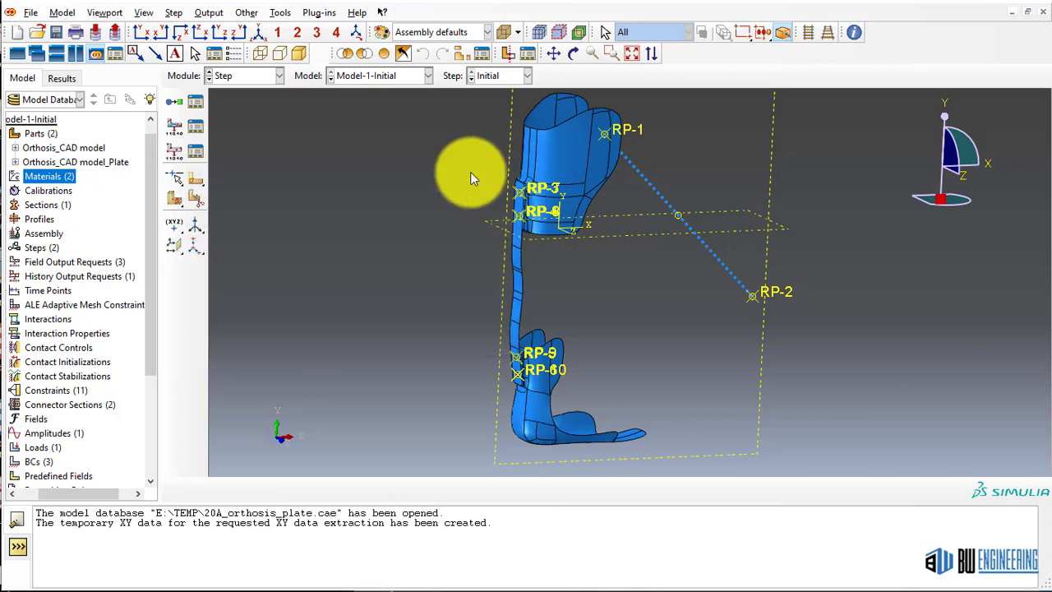
# - Switch to the Interaction module and examine the bolt connections at the upper holes joining the plate to the orthosis
pyautogui.click(279, 77)
pyautogui.click(260, 146)
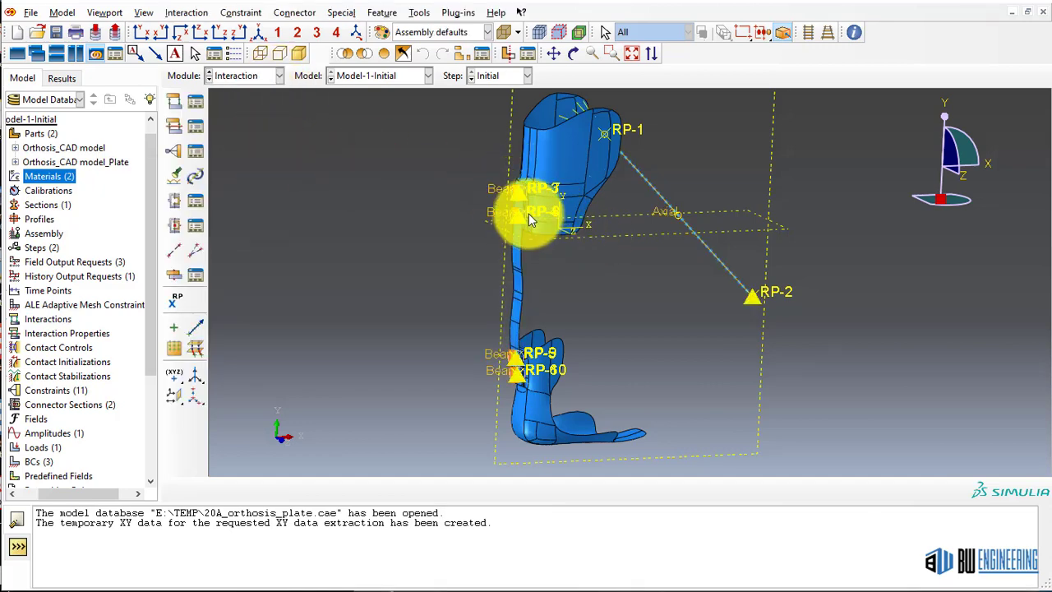
pyautogui.scroll(6, 530, 220)
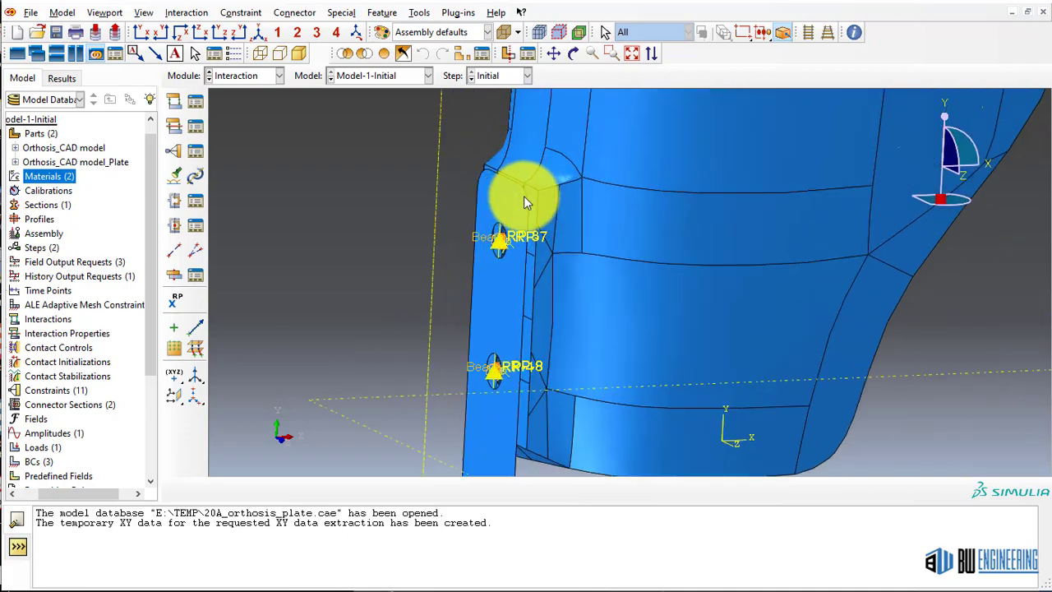
pyautogui.scroll(2, 524, 197)
pyautogui.keyDown('ctrl'); pyautogui.keyDown('alt'); pyautogui.moveTo(568, 300); pyautogui.dragTo(593, 285); pyautogui.keyUp('alt'); pyautogui.keyUp('ctrl')
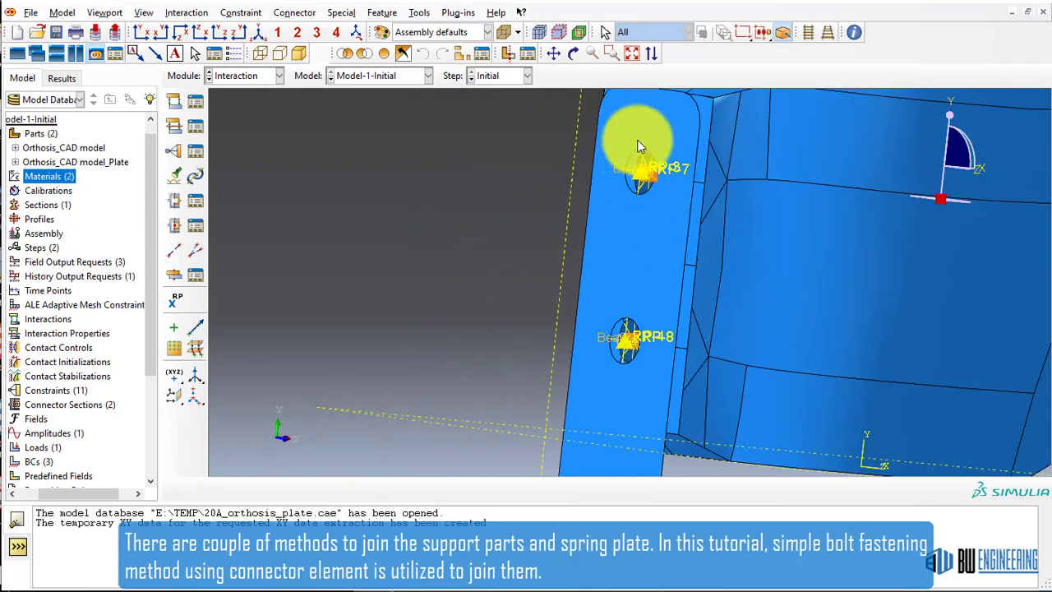
# - Open the constraint manager for the model and move it clear of the orthosis
pyautogui.scroll(-5, 682, 381)
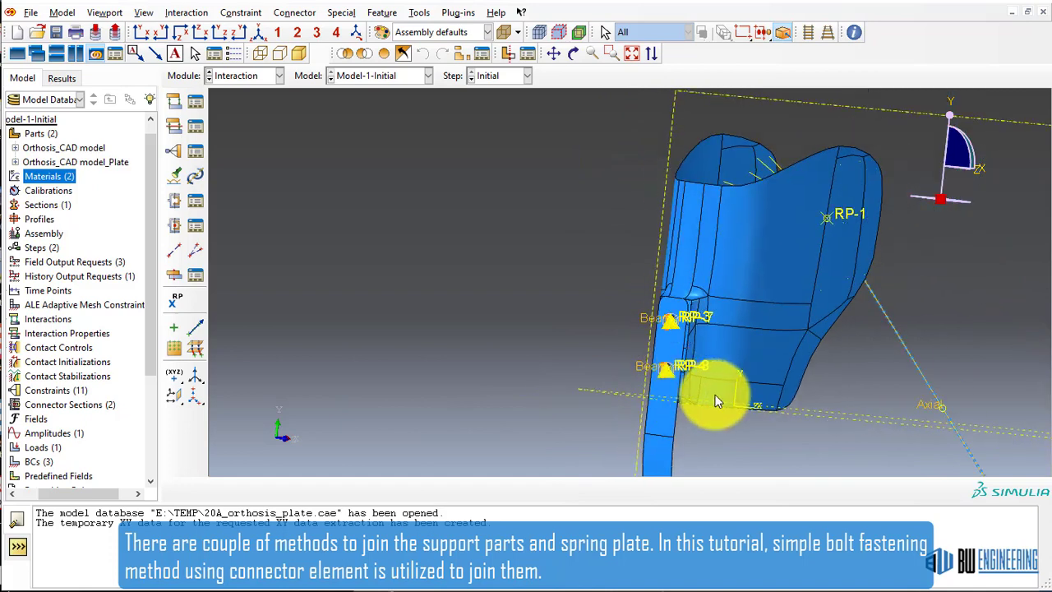
pyautogui.keyDown('ctrl'); pyautogui.keyDown('alt'); pyautogui.moveTo(715, 394); pyautogui.dragTo(601, 258, button='middle'); pyautogui.keyUp('alt'); pyautogui.keyUp('ctrl')
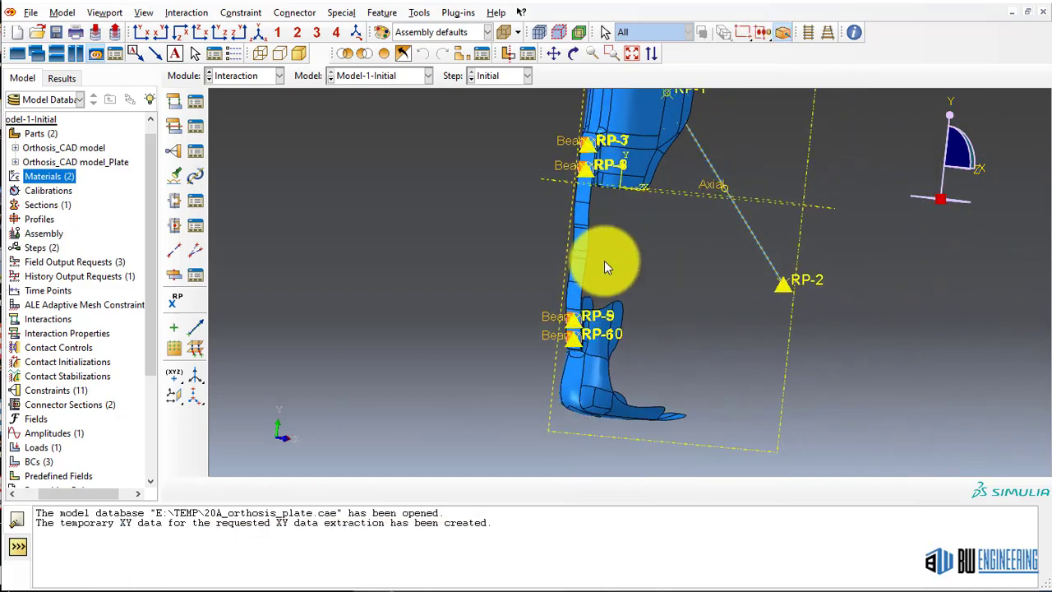
pyautogui.click(242, 13)
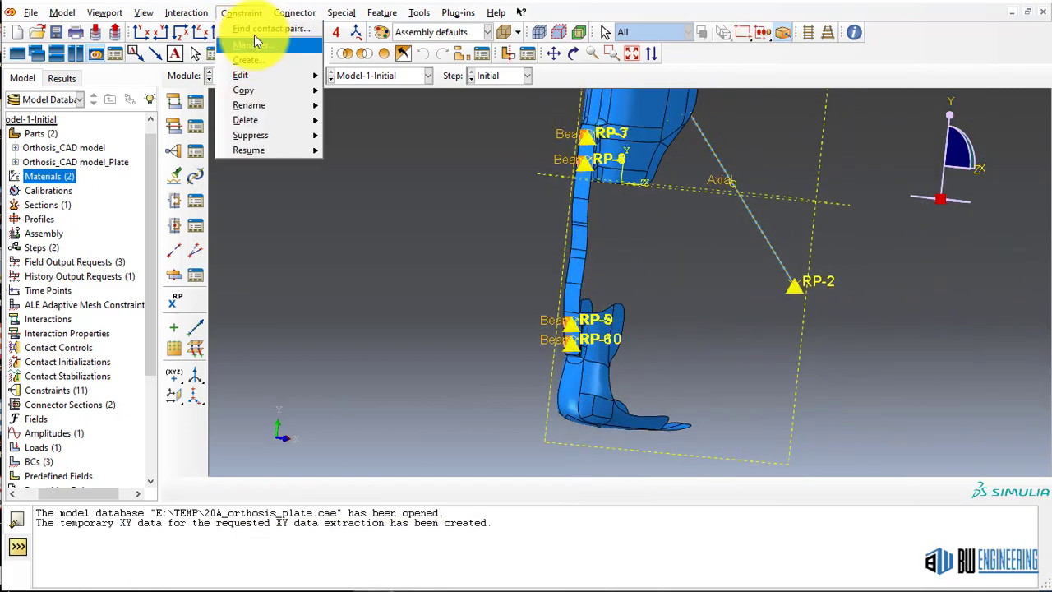
pyautogui.click(249, 43)
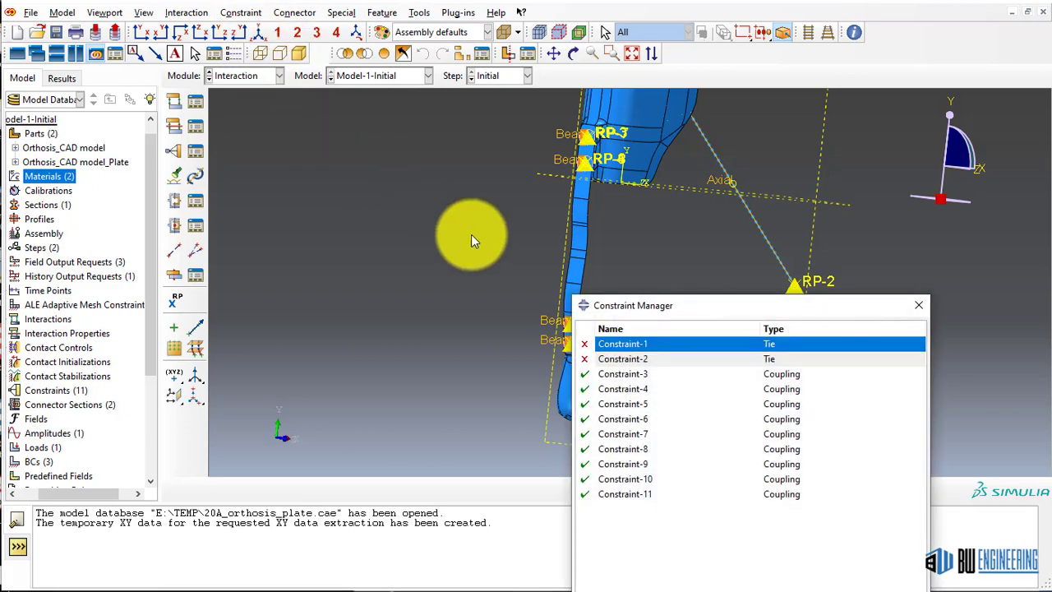
pyautogui.moveTo(632, 308); pyautogui.dragTo(144, 121)
# - Review the Constraint-3 kinematic coupling at the RP-1 loading point, including its control points and coupled surface, and close it without changes
pyautogui.doubleClick(138, 171)
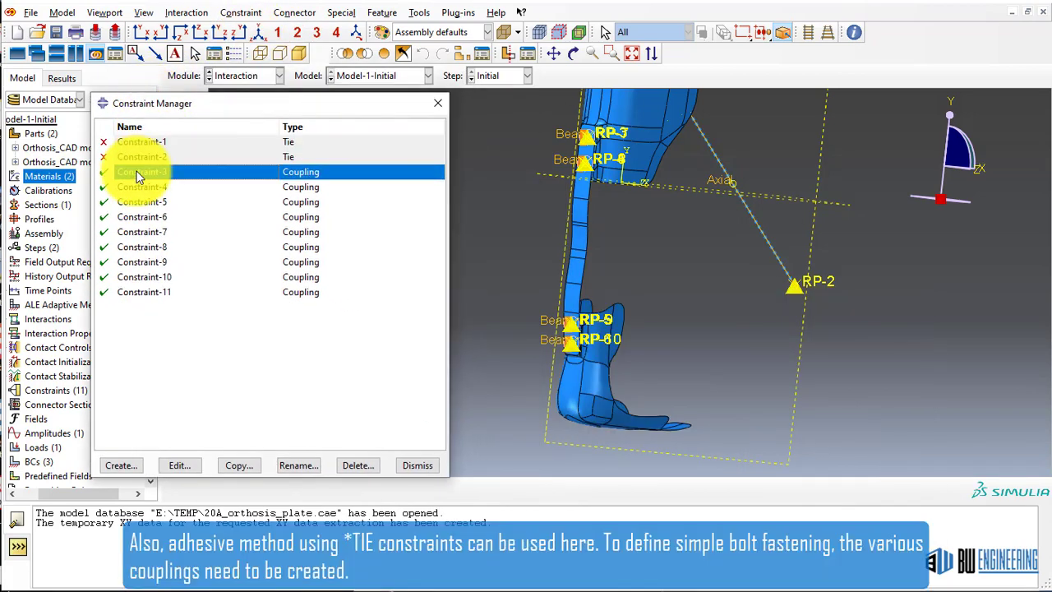
pyautogui.scroll(2, 671, 131)
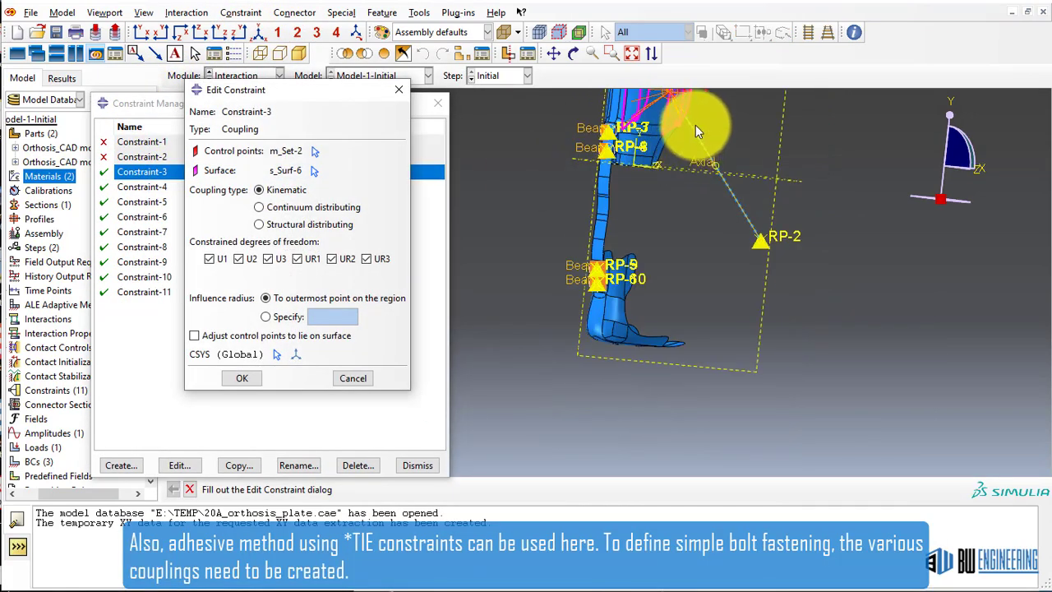
pyautogui.keyDown('ctrl'); pyautogui.keyDown('alt'); pyautogui.moveTo(696, 126); pyautogui.dragTo(693, 284, button='middle'); pyautogui.keyUp('alt'); pyautogui.keyUp('ctrl')
pyautogui.keyDown('ctrl'); pyautogui.keyDown('alt'); pyautogui.moveTo(731, 278); pyautogui.dragTo(528, 292); pyautogui.keyUp('alt'); pyautogui.keyUp('ctrl')
pyautogui.keyDown('ctrl'); pyautogui.keyDown('alt'); pyautogui.moveTo(653, 319); pyautogui.dragTo(604, 327); pyautogui.keyUp('alt'); pyautogui.keyUp('ctrl')
pyautogui.scroll(-5, 613, 263)
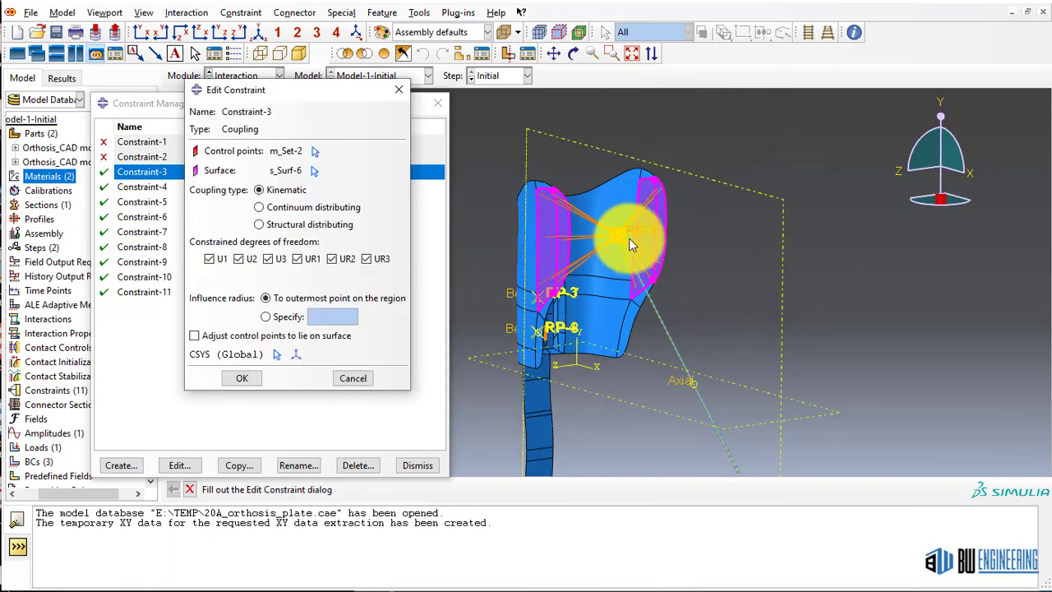
pyautogui.click(347, 378)
# - Review the Constraint-4 kinematic coupling and its highlighted hole edge at the lower plate joint, and close it without changes
pyautogui.doubleClick(152, 187)
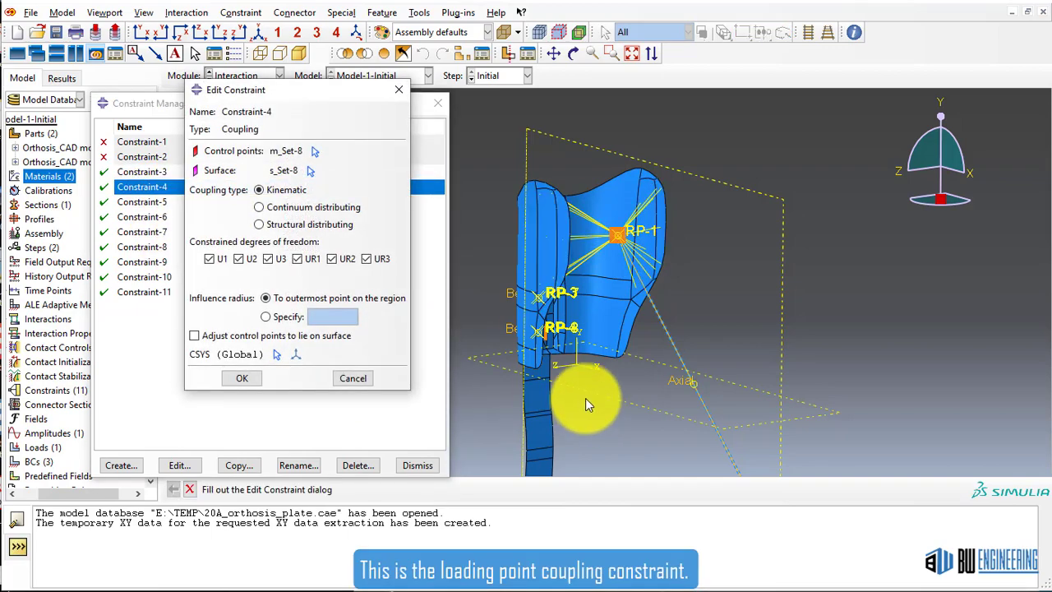
pyautogui.scroll(5, 585, 397)
pyautogui.keyDown('ctrl'); pyautogui.keyDown('alt'); pyautogui.moveTo(617, 330); pyautogui.dragTo(574, 311); pyautogui.keyUp('alt'); pyautogui.keyUp('ctrl')
pyautogui.scroll(-10, 594, 285)
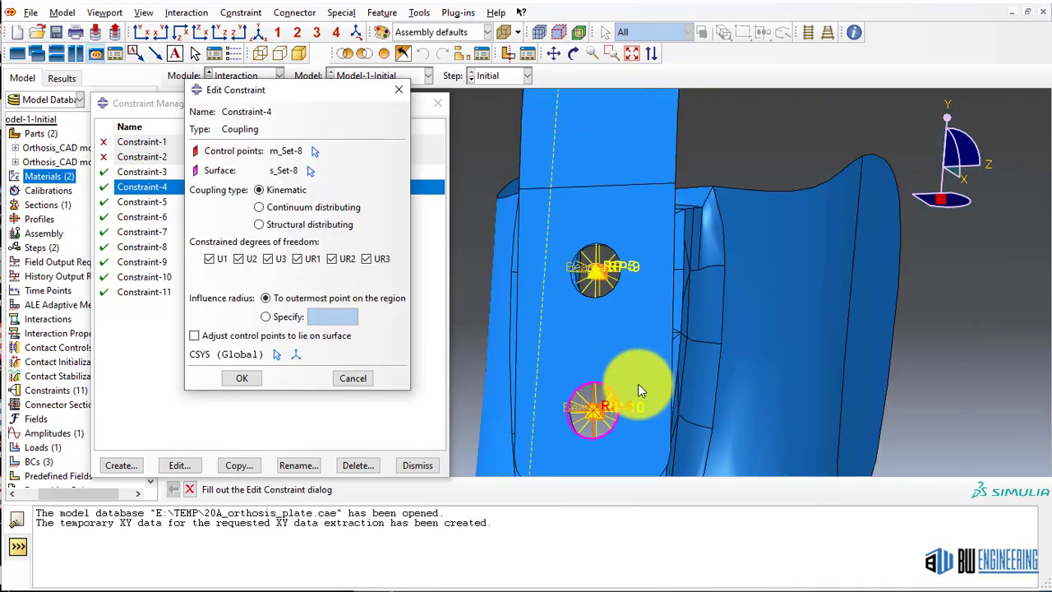
pyautogui.keyDown('ctrl'); pyautogui.keyDown('alt'); pyautogui.moveTo(647, 366); pyautogui.dragTo(737, 332, button='middle'); pyautogui.keyUp('alt'); pyautogui.keyUp('ctrl')
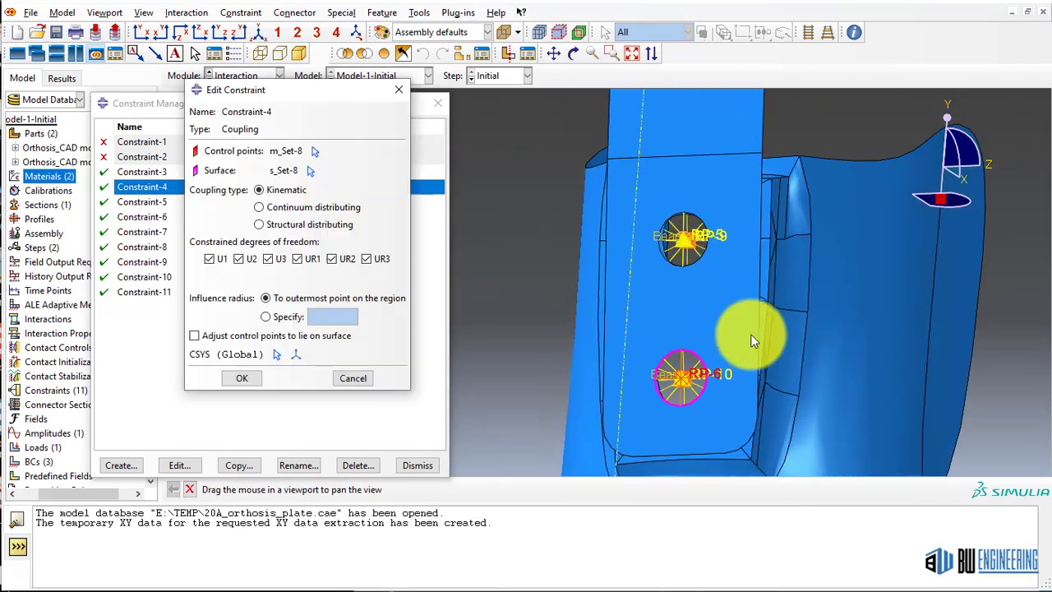
pyautogui.keyDown('ctrl'); pyautogui.keyDown('alt'); pyautogui.moveTo(750, 335); pyautogui.dragTo(687, 367); pyautogui.keyUp('alt'); pyautogui.keyUp('ctrl')
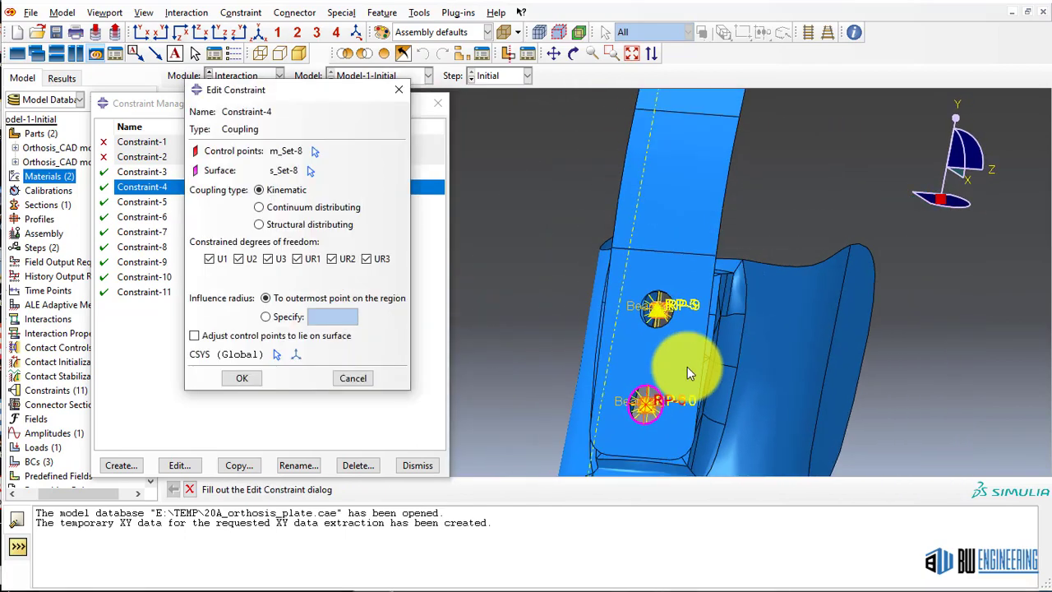
pyautogui.click(398, 89)
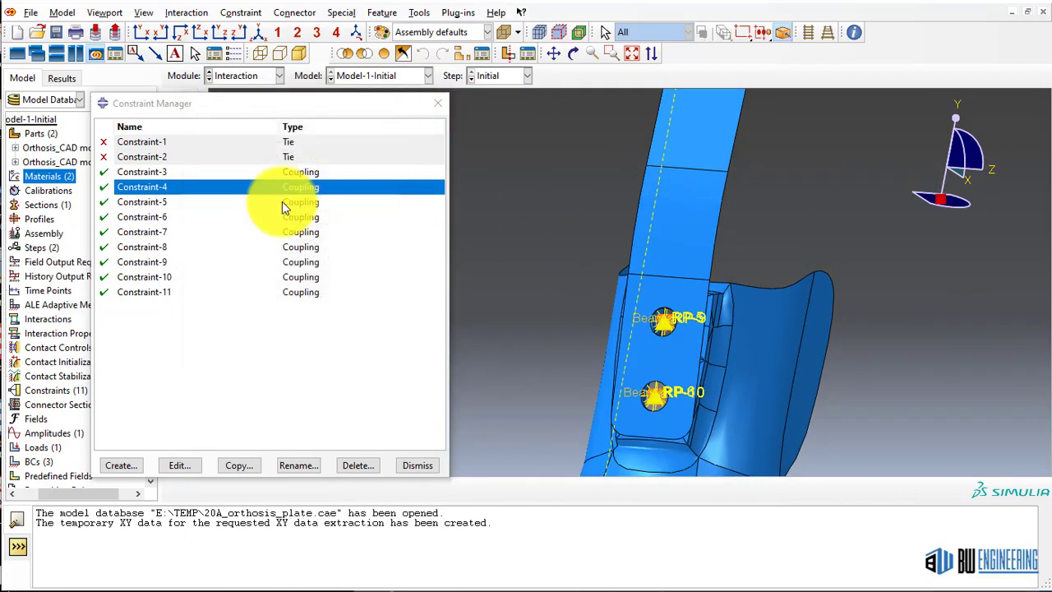
# - Review the bolt-hole couplings Constraint-5, Constraint-6 and Constraint-7 one after another, closing each without changes
pyautogui.doubleClick(188, 202)
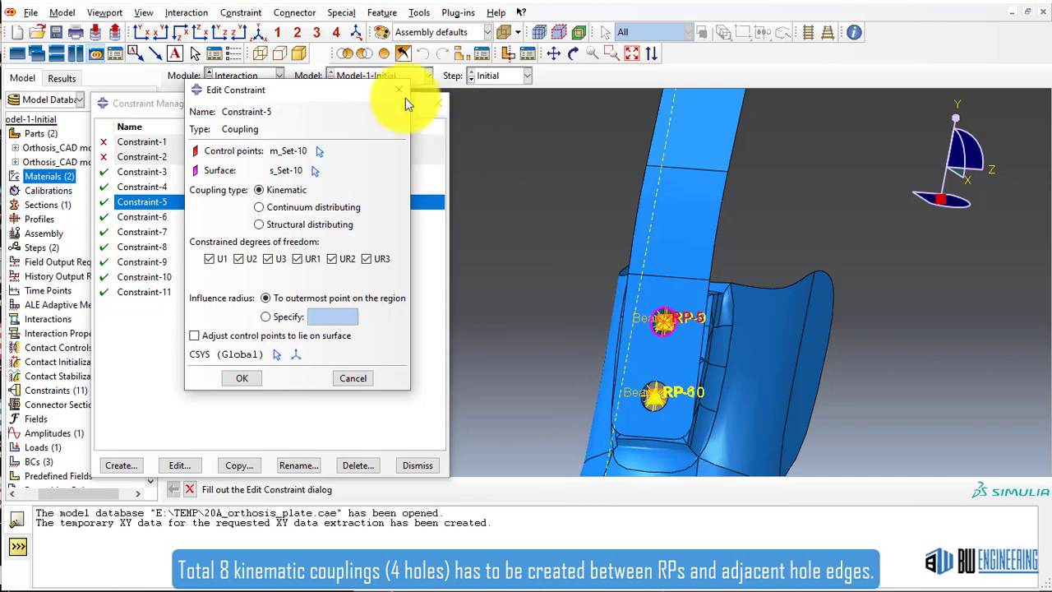
pyautogui.click(398, 90)
pyautogui.doubleClick(164, 212)
pyautogui.keyDown('ctrl'); pyautogui.keyDown('alt'); pyautogui.moveTo(780, 353); pyautogui.dragTo(690, 382); pyautogui.keyUp('alt'); pyautogui.keyUp('ctrl')
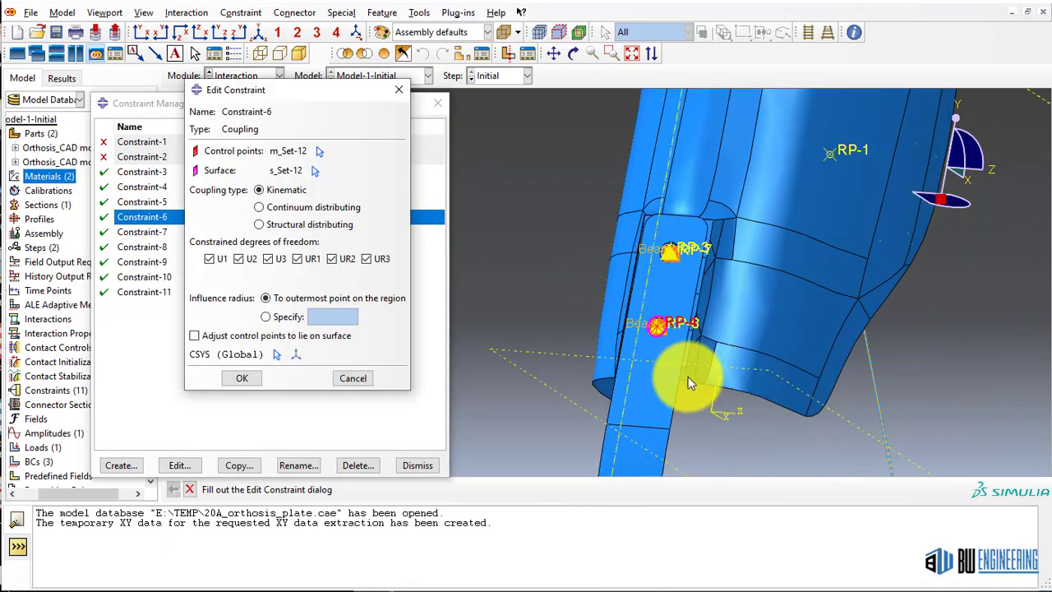
pyautogui.click(398, 90)
pyautogui.click(157, 233)
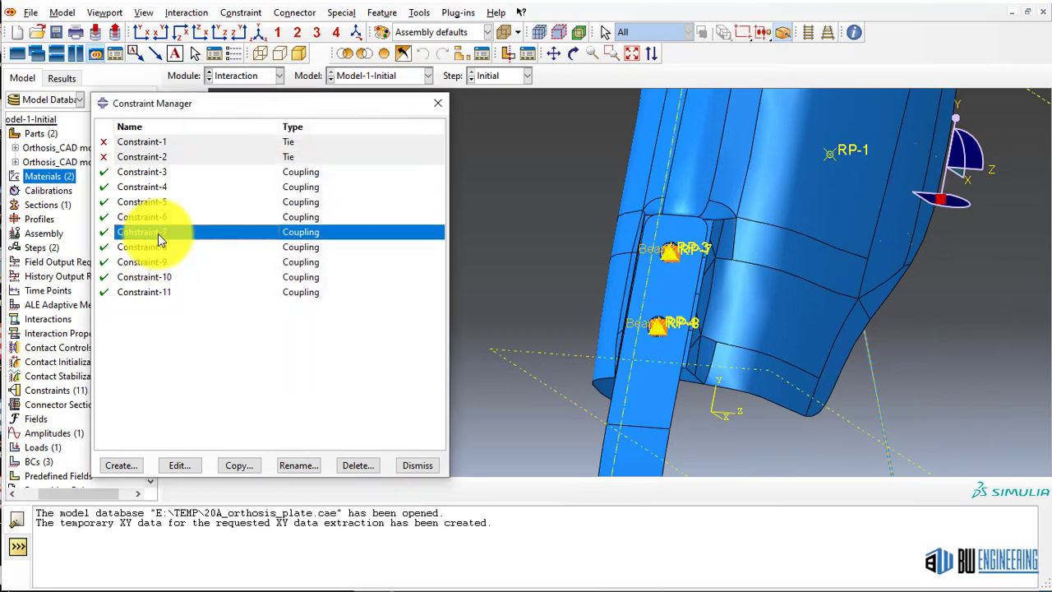
pyautogui.doubleClick(158, 234)
pyautogui.click(398, 90)
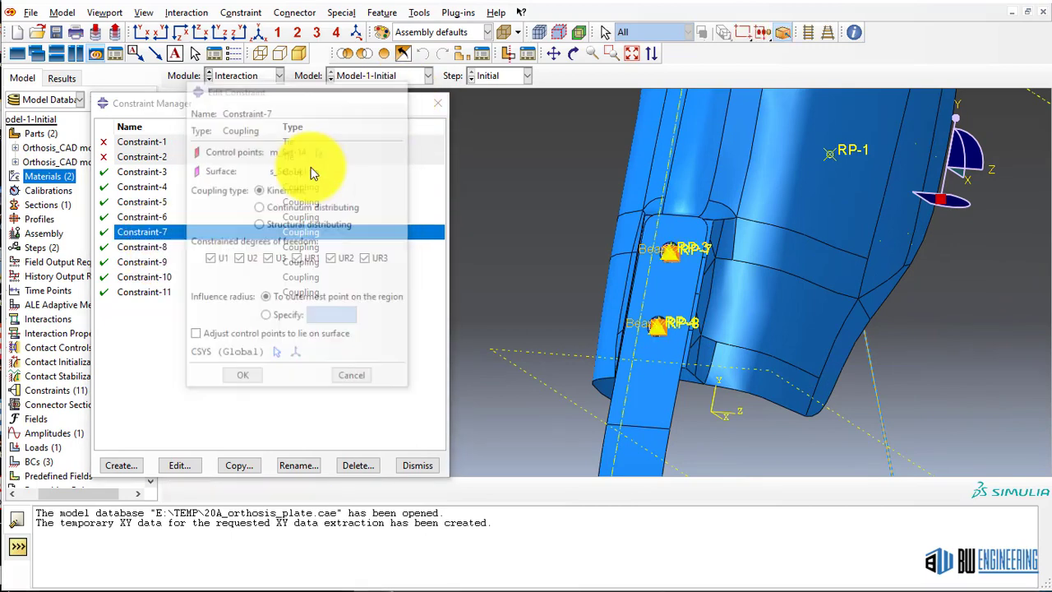
# - Review the Constraint-8 kinematic coupling between RP-10 and its hole edge up close, and close it without changes
pyautogui.doubleClick(140, 248)
pyautogui.keyDown('ctrl'); pyautogui.keyDown('alt'); pyautogui.moveTo(636, 413); pyautogui.dragTo(817, 105, button='middle'); pyautogui.keyUp('alt'); pyautogui.keyUp('ctrl')
pyautogui.scroll(-10, 722, 355)
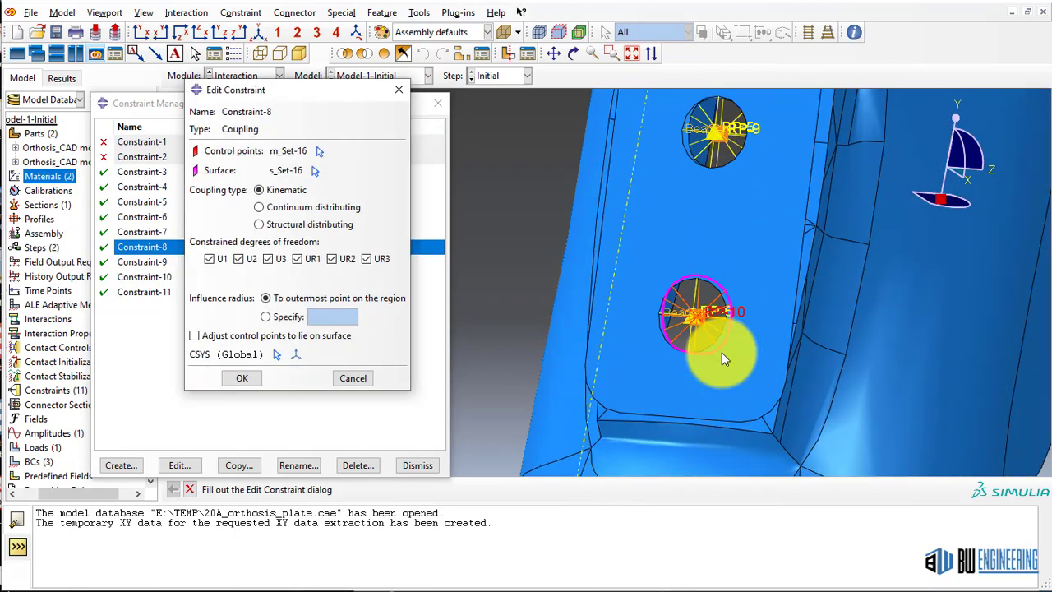
pyautogui.scroll(-2, 722, 353)
pyautogui.keyDown('ctrl'); pyautogui.keyDown('alt'); pyautogui.moveTo(736, 369); pyautogui.dragTo(725, 366, button='middle'); pyautogui.keyUp('alt'); pyautogui.keyUp('ctrl')
pyautogui.keyDown('ctrl'); pyautogui.keyDown('alt'); pyautogui.moveTo(848, 353); pyautogui.dragTo(815, 356); pyautogui.keyUp('alt'); pyautogui.keyUp('ctrl')
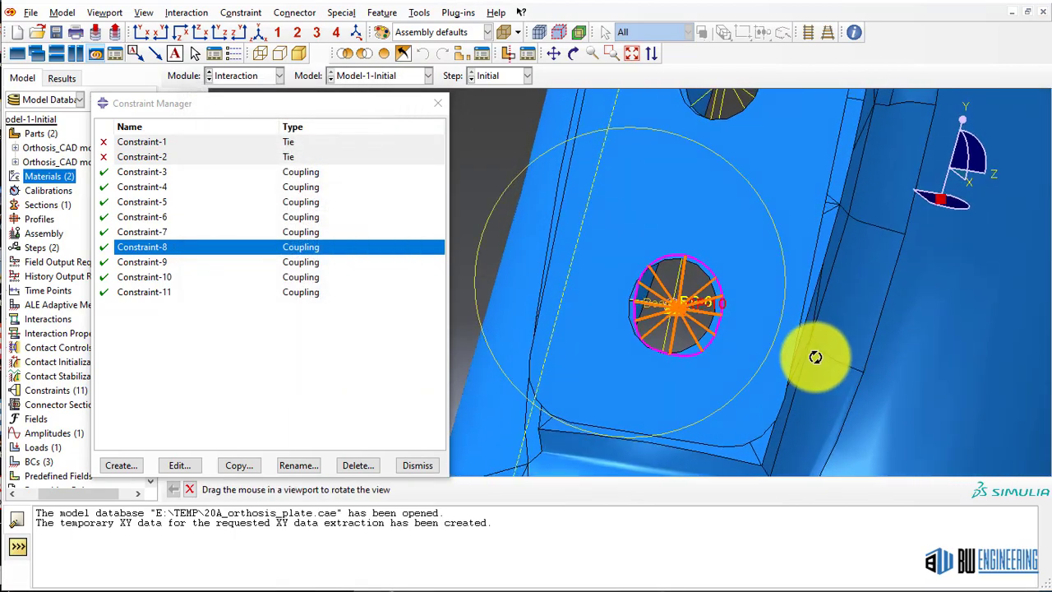
pyautogui.click(408, 88)
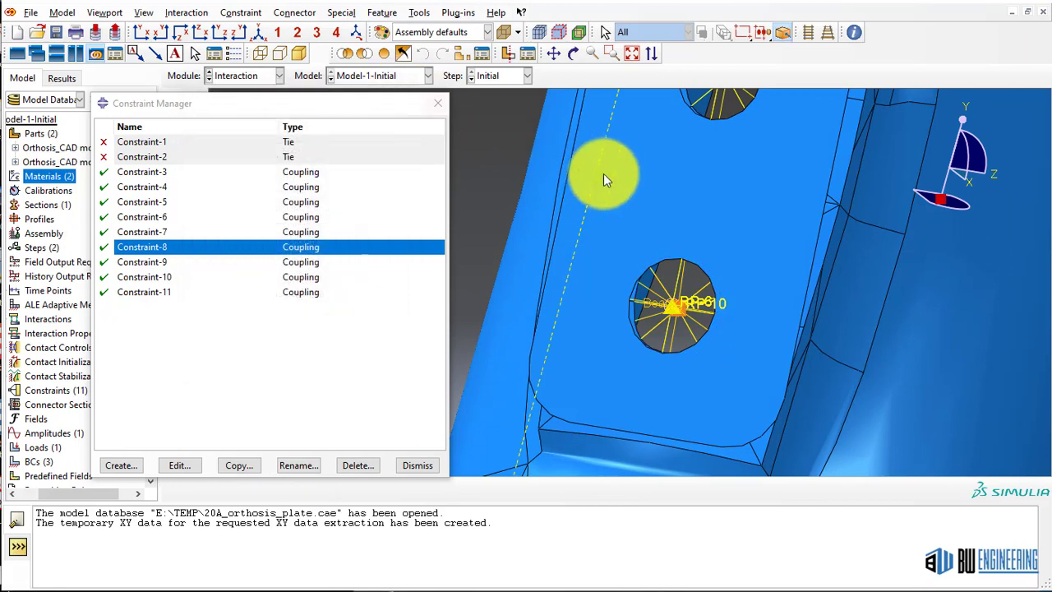
# - Review the Constraint-9 kinematic coupling between RP-9 and its hole edge, and close it without changes
pyautogui.keyDown('ctrl'); pyautogui.keyDown('alt'); pyautogui.moveTo(603, 179); pyautogui.dragTo(731, 206); pyautogui.keyUp('alt'); pyautogui.keyUp('ctrl')
pyautogui.click(170, 263)
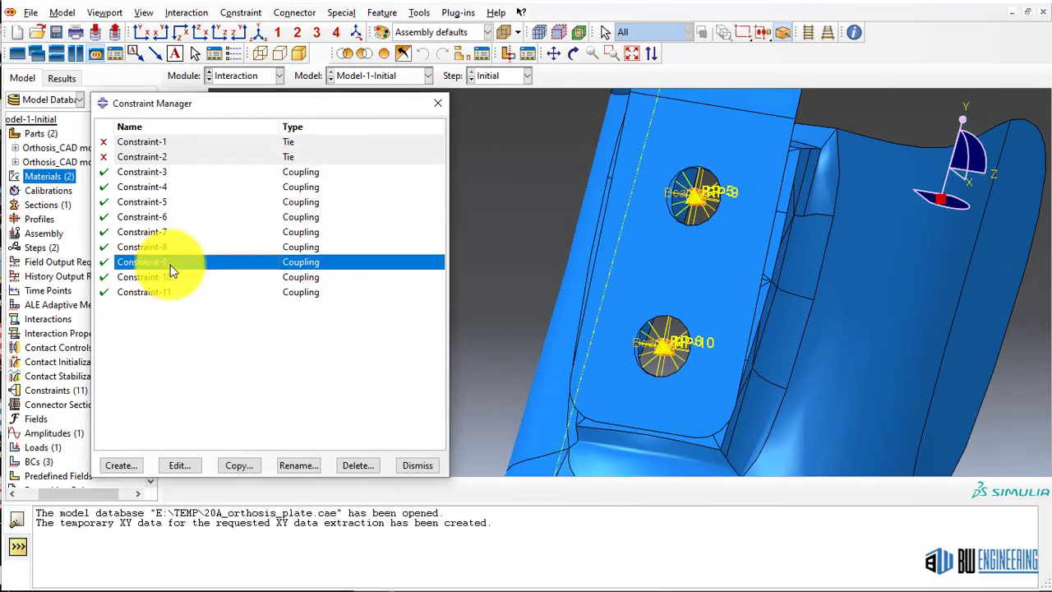
pyautogui.doubleClick(171, 271)
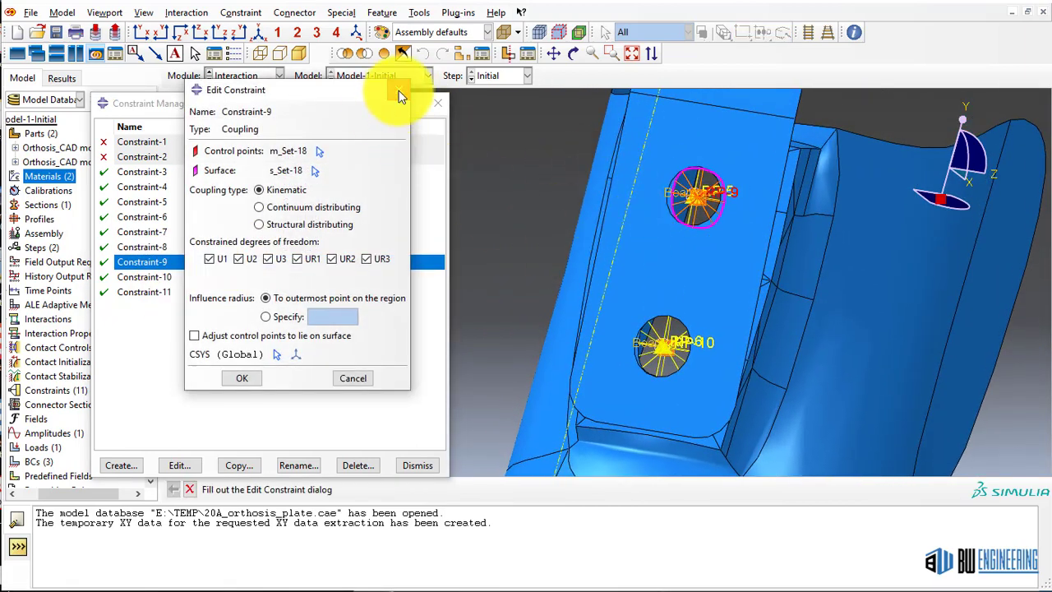
pyautogui.click(400, 92)
# - Review the Constraint-10 kinematic coupling at the upper plate joint, and close it and the constraint manager
pyautogui.doubleClick(145, 277)
pyautogui.keyDown('ctrl'); pyautogui.keyDown('alt'); pyautogui.moveTo(487, 263); pyautogui.dragTo(848, 187); pyautogui.keyUp('alt'); pyautogui.keyUp('ctrl')
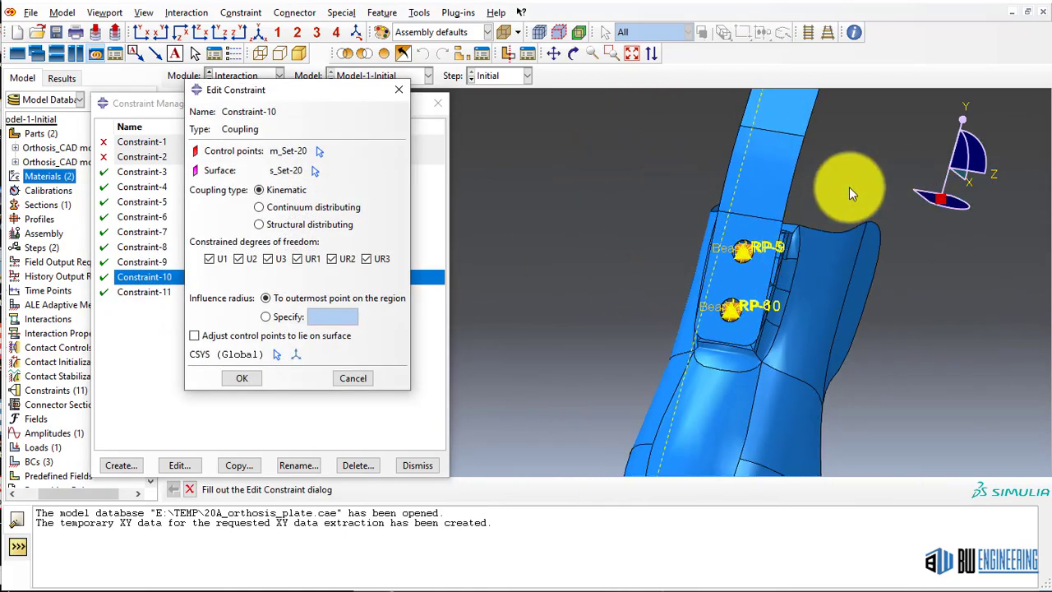
pyautogui.keyDown('ctrl'); pyautogui.keyDown('alt'); pyautogui.moveTo(849, 188); pyautogui.dragTo(769, 471, button='middle'); pyautogui.keyUp('alt'); pyautogui.keyUp('ctrl')
pyautogui.keyDown('ctrl'); pyautogui.keyDown('alt'); pyautogui.moveTo(752, 315); pyautogui.dragTo(633, 569, button='middle'); pyautogui.keyUp('alt'); pyautogui.keyUp('ctrl')
pyautogui.scroll(3, 670, 309)
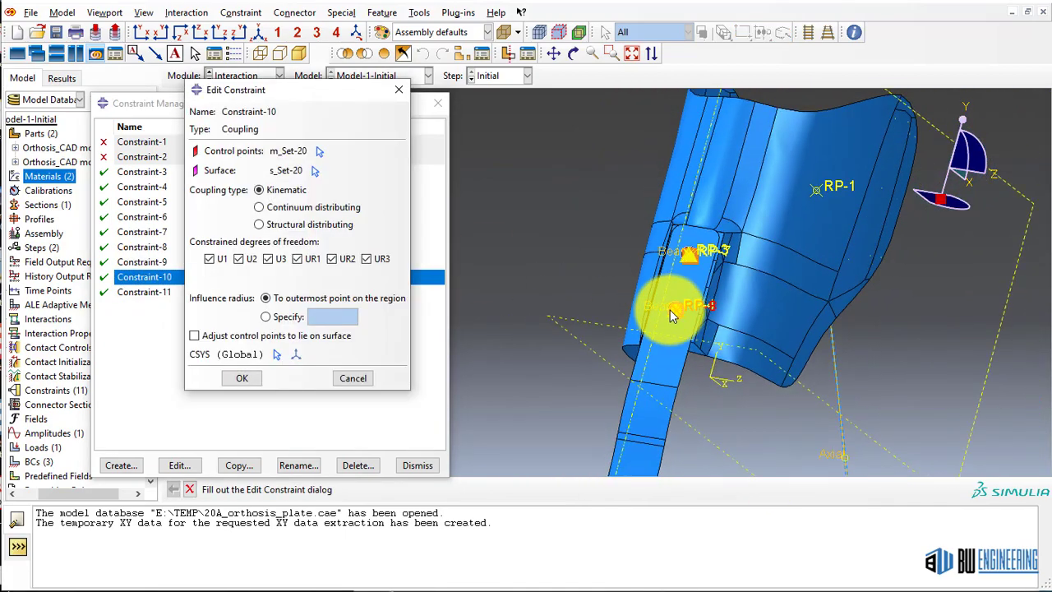
pyautogui.scroll(-5, 673, 312)
pyautogui.click(399, 90)
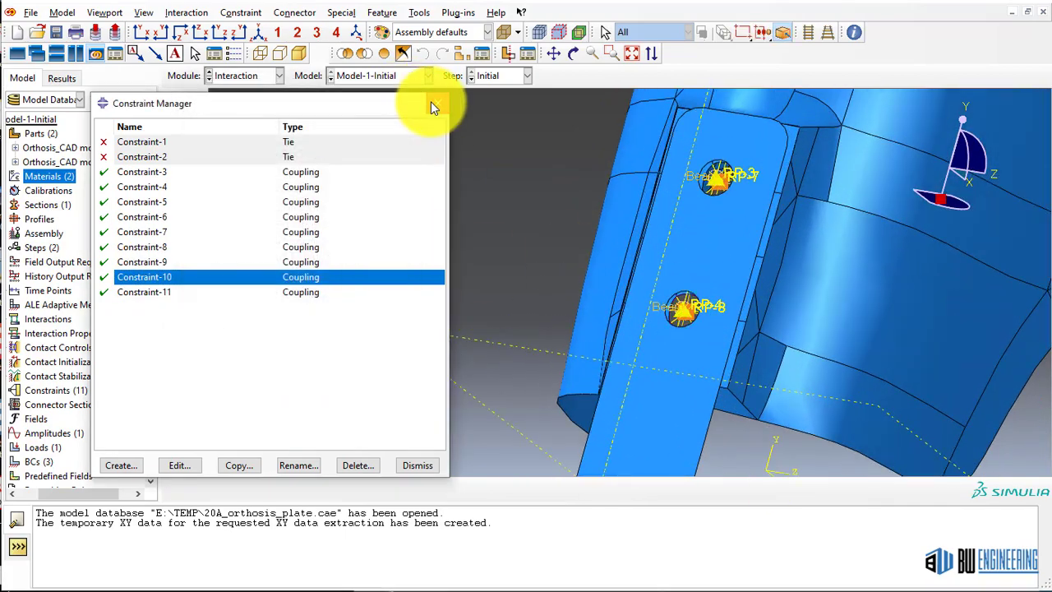
pyautogui.click(433, 103)
# - Try adding a connector wire feature between RP-3 and RP-7 in the upper bolt hole, and discard it
pyautogui.scroll(3, 658, 271)
pyautogui.click(294, 13)
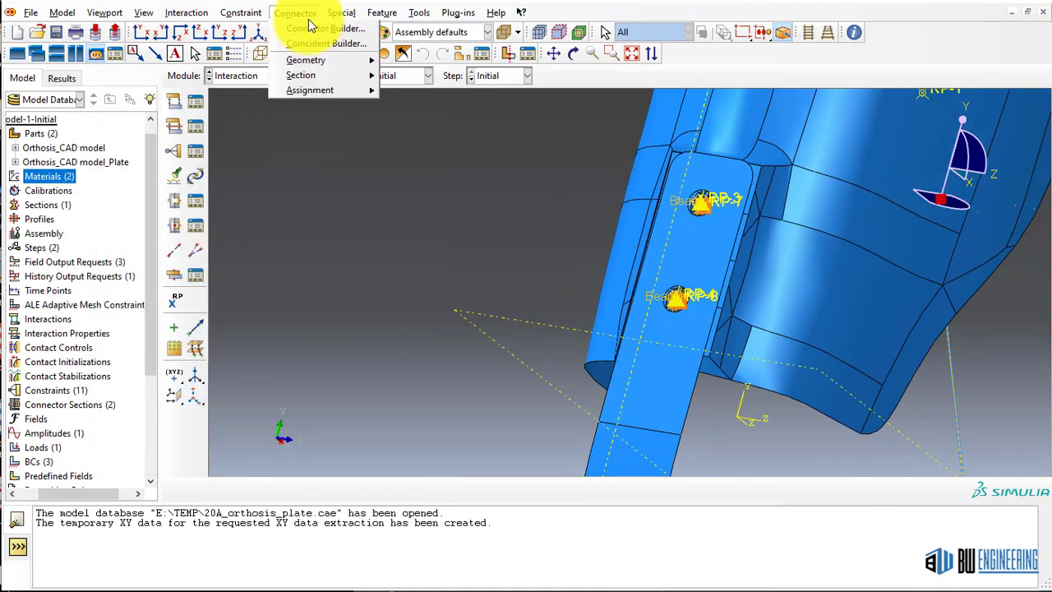
pyautogui.click(484, 61)
pyautogui.scroll(-5, 704, 199)
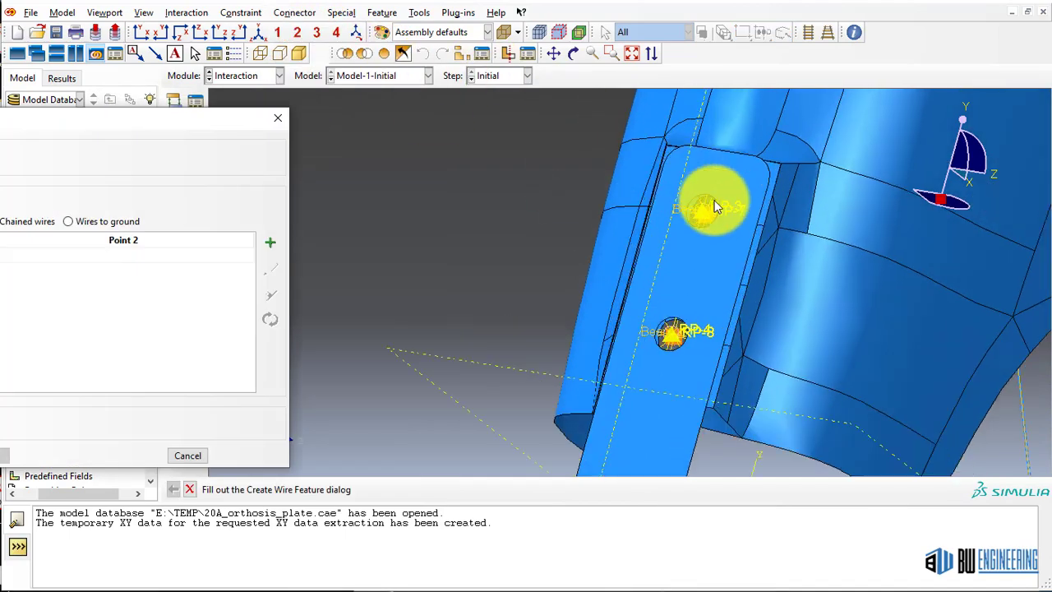
pyautogui.scroll(-6, 704, 194)
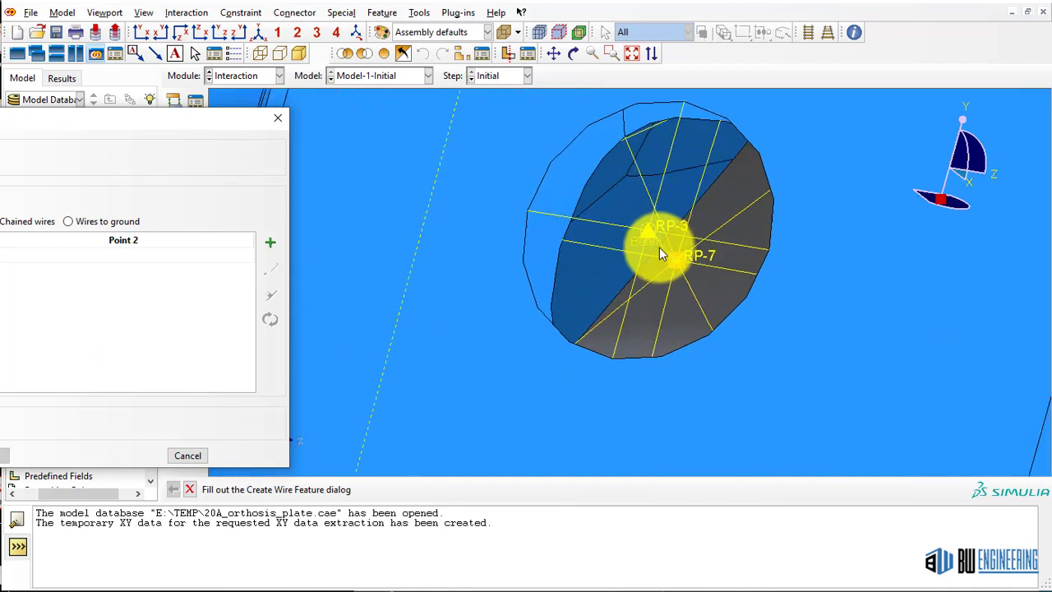
pyautogui.click(270, 242)
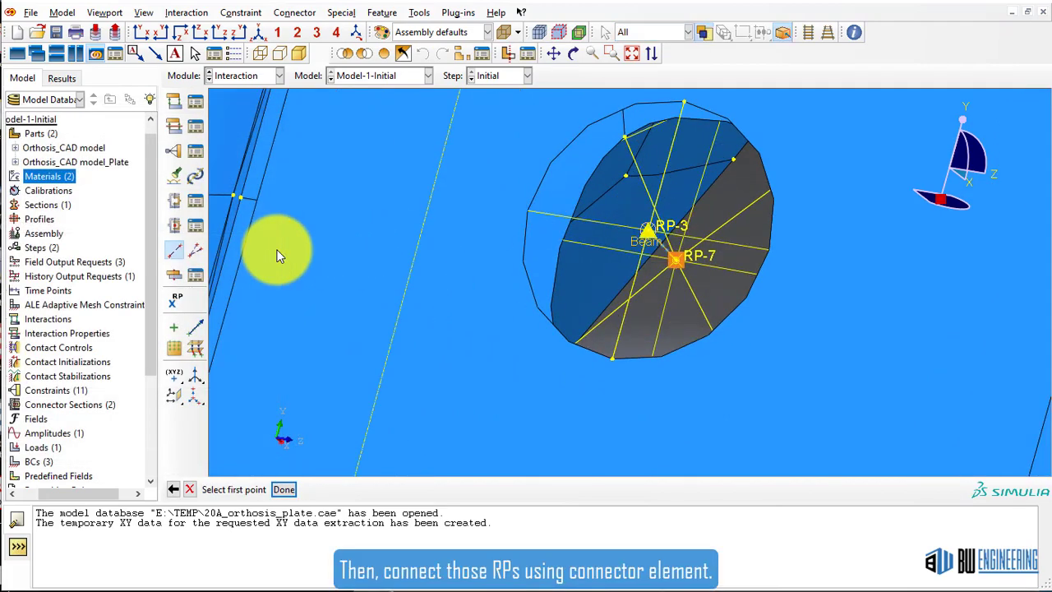
pyautogui.click(647, 234)
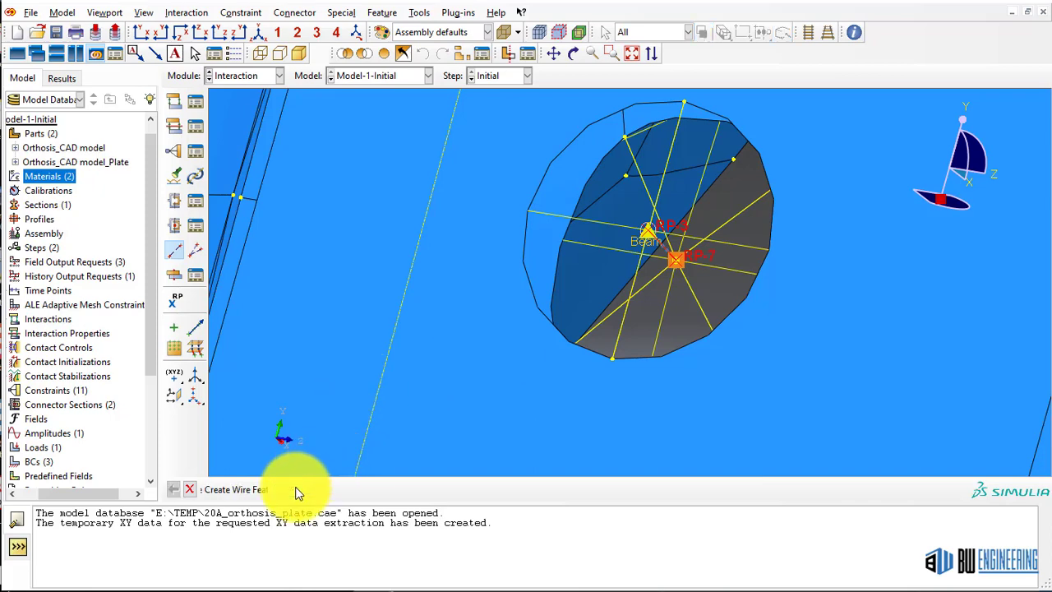
pyautogui.click(175, 457)
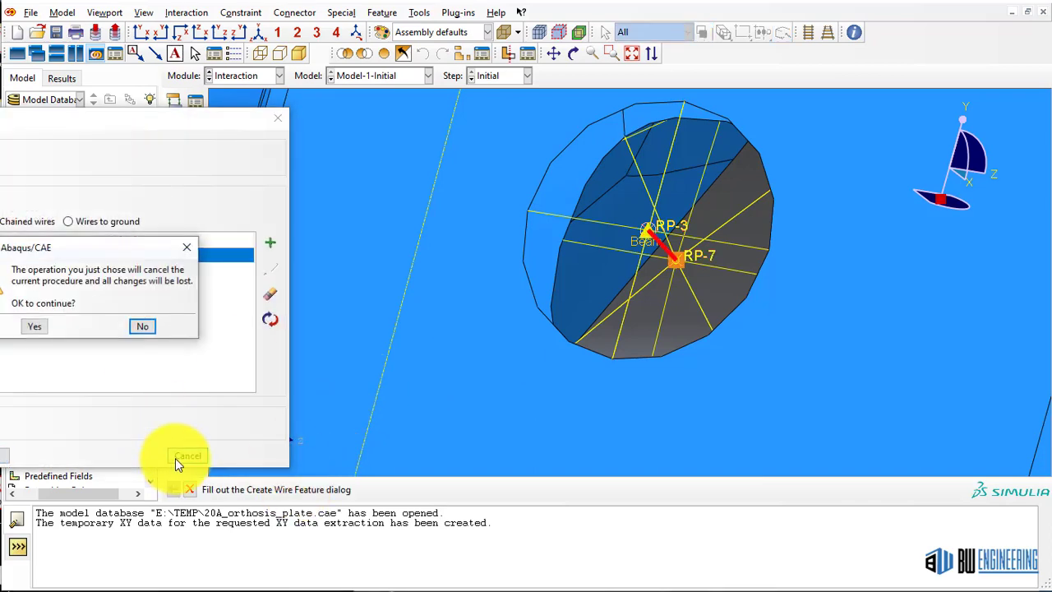
pyautogui.click(41, 326)
# - Review the ConnSect-2 beam connector section and its connection property type, and close it without changes
pyautogui.scroll(-2, 692, 280)
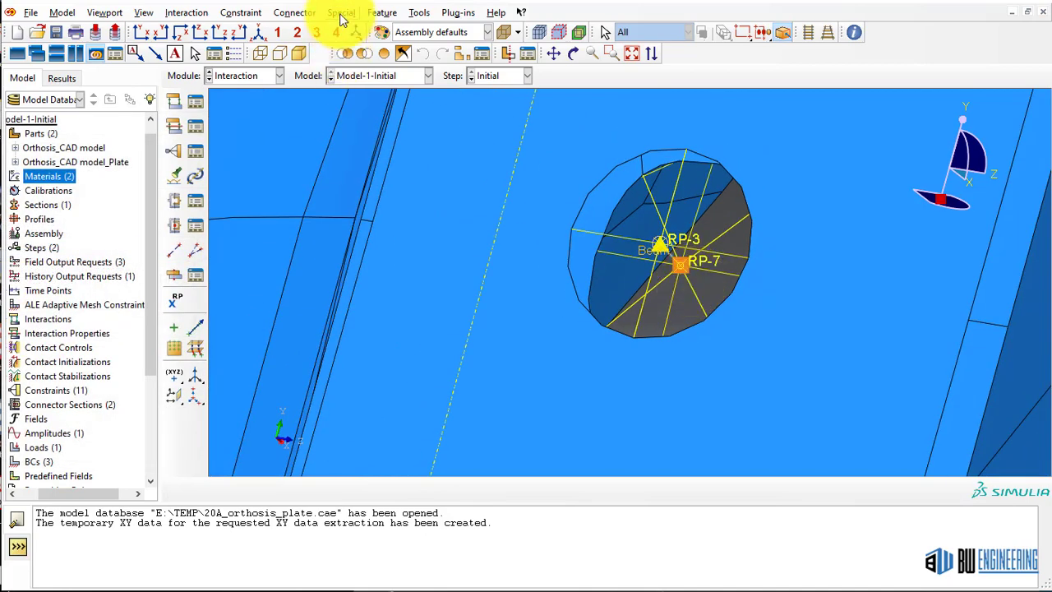
pyautogui.click(295, 13)
pyautogui.moveTo(320, 75)
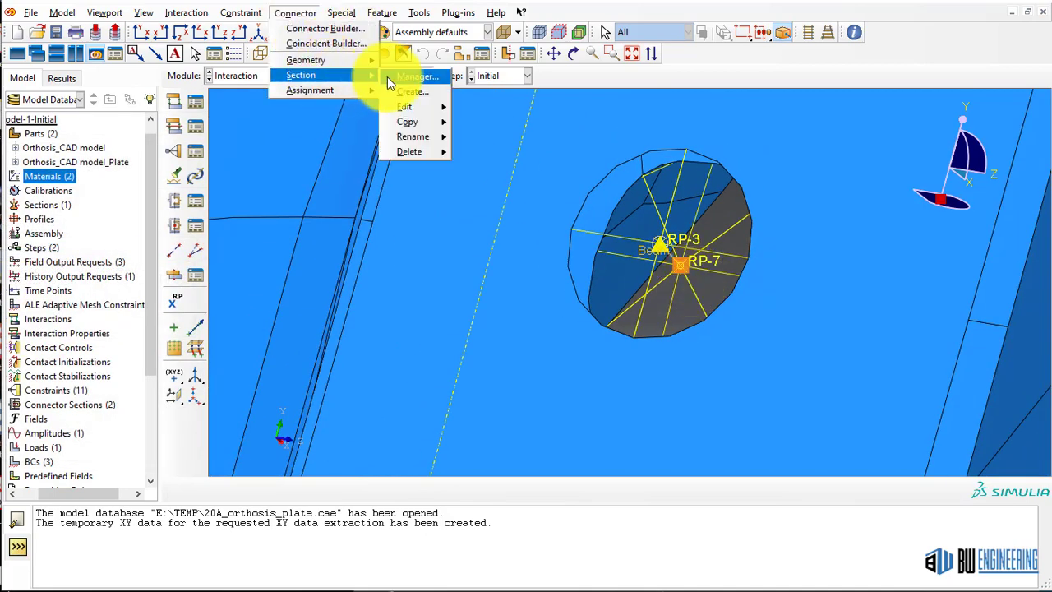
pyautogui.click(395, 76)
pyautogui.click(291, 251)
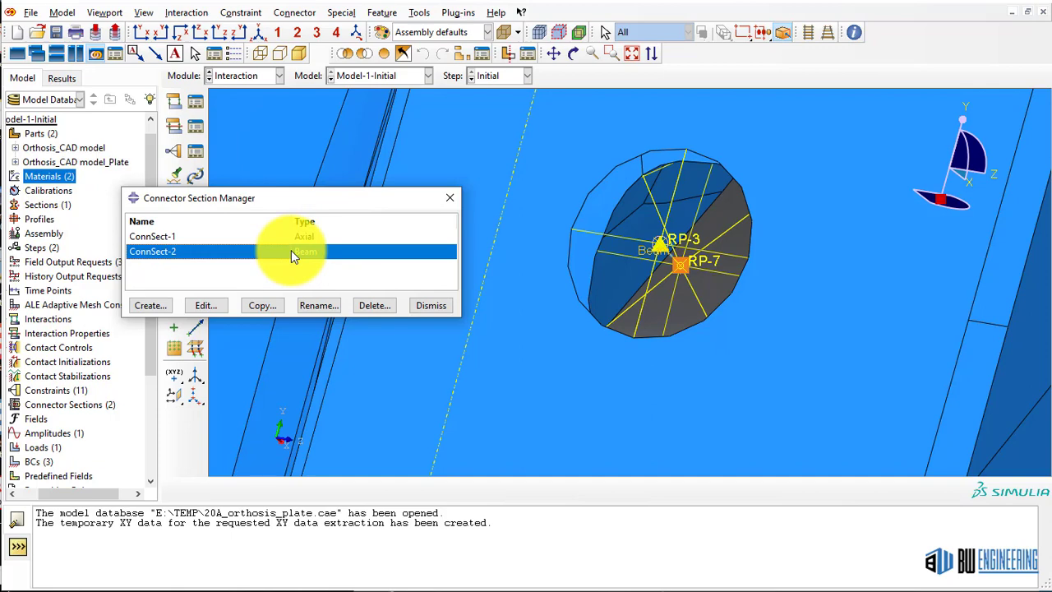
pyautogui.doubleClick(291, 250)
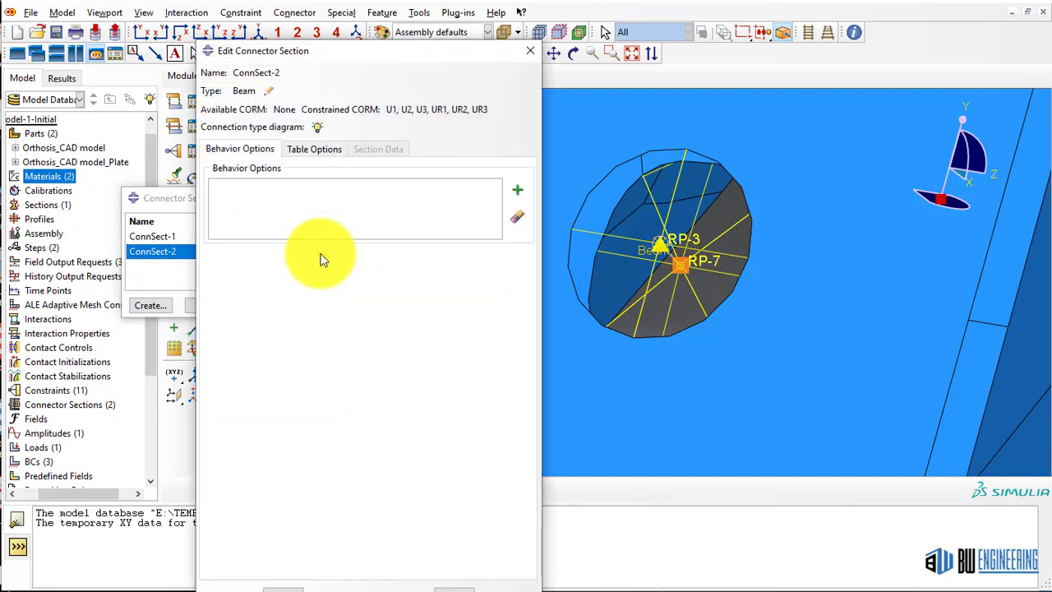
pyautogui.click(269, 92)
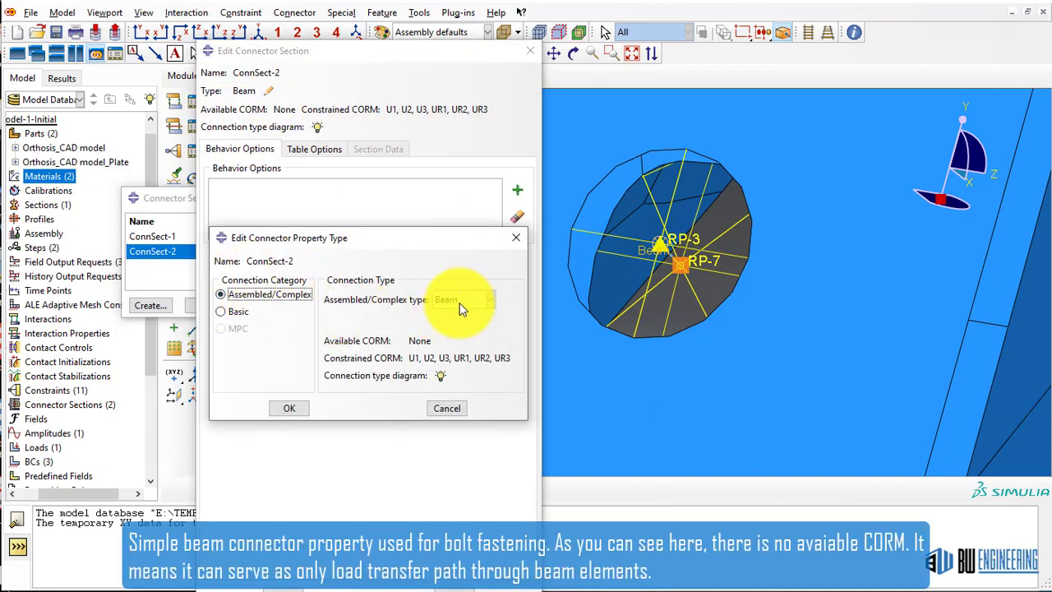
pyautogui.click(439, 408)
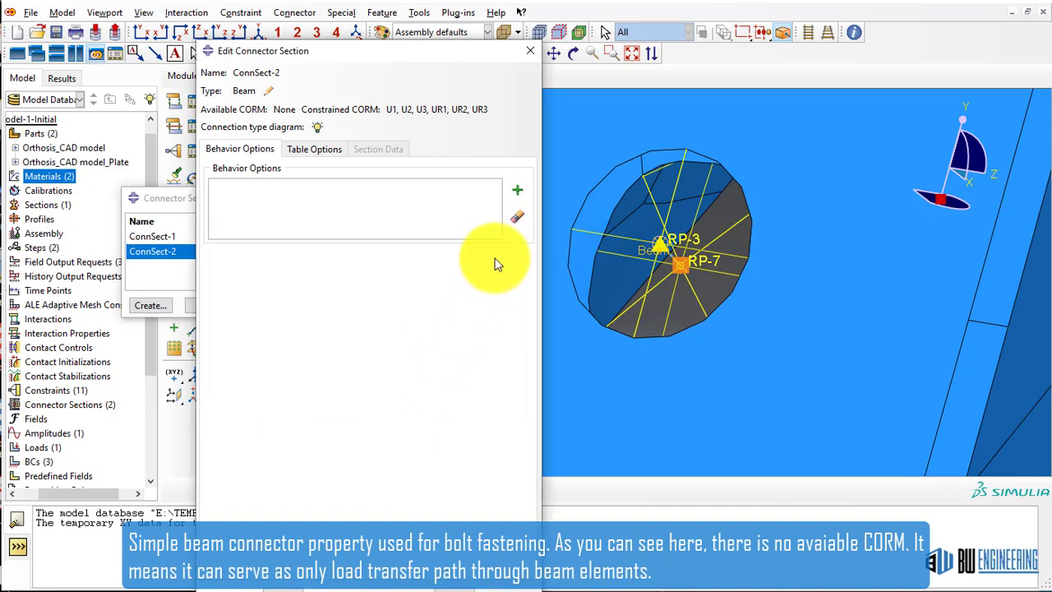
# - Review the ConnSect-2 assignment to the Fastener region at the upper and lower bolt holes, and close both connector managers
pyautogui.click(295, 12)
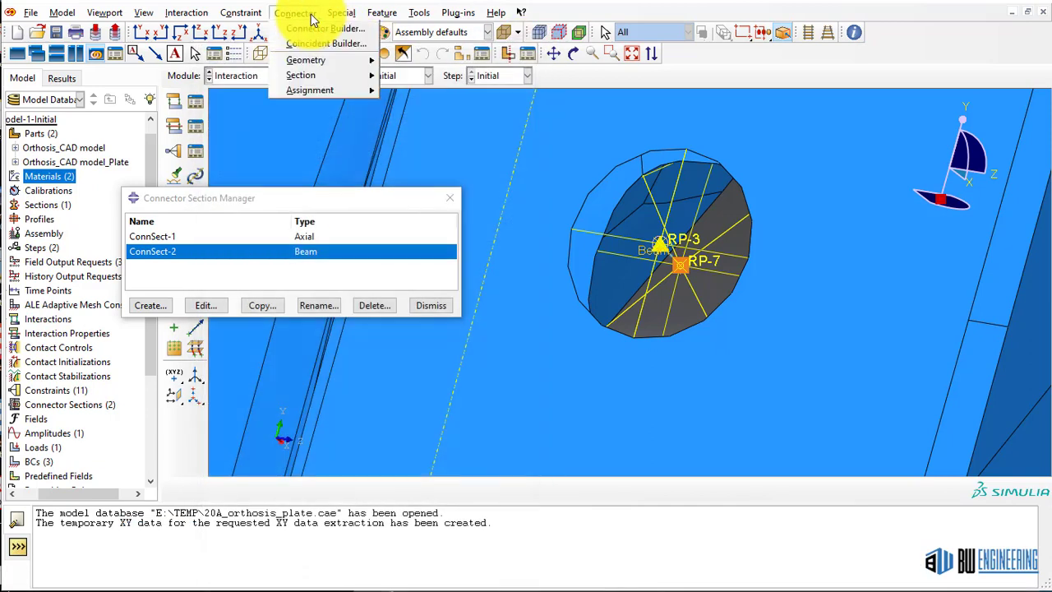
pyautogui.moveTo(312, 88)
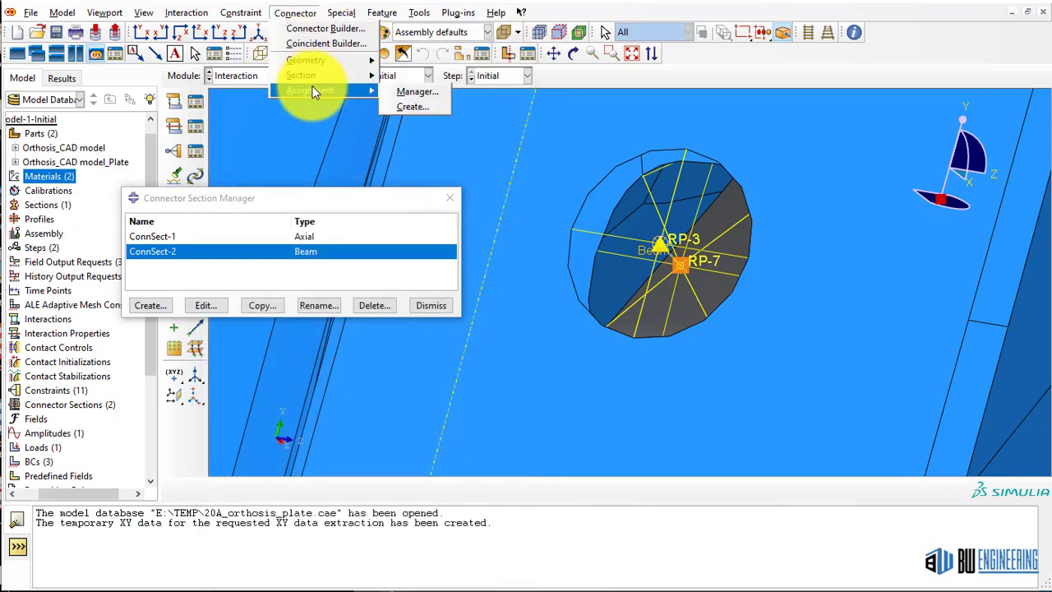
pyautogui.click(407, 94)
pyautogui.doubleClick(308, 275)
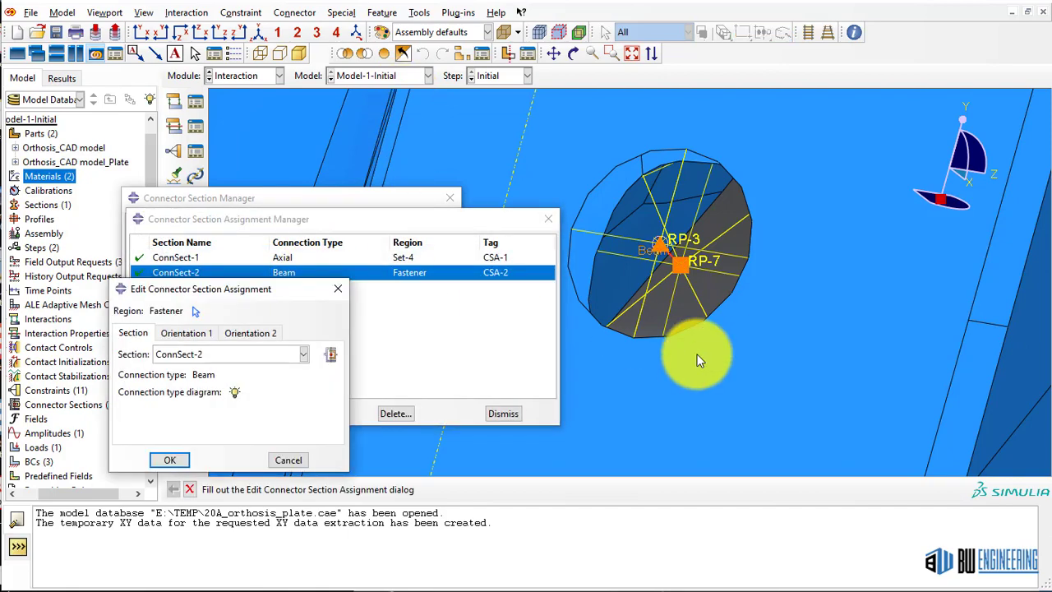
pyautogui.scroll(5, 704, 351)
pyautogui.keyDown('ctrl'); pyautogui.keyDown('alt'); pyautogui.moveTo(743, 409); pyautogui.dragTo(855, 115, button='middle'); pyautogui.keyUp('alt'); pyautogui.keyUp('ctrl')
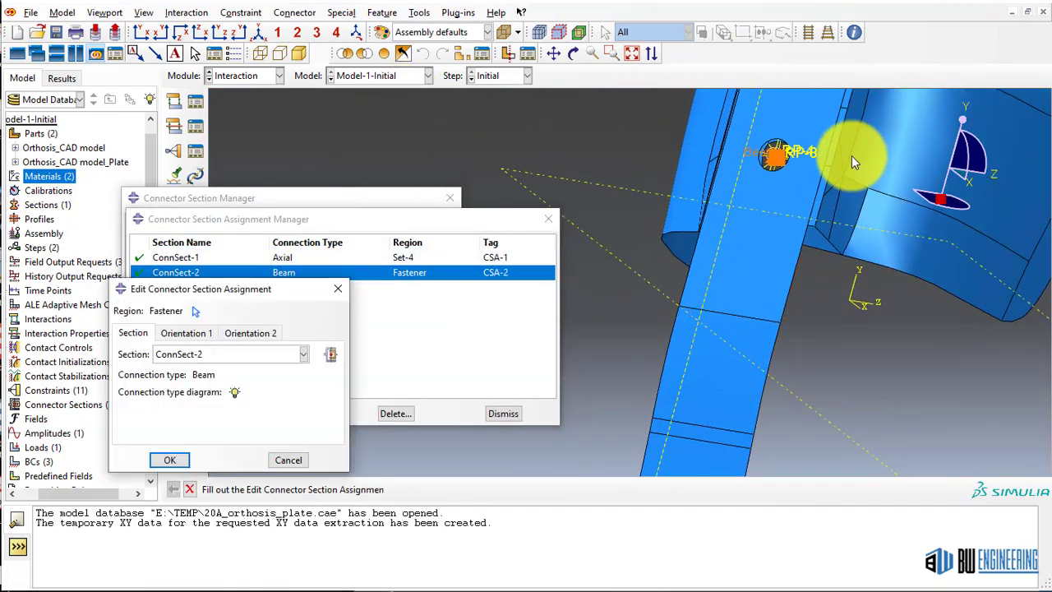
pyautogui.scroll(-5, 821, 283)
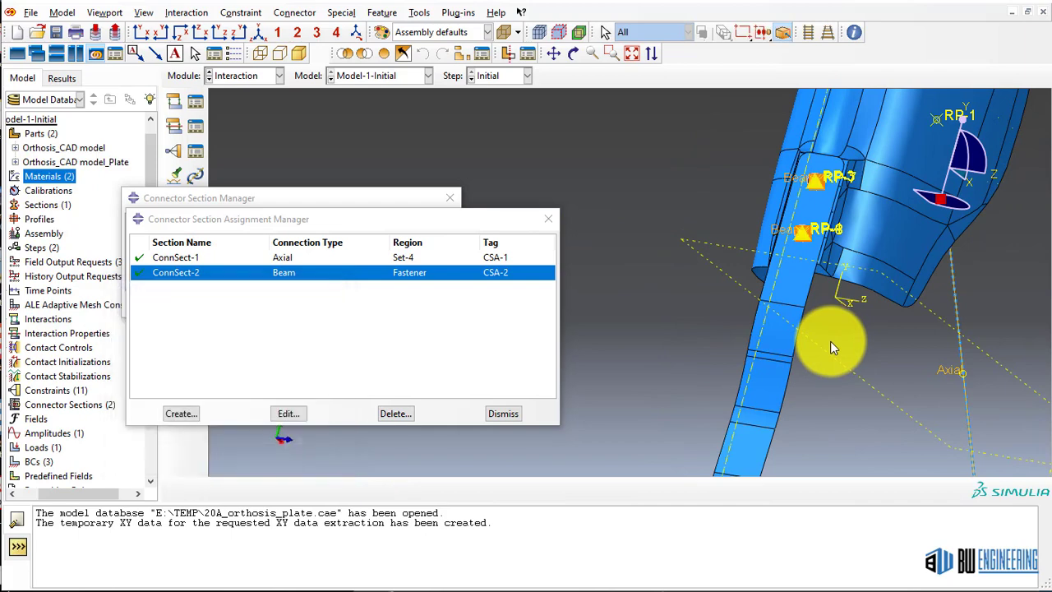
pyautogui.keyDown('ctrl'); pyautogui.keyDown('alt'); pyautogui.moveTo(830, 341); pyautogui.dragTo(816, 296, button='middle'); pyautogui.keyUp('alt'); pyautogui.keyUp('ctrl')
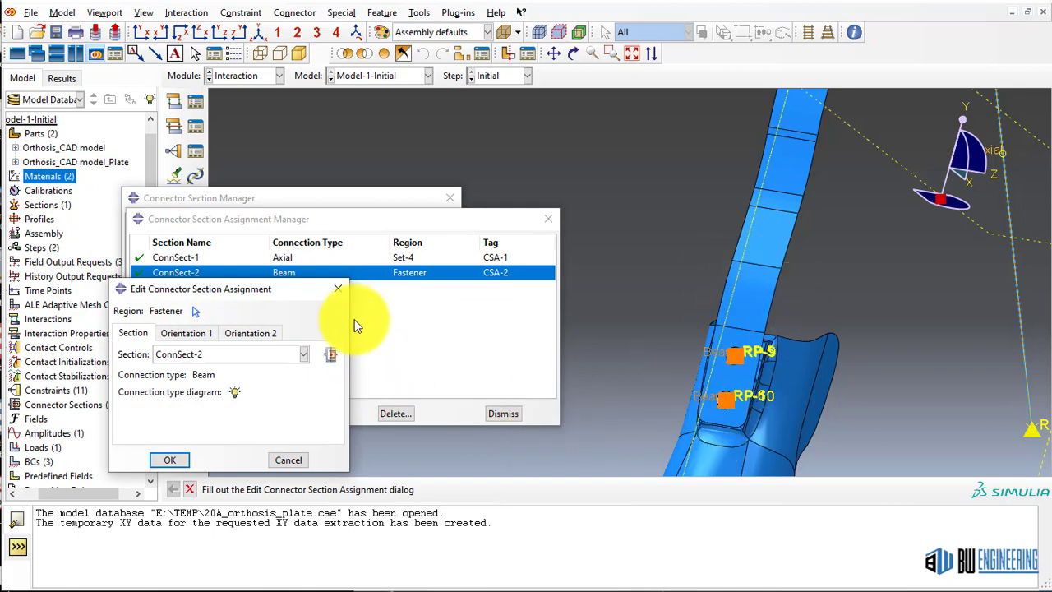
pyautogui.click(339, 292)
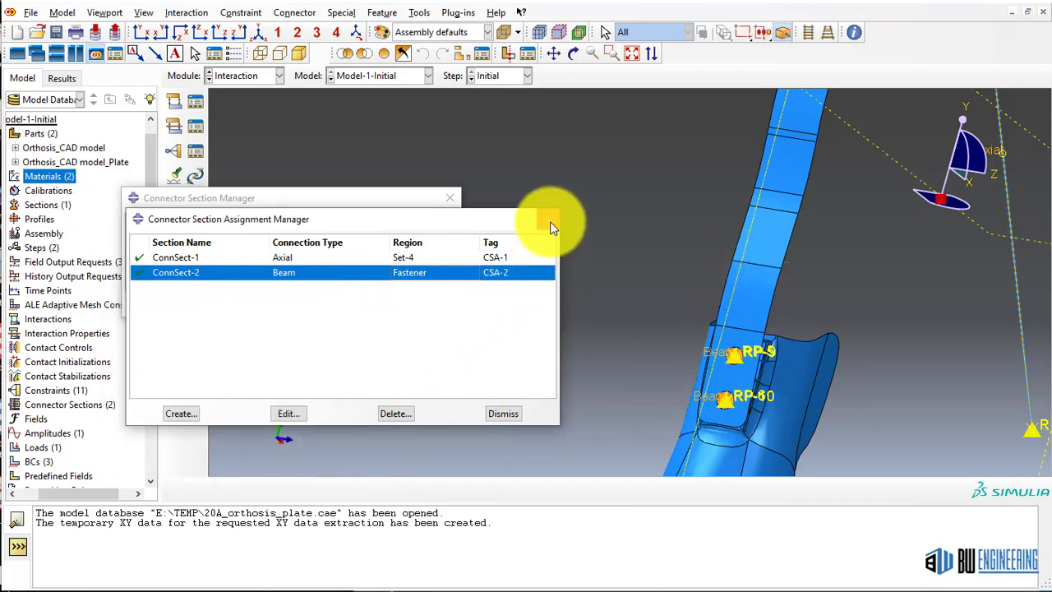
pyautogui.click(548, 220)
pyautogui.scroll(3, 897, 284)
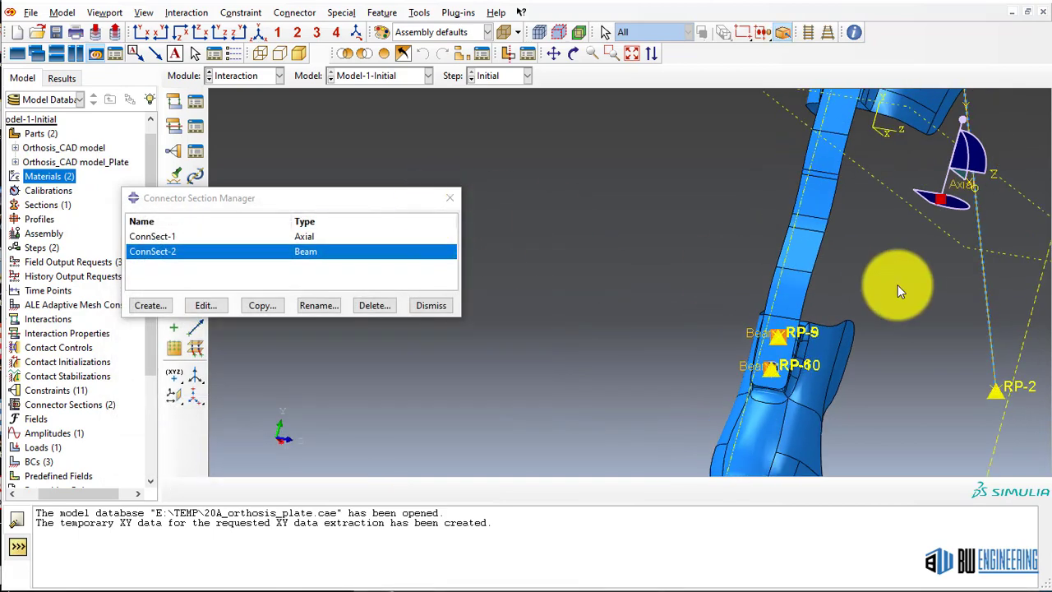
pyautogui.keyDown('ctrl'); pyautogui.keyDown('alt'); pyautogui.moveTo(953, 190); pyautogui.dragTo(604, 425, button='middle'); pyautogui.keyUp('alt'); pyautogui.keyUp('ctrl')
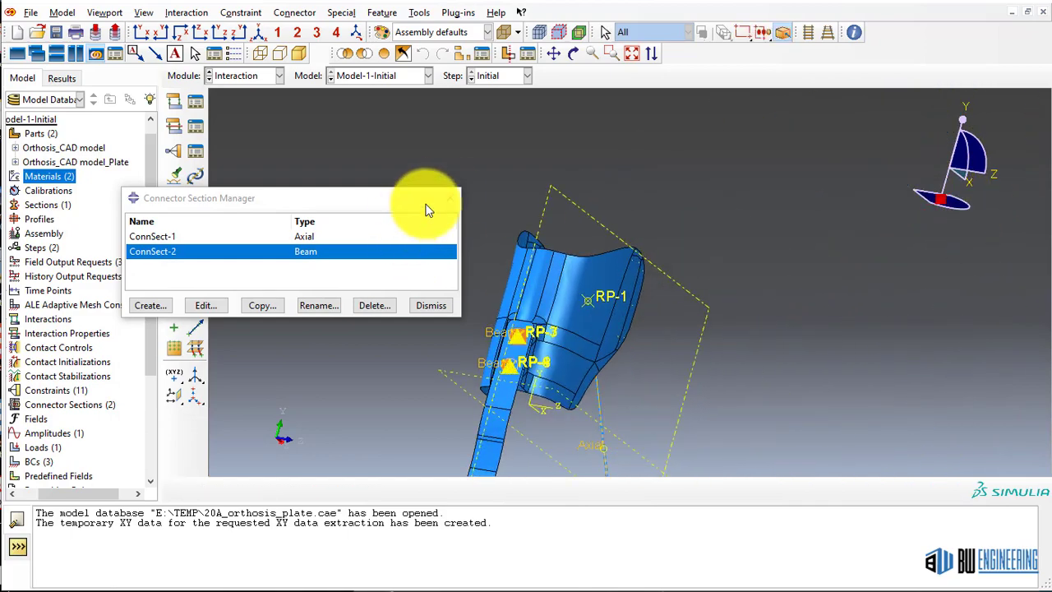
pyautogui.click(449, 198)
# - Try adding a connector wire feature between RP-1 and RP-2, and discard it
pyautogui.scroll(3, 626, 345)
pyautogui.keyDown('ctrl'); pyautogui.keyDown('alt'); pyautogui.moveTo(705, 376); pyautogui.dragTo(677, 177); pyautogui.keyUp('alt'); pyautogui.keyUp('ctrl')
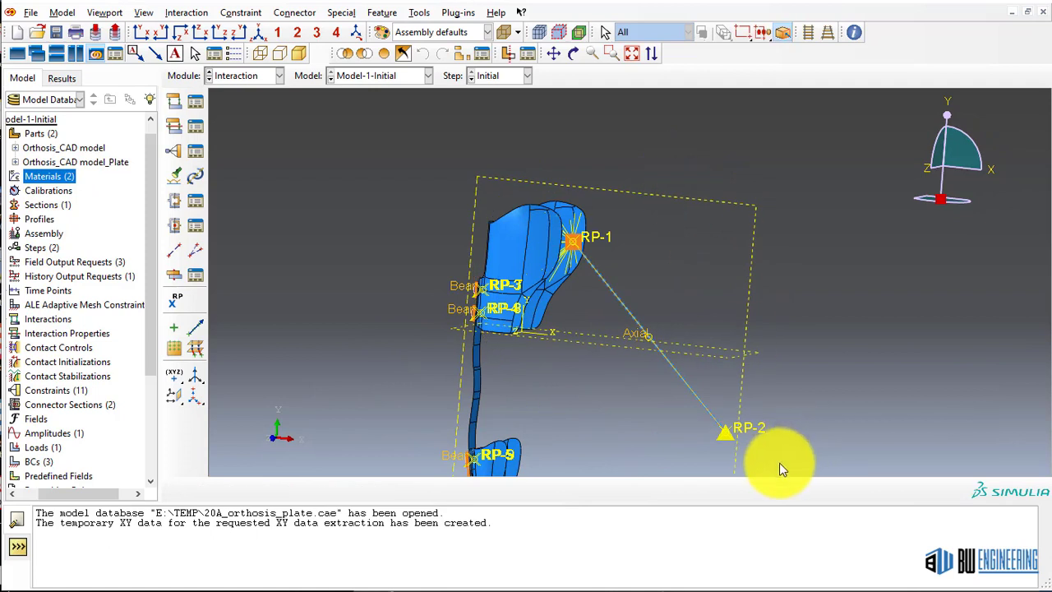
pyautogui.click(242, 15)
pyautogui.moveTo(287, 18)
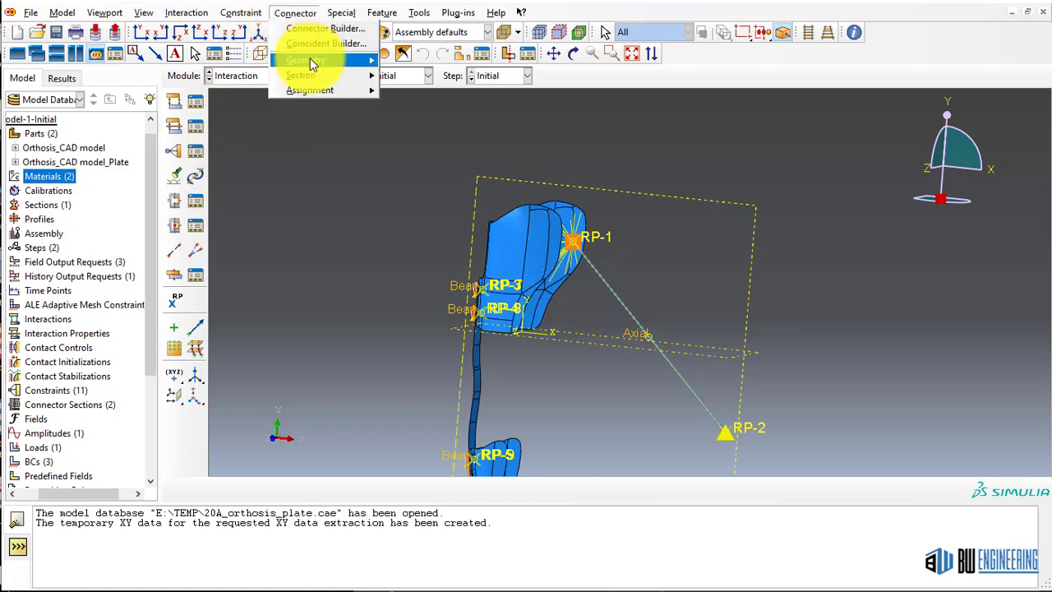
pyautogui.moveTo(305, 61)
pyautogui.click(393, 63)
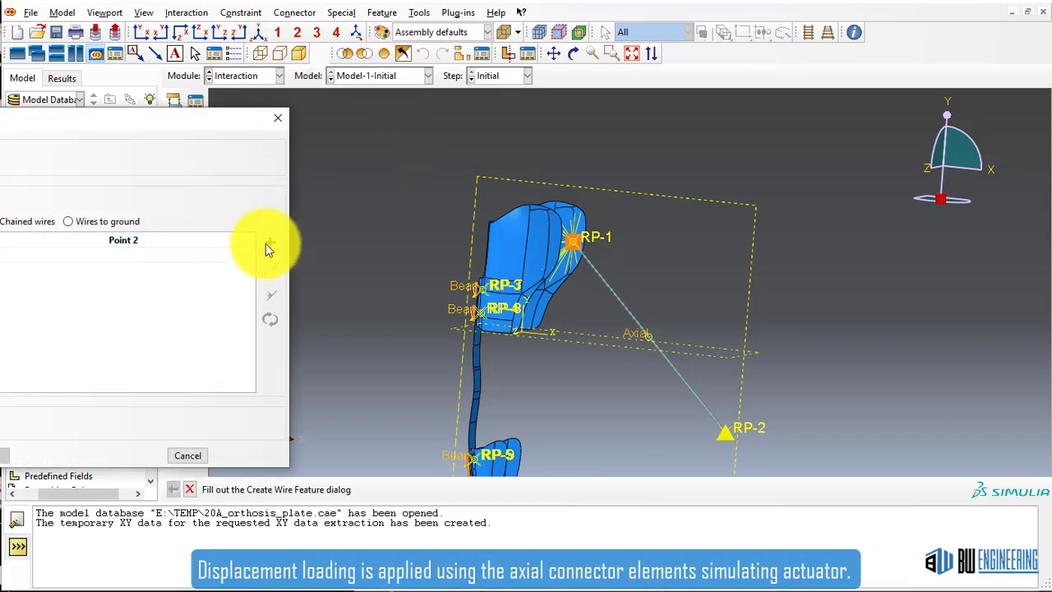
pyautogui.click(267, 246)
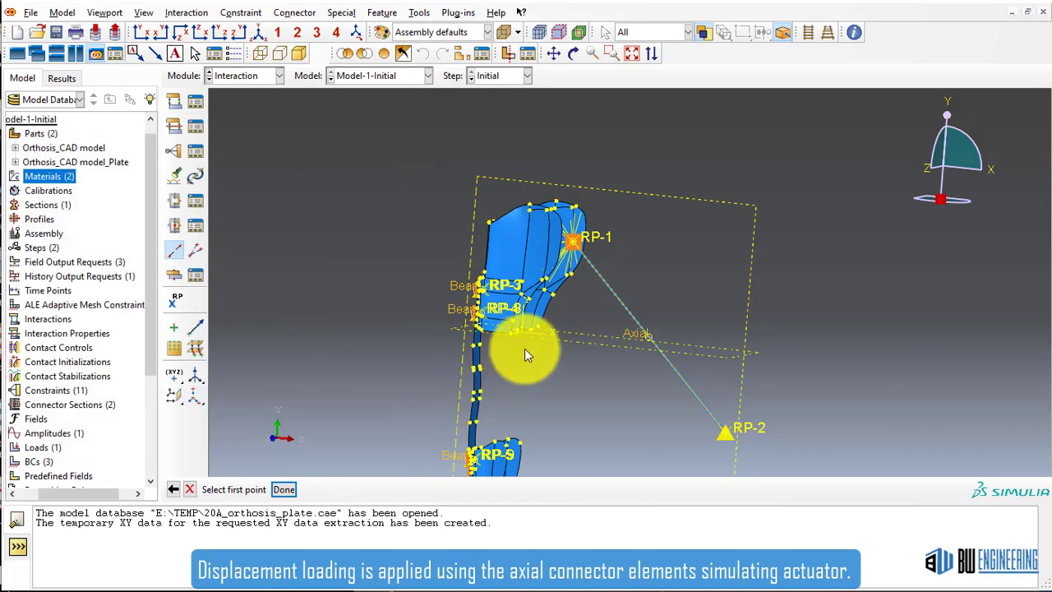
pyautogui.click(574, 240)
pyautogui.click(747, 429)
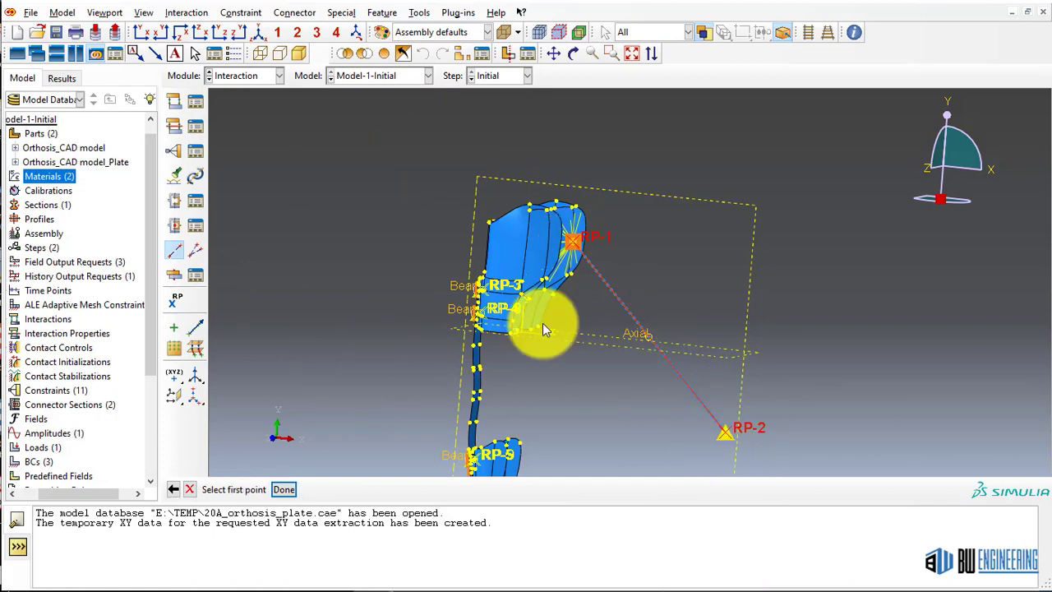
pyautogui.rightClick(357, 361)
pyautogui.click(397, 477)
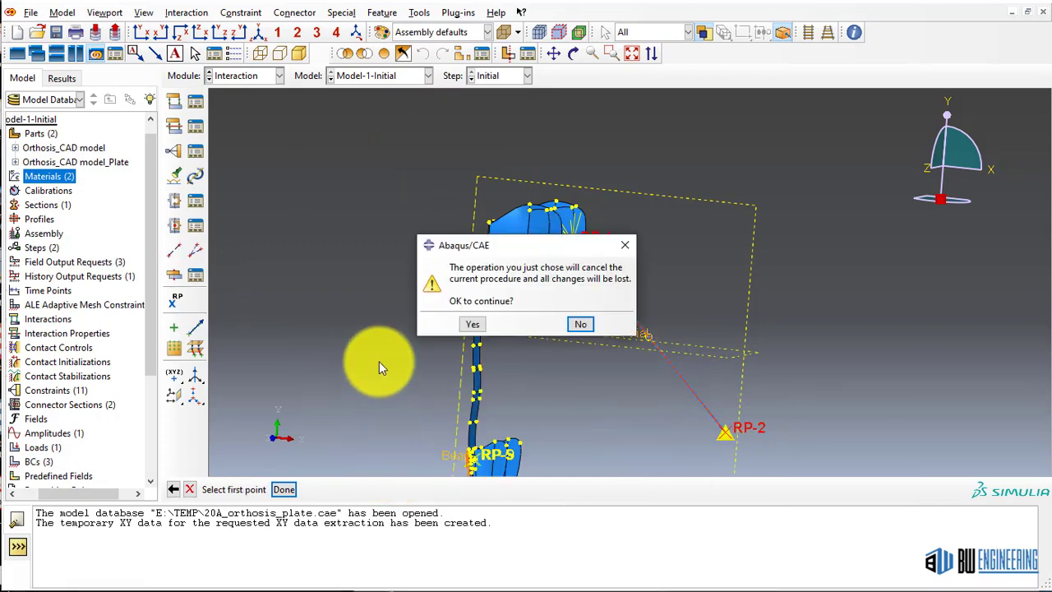
pyautogui.click(471, 323)
# - Open the ConnSect-1 connector section and examine its property type options, keeping Axial as the translational type
pyautogui.click(340, 12)
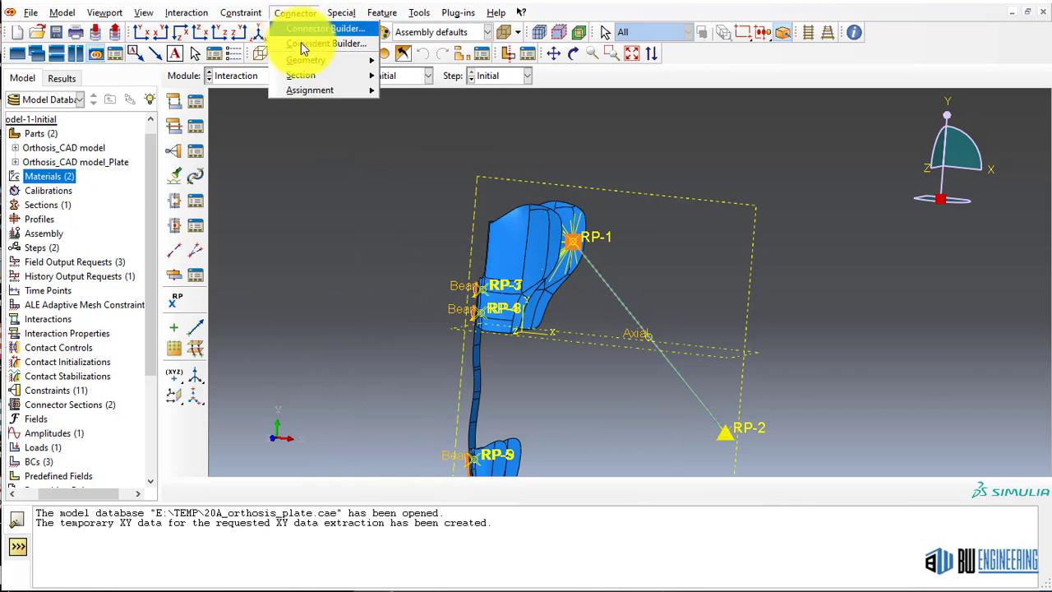
pyautogui.moveTo(309, 76)
pyautogui.click(403, 104)
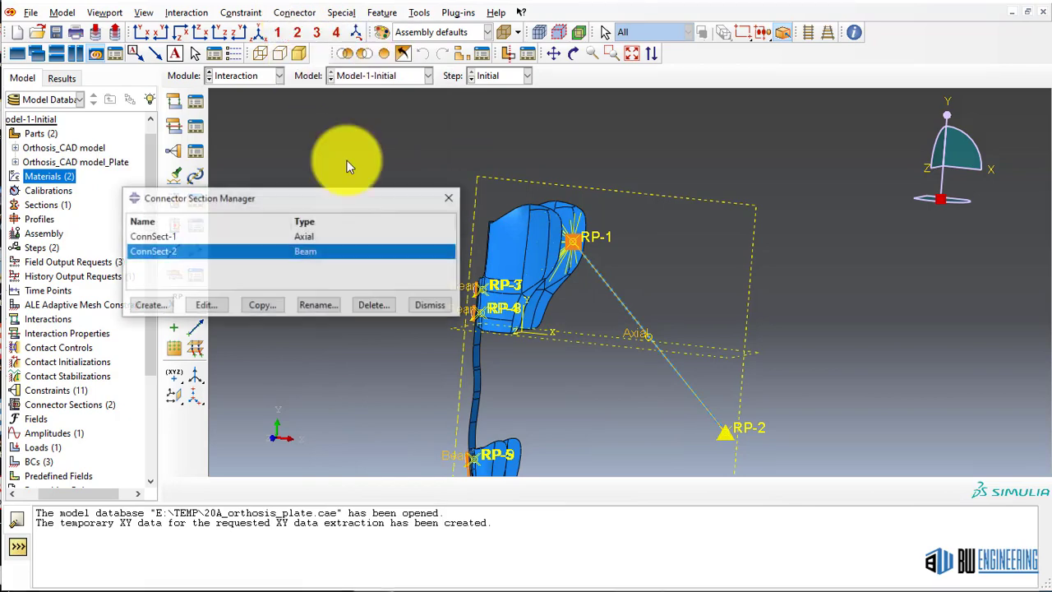
pyautogui.doubleClick(289, 239)
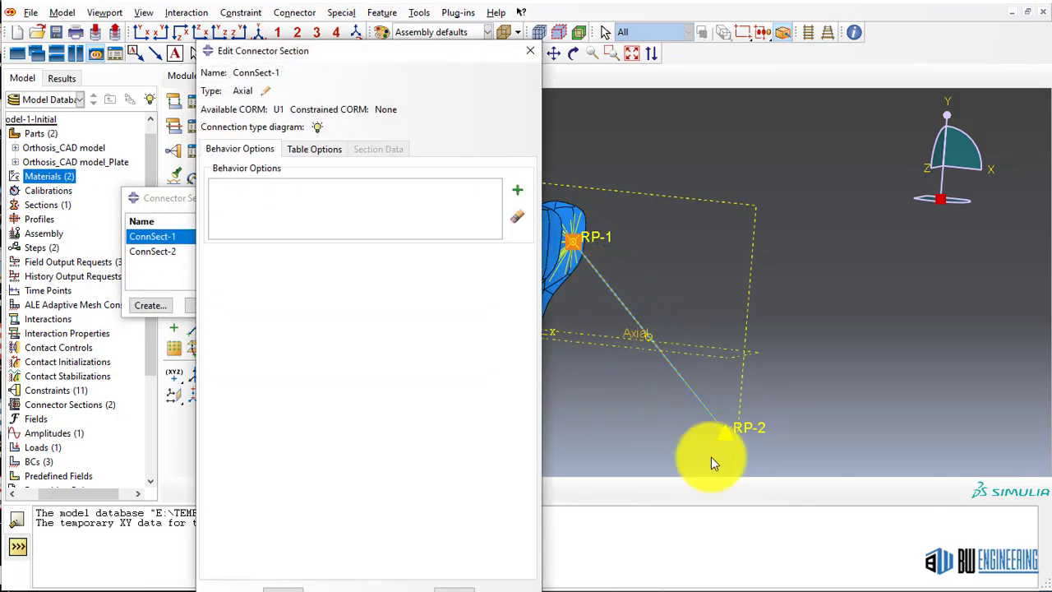
pyautogui.click(266, 90)
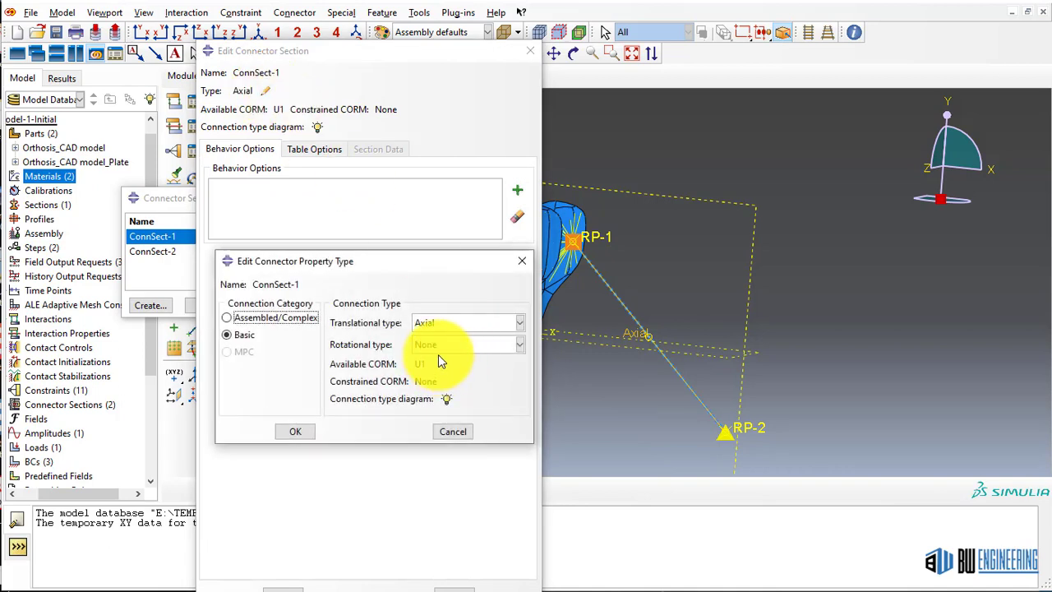
pyautogui.click(446, 322)
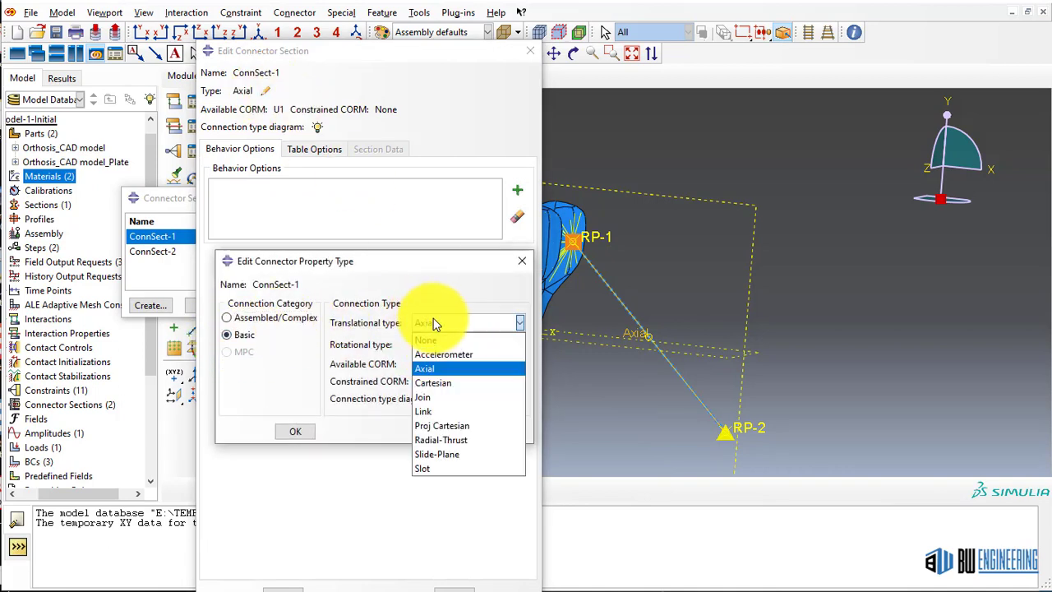
pyautogui.click(438, 369)
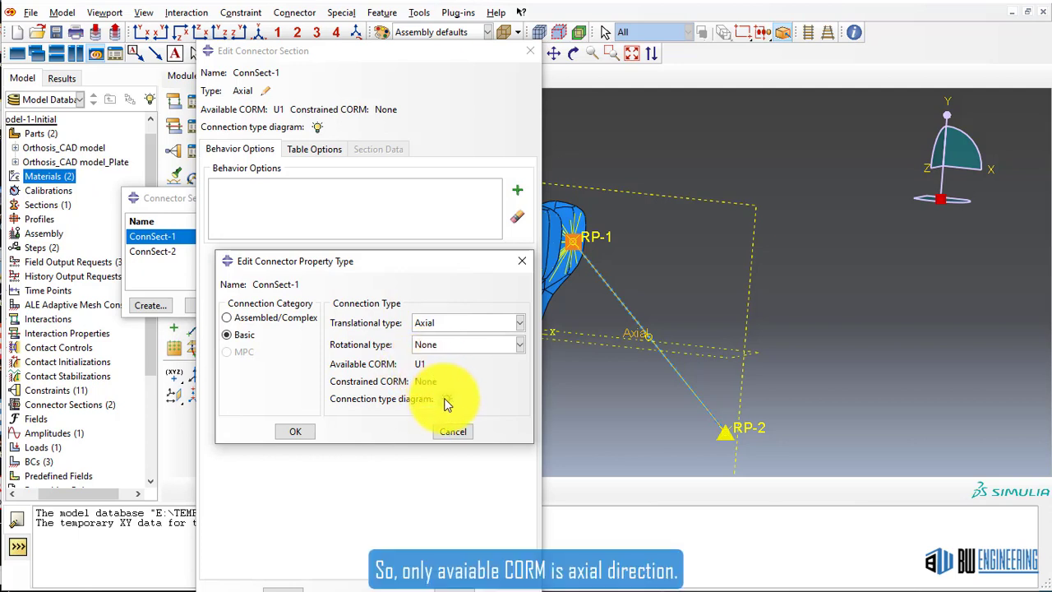
# - View the connection type diagram for the Axial type, and close the ConnSect-1 section without changes
pyautogui.click(446, 401)
pyautogui.moveTo(2, 205); pyautogui.dragTo(517, 208)
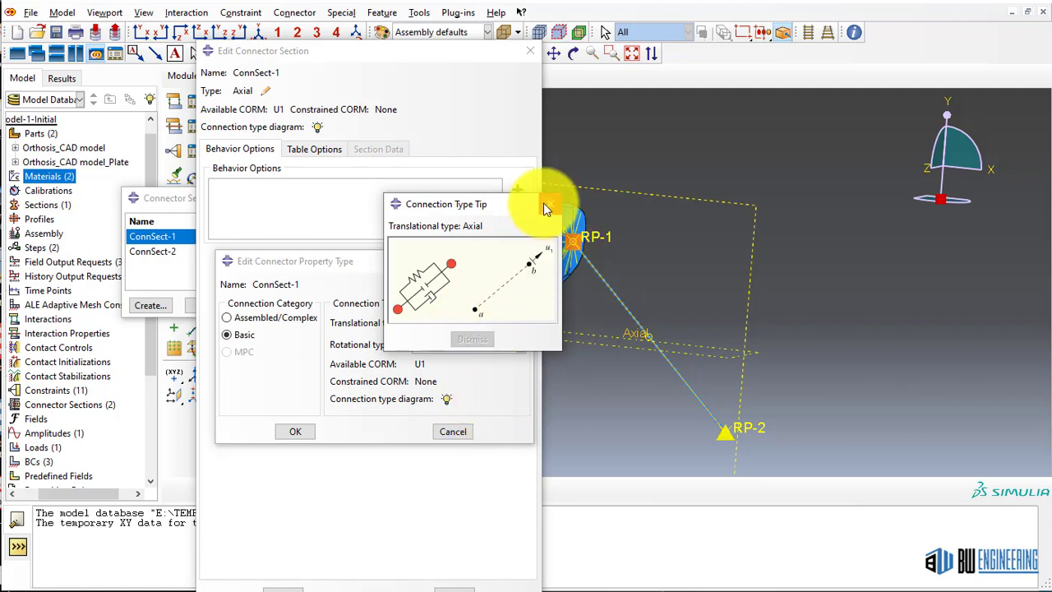
pyautogui.moveTo(469, 214); pyautogui.dragTo(438, 269)
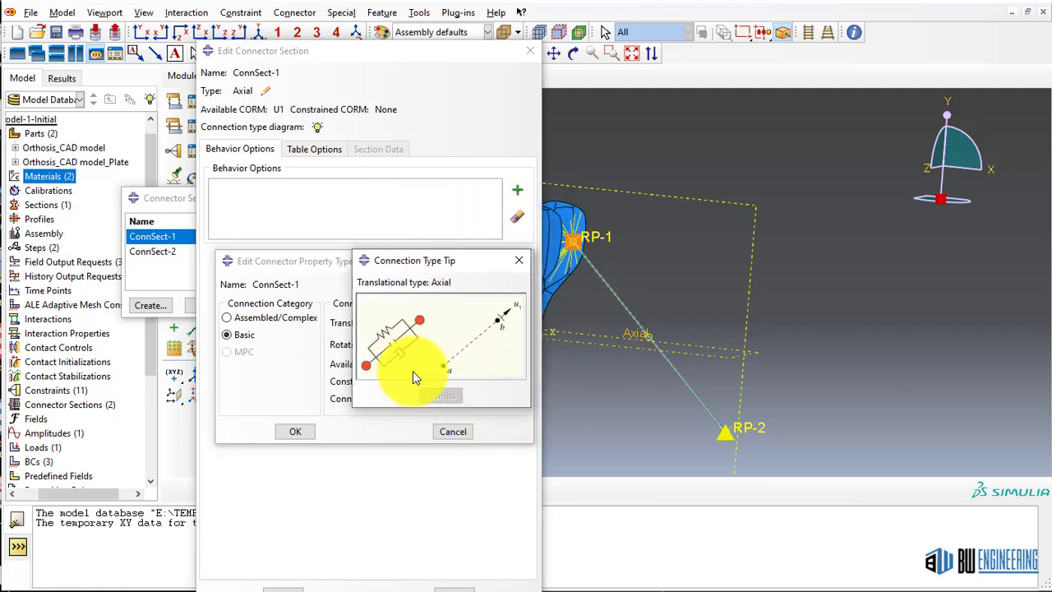
pyautogui.click(452, 432)
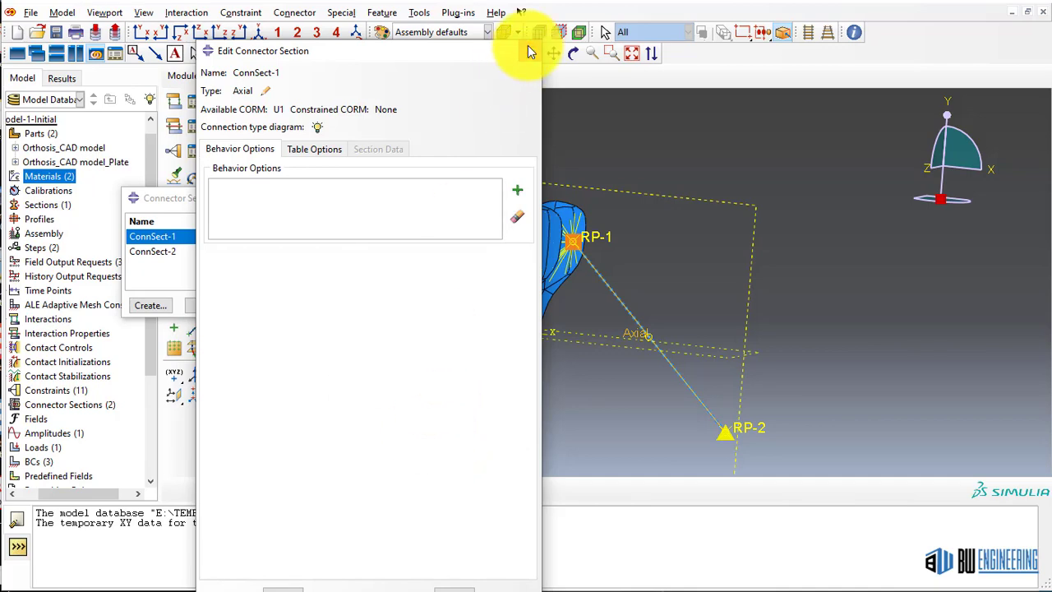
pyautogui.click(529, 50)
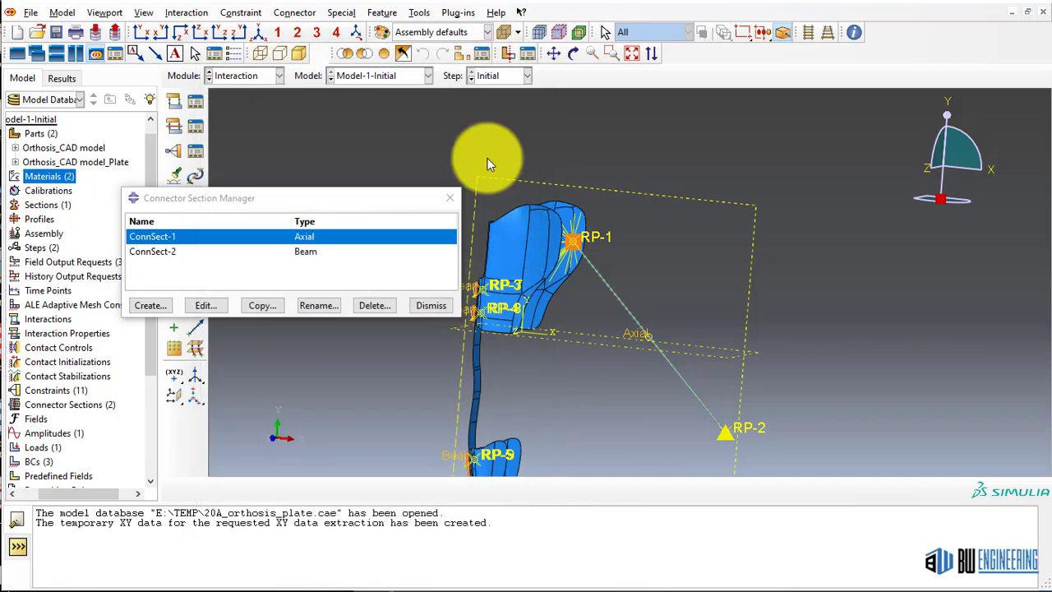
# - Review the ConnSect-1 axial section assignment to Set-4 between RP-1 and RP-2, and close it and the assignment manager
pyautogui.click(294, 13)
pyautogui.moveTo(309, 87)
pyautogui.click(412, 93)
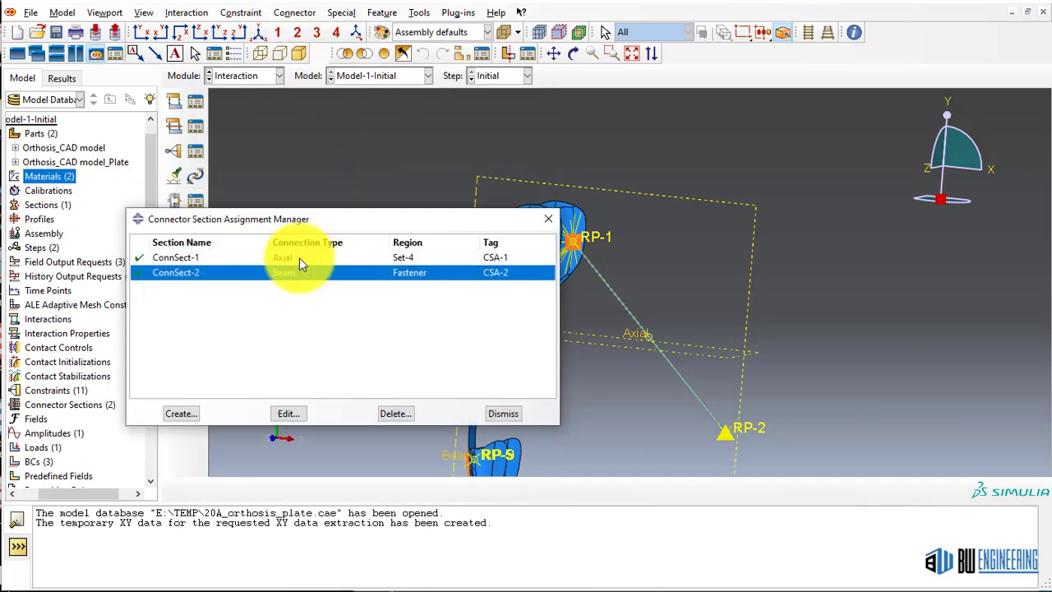
pyautogui.doubleClick(300, 257)
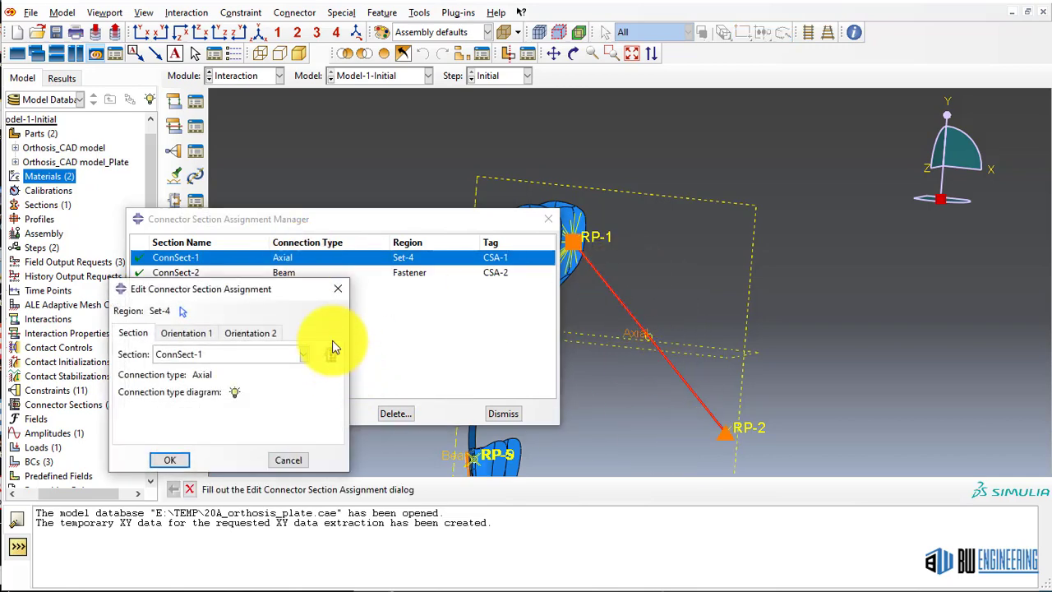
pyautogui.click(338, 288)
pyautogui.click(548, 223)
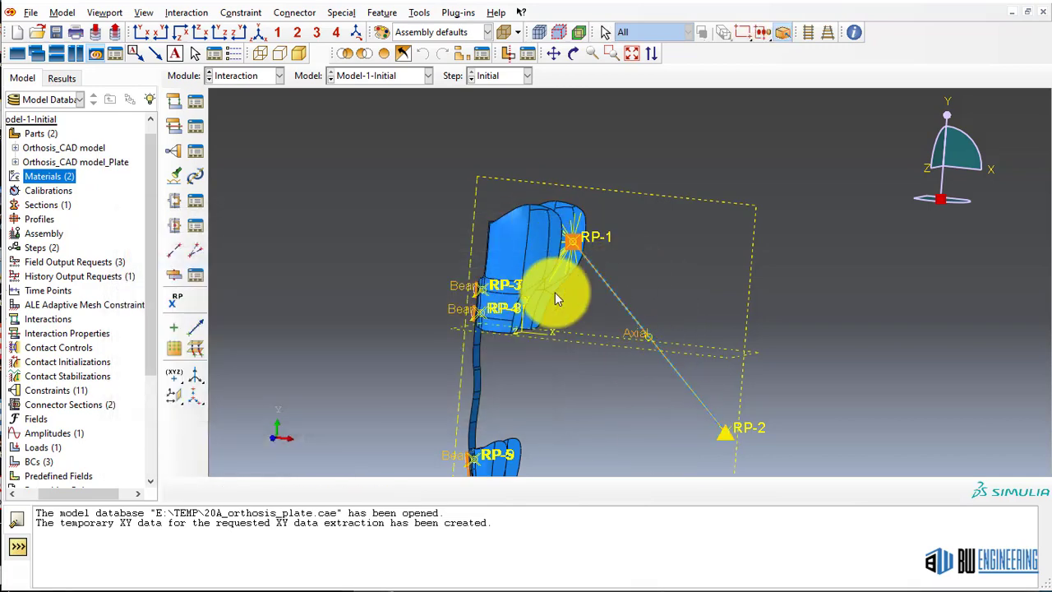
pyautogui.scroll(2, 557, 329)
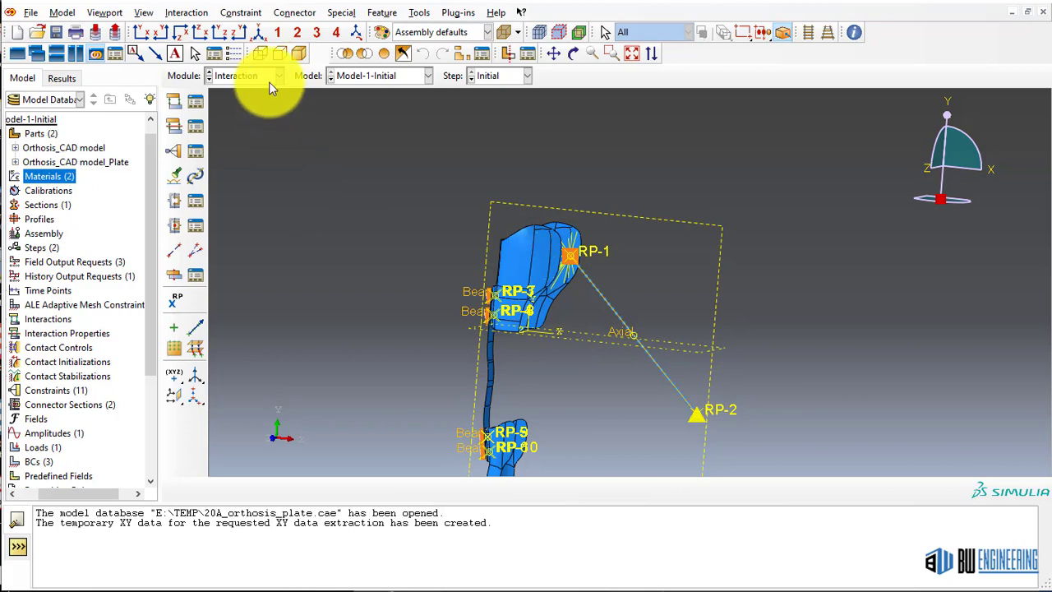
# - Open the set manager, highlight the geometry of the third set on the assembly, and close the manager without changes
pyautogui.keyDown('ctrl'); pyautogui.keyDown('alt'); pyautogui.moveTo(590, 305); pyautogui.dragTo(553, 364); pyautogui.keyUp('alt'); pyautogui.keyUp('ctrl')
pyautogui.scroll(2, 553, 364)
pyautogui.keyDown('ctrl'); pyautogui.keyDown('alt'); pyautogui.moveTo(528, 323); pyautogui.dragTo(481, 253, button='middle'); pyautogui.keyUp('alt'); pyautogui.keyUp('ctrl')
pyautogui.click(420, 13)
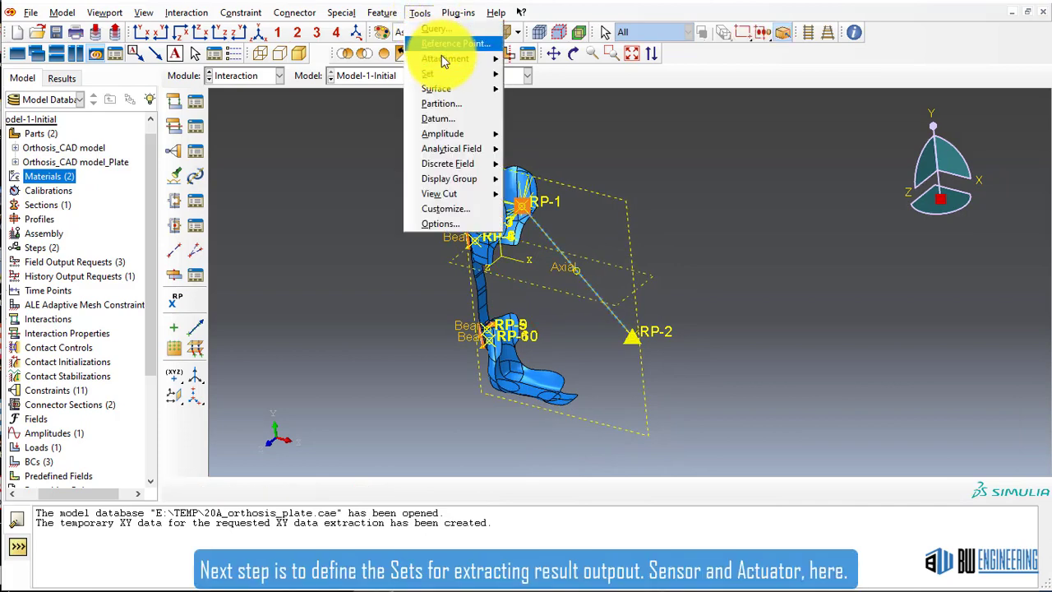
pyautogui.click(517, 73)
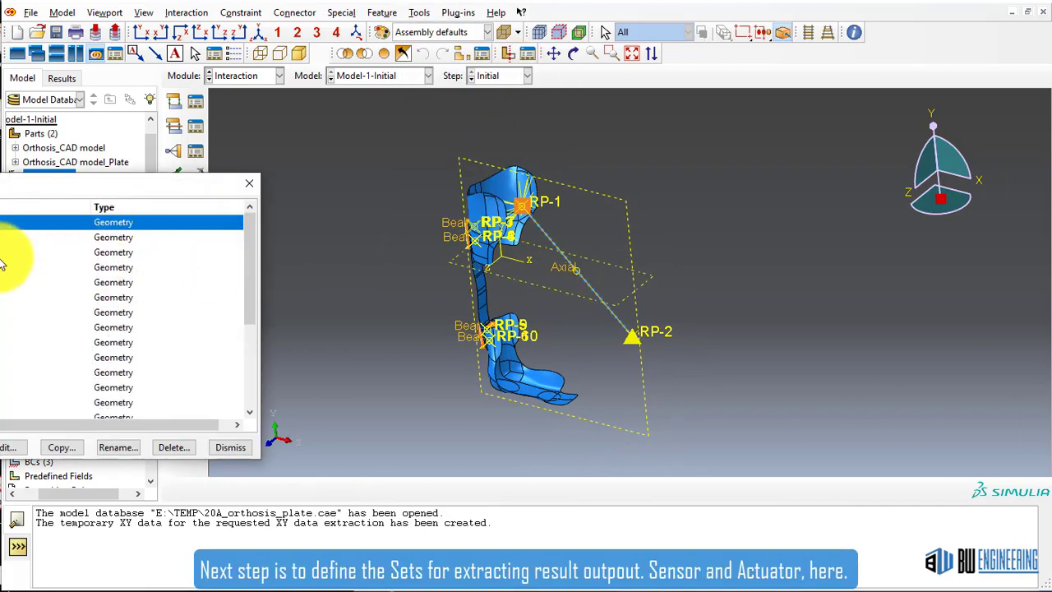
pyautogui.doubleClick(3, 252)
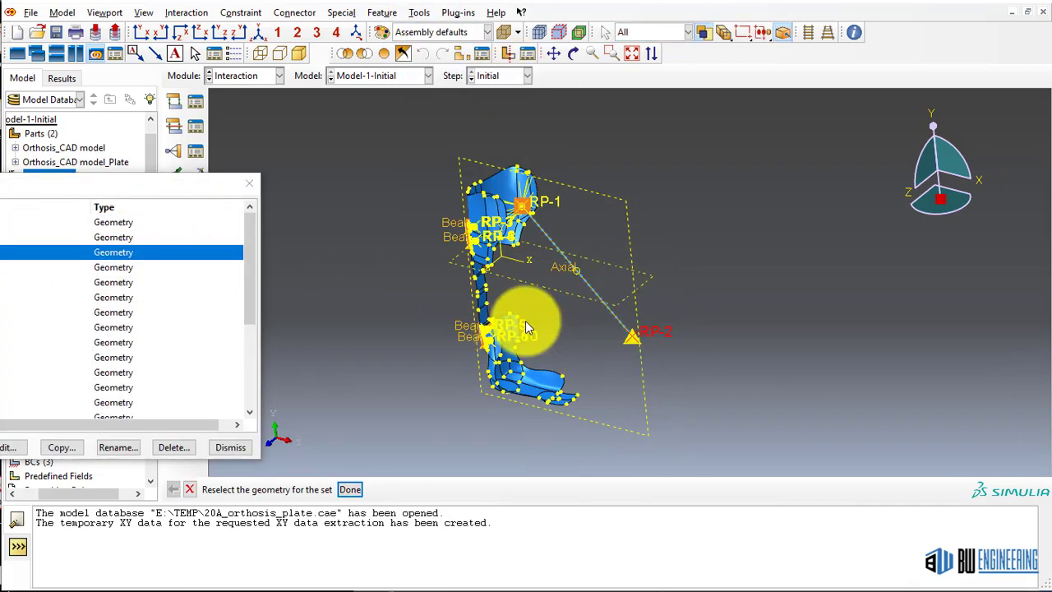
pyautogui.click(134, 222)
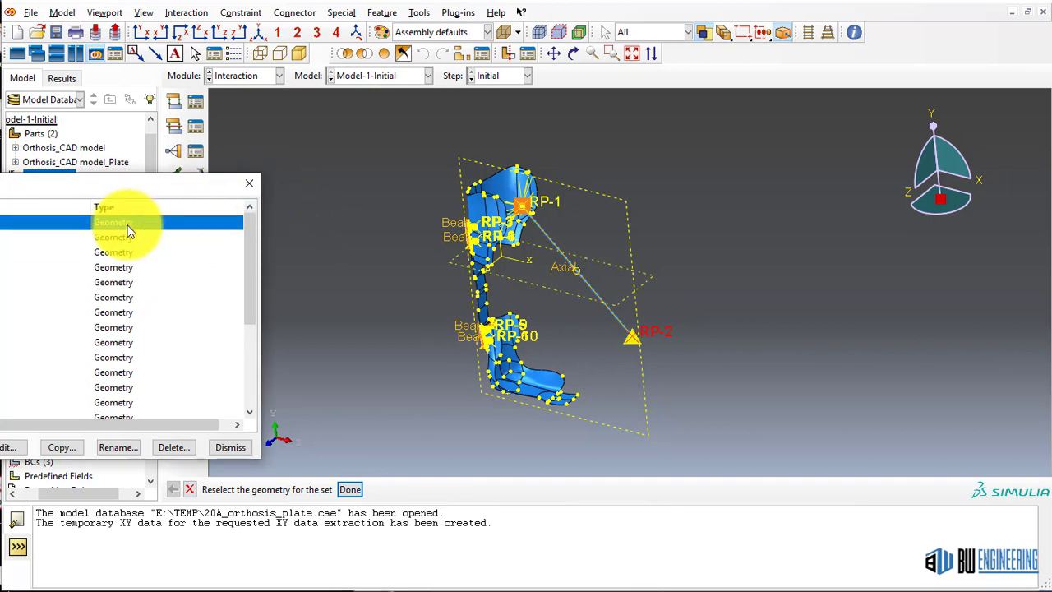
pyautogui.click(249, 183)
# - Switch to the Step module and review the F-Output-2 field output request for the Sensor set without changing it
pyautogui.click(280, 81)
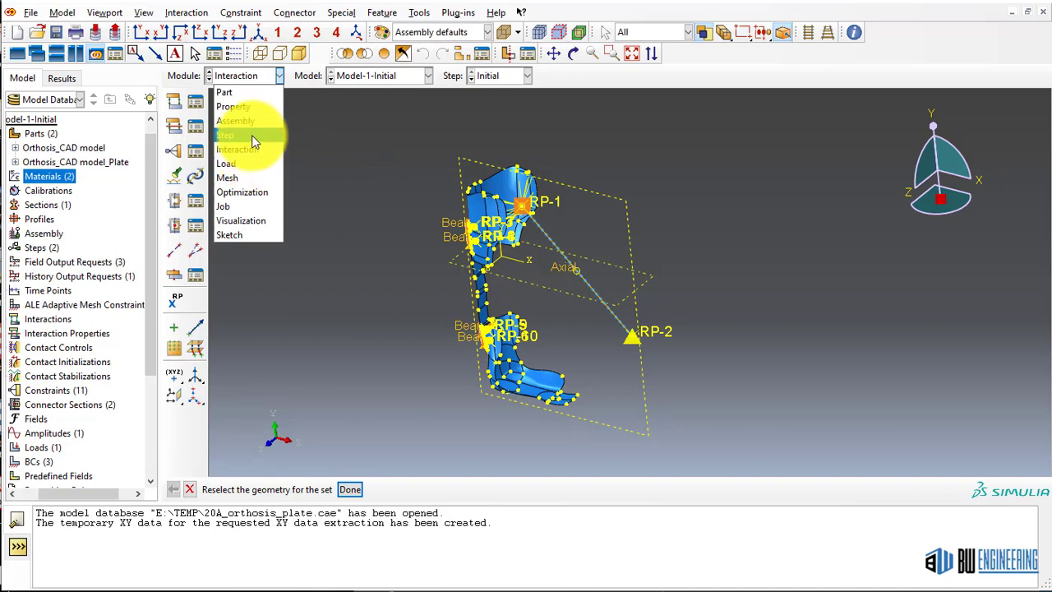
pyautogui.click(251, 135)
pyautogui.click(204, 16)
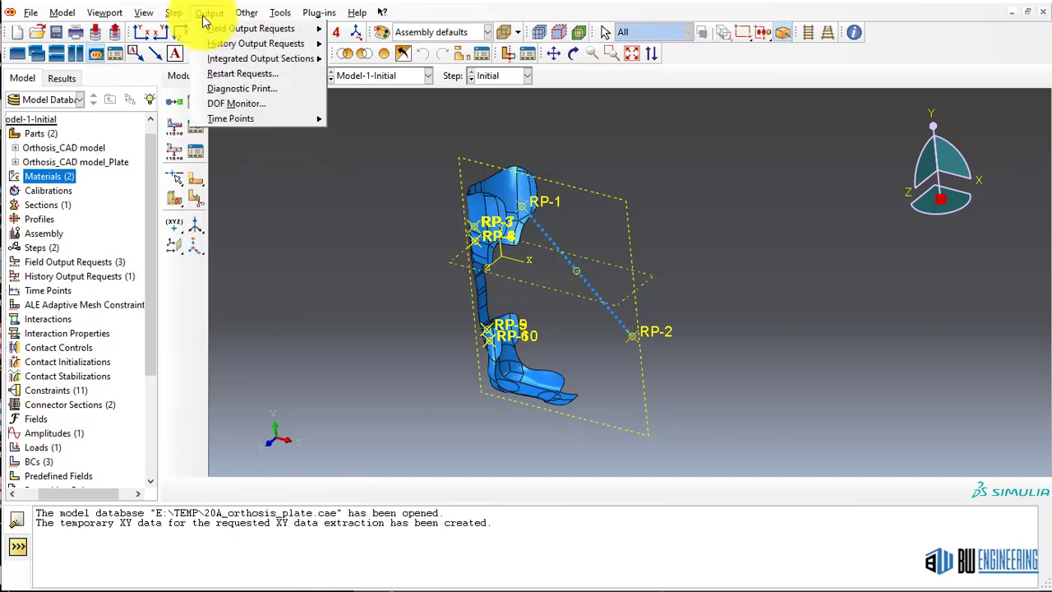
pyautogui.moveTo(246, 28)
pyautogui.click(351, 29)
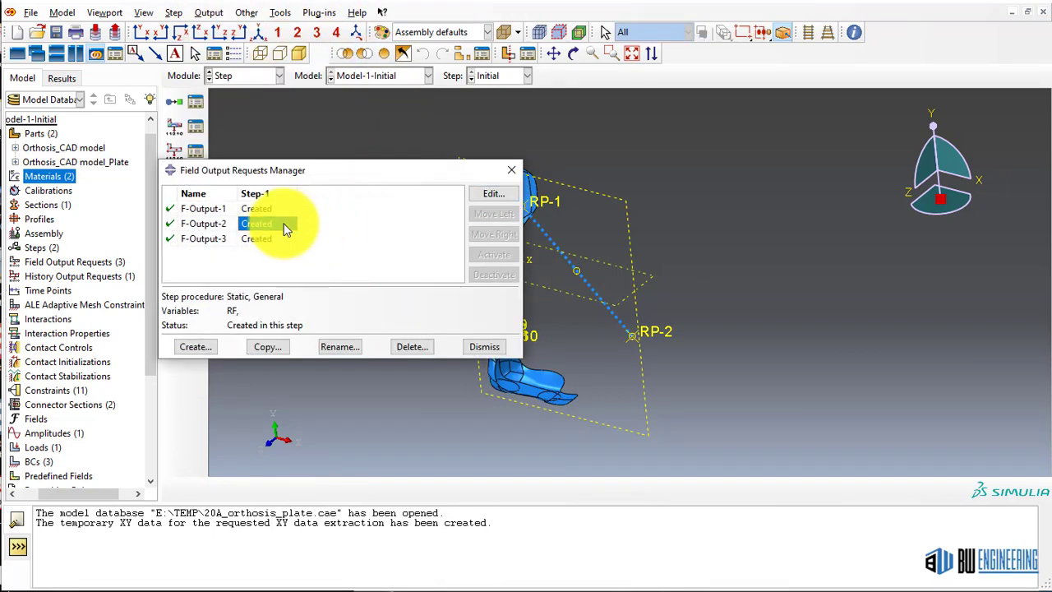
pyautogui.doubleClick(285, 229)
pyautogui.click(332, 142)
pyautogui.click(334, 143)
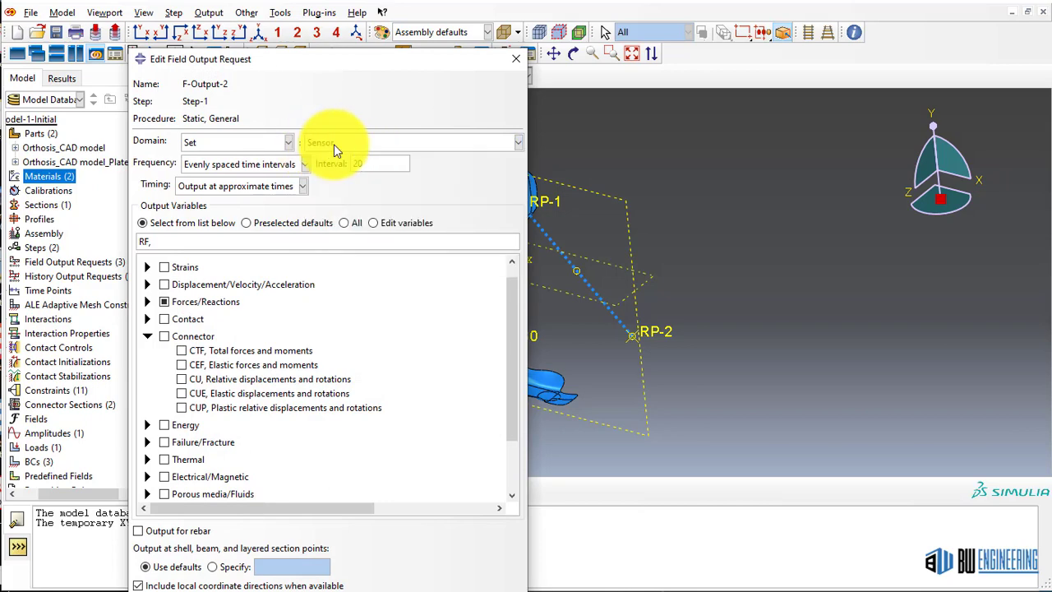
pyautogui.click(516, 60)
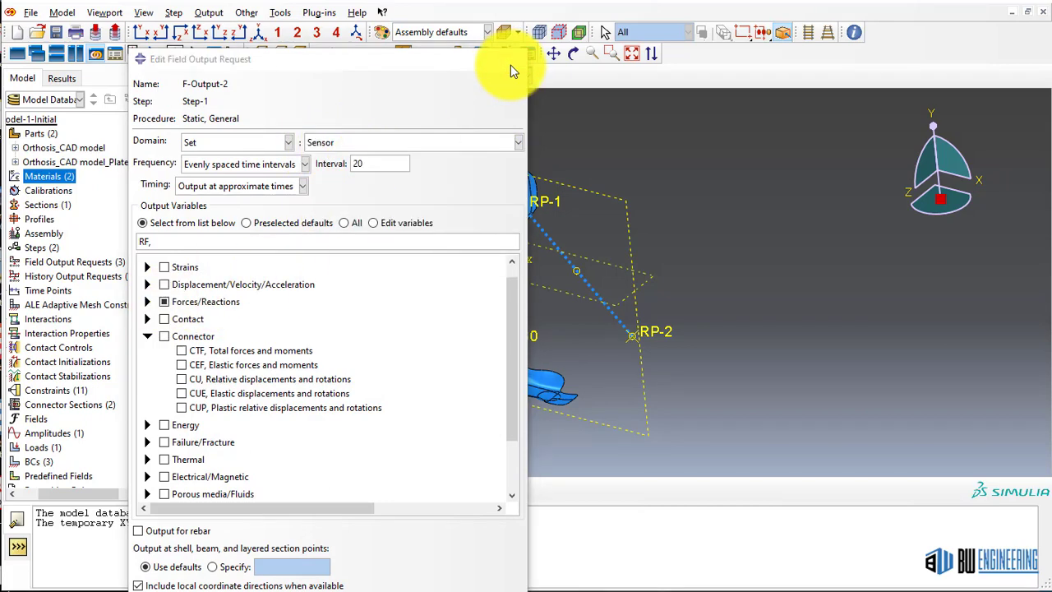
# - Review the F-Output-3 field output request for the Actuator set, and close it and the field output manager
pyautogui.doubleClick(283, 236)
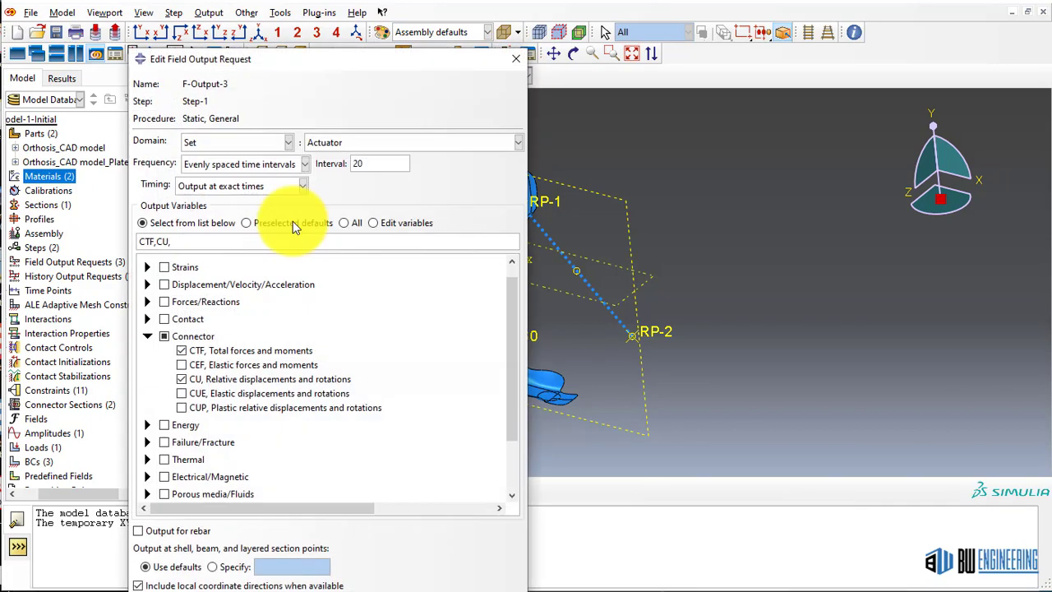
pyautogui.click(516, 60)
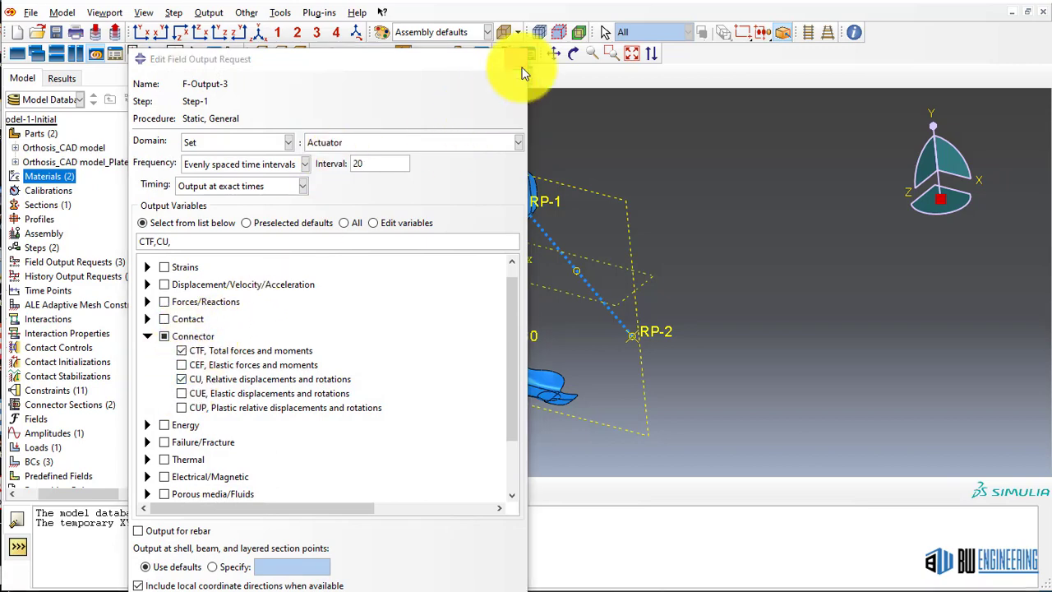
pyautogui.click(511, 167)
# - In the Load module, open boundary condition BC-1 and examine its constraint type and the Set-1 region on the foot sole
pyautogui.click(280, 75)
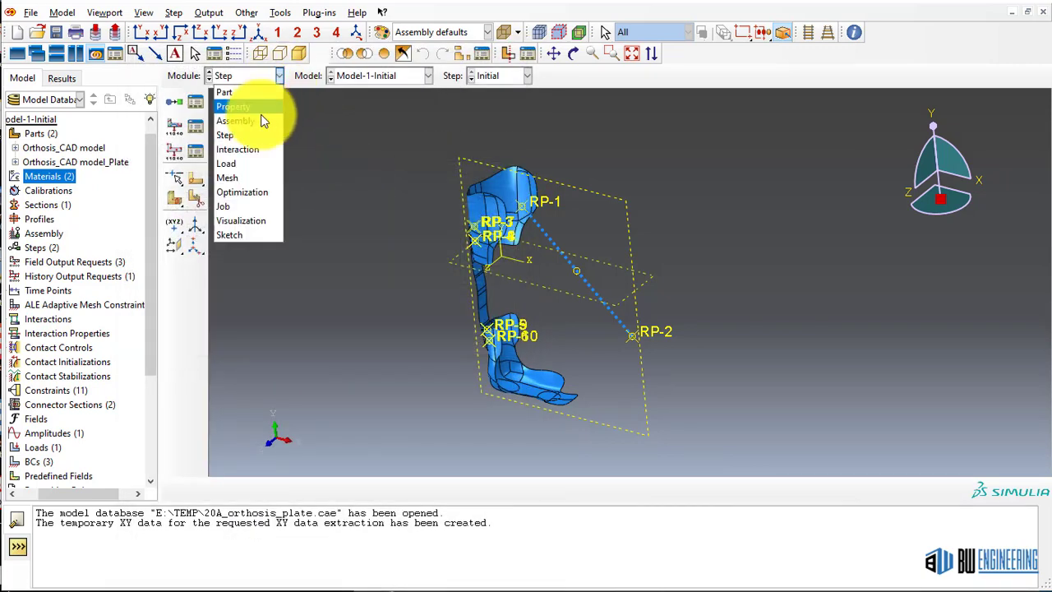
pyautogui.click(247, 163)
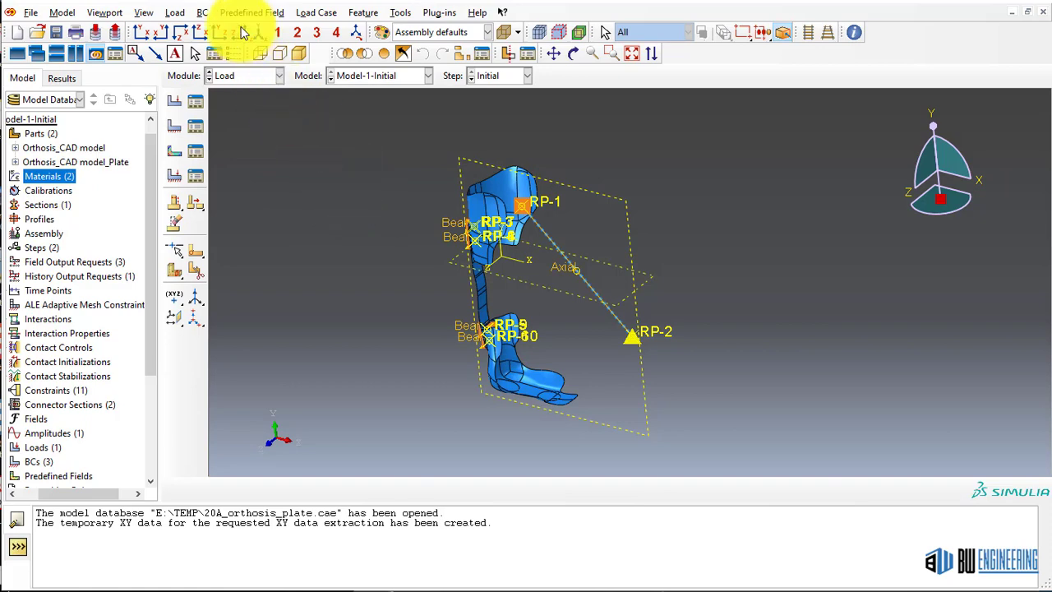
pyautogui.click(203, 13)
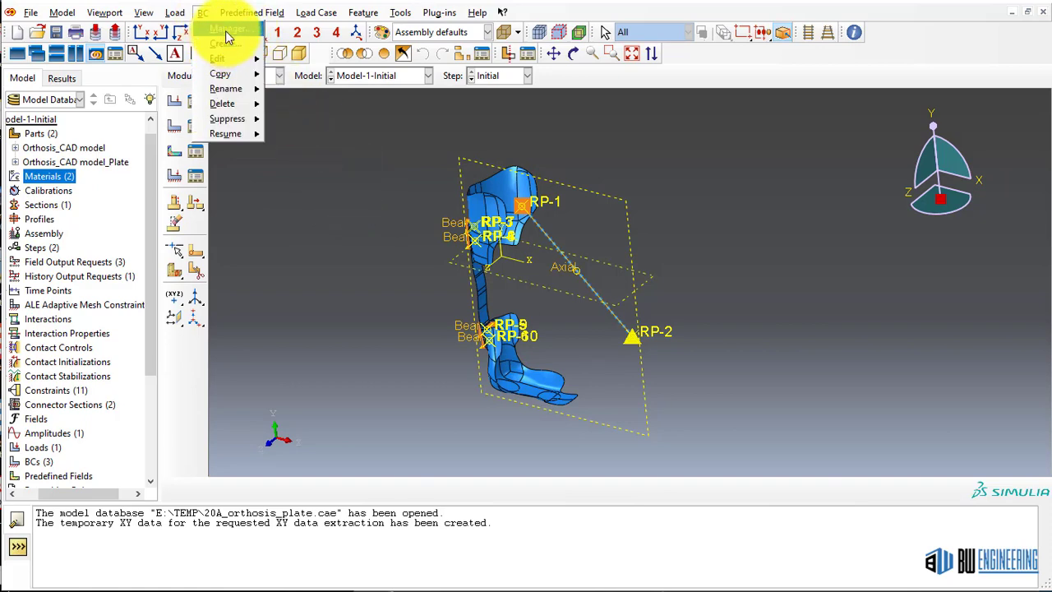
pyautogui.click(228, 36)
pyautogui.doubleClick(20, 218)
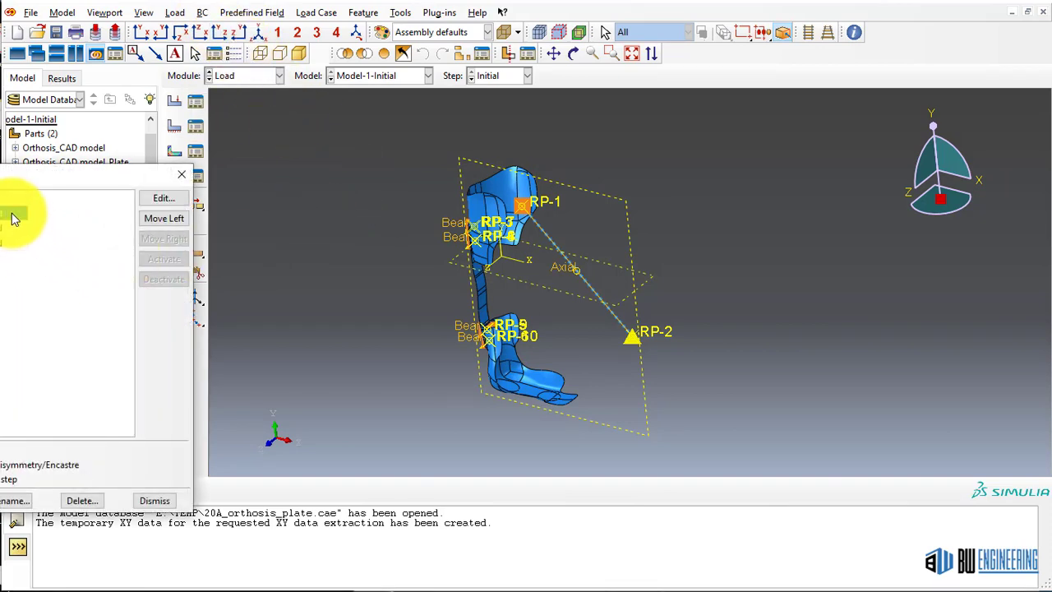
pyautogui.moveTo(129, 176); pyautogui.dragTo(351, 176)
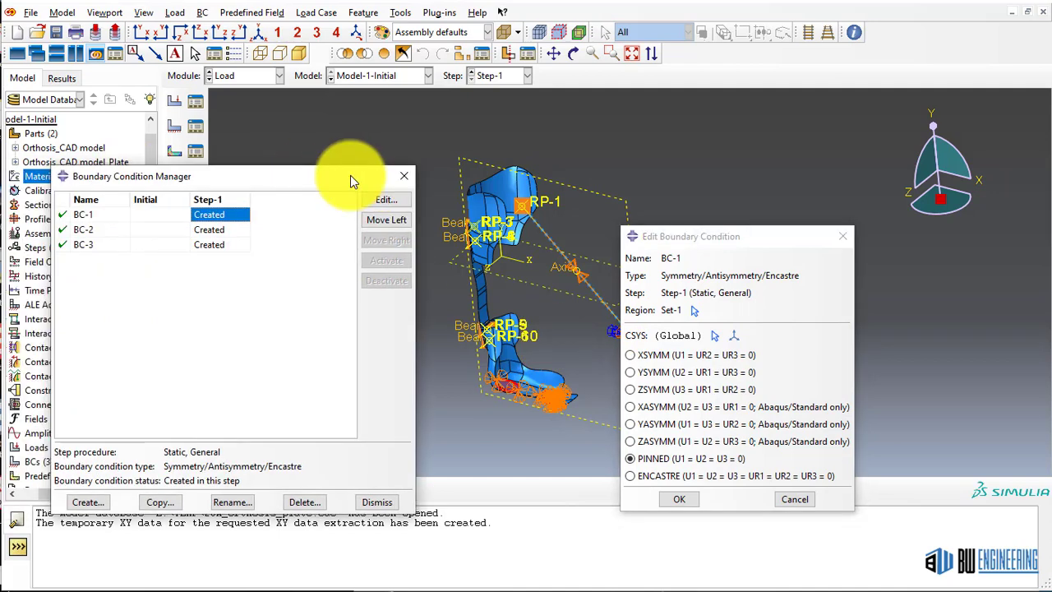
pyautogui.moveTo(729, 246); pyautogui.dragTo(886, 195)
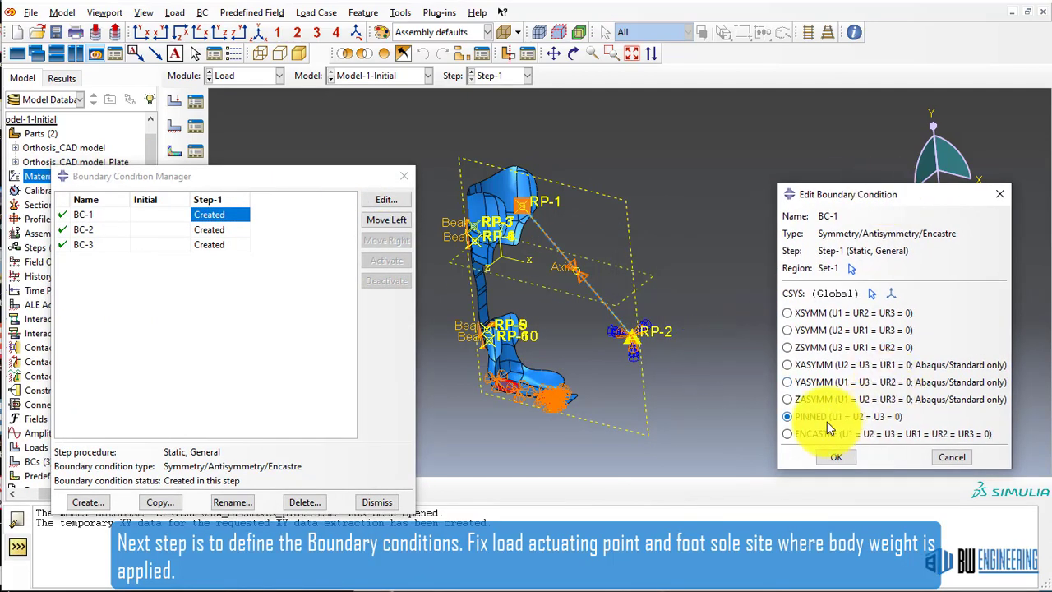
pyautogui.scroll(-3, 537, 403)
pyautogui.keyDown('ctrl'); pyautogui.keyDown('alt'); pyautogui.moveTo(595, 375); pyautogui.dragTo(552, 379); pyautogui.keyUp('alt'); pyautogui.keyUp('ctrl')
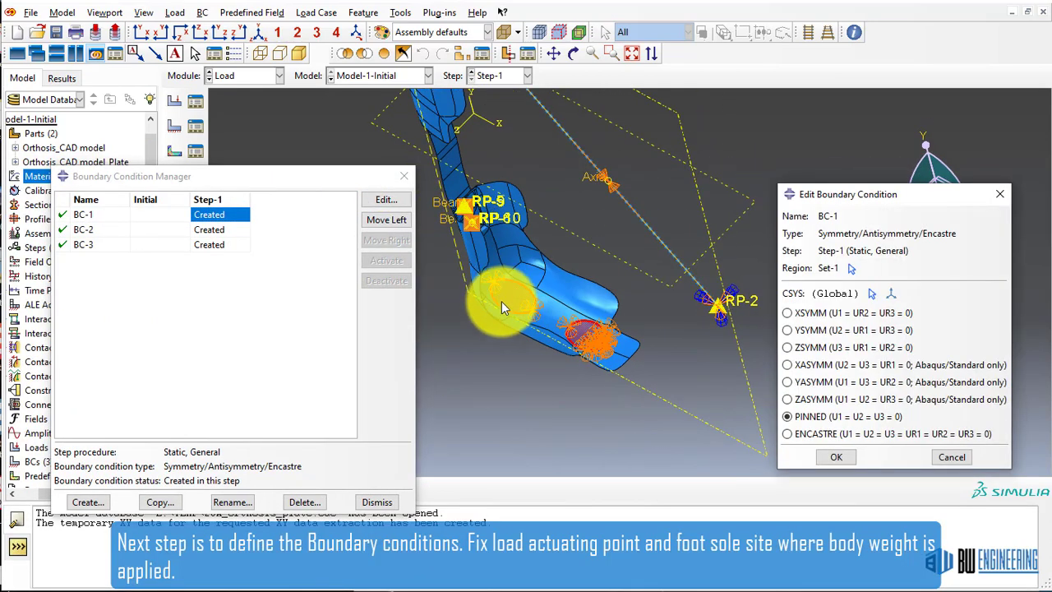
# - Review the U1 displacement and amplitude of connector boundary condition BC-2 on the actuator wire, and close it without changes
pyautogui.doubleClick(227, 230)
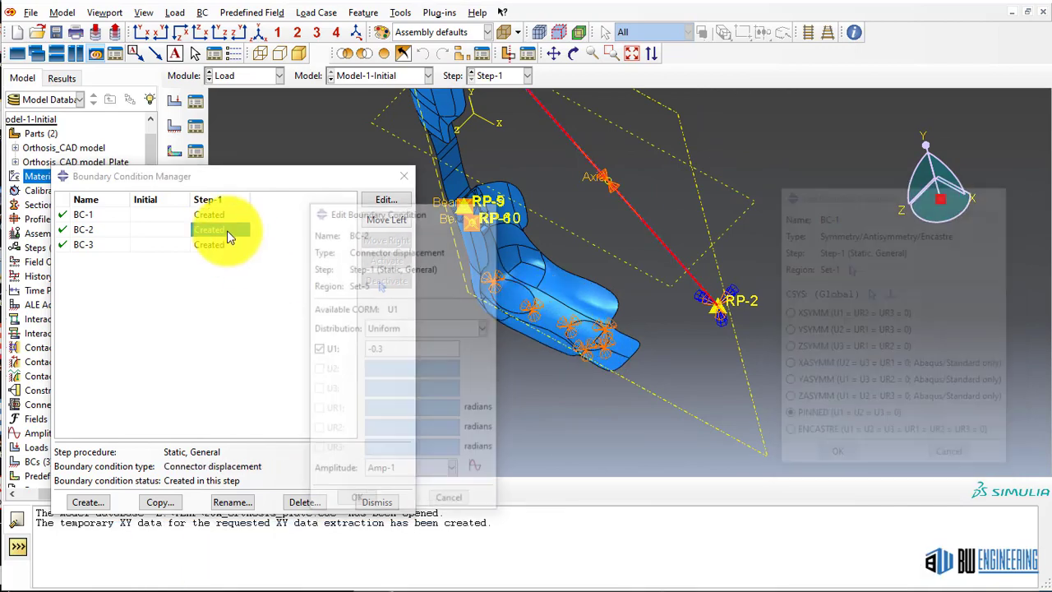
pyautogui.keyDown('ctrl'); pyautogui.keyDown('alt'); pyautogui.moveTo(690, 362); pyautogui.dragTo(606, 247); pyautogui.keyUp('alt'); pyautogui.keyUp('ctrl')
pyautogui.moveTo(400, 349); pyautogui.dragTo(354, 349)
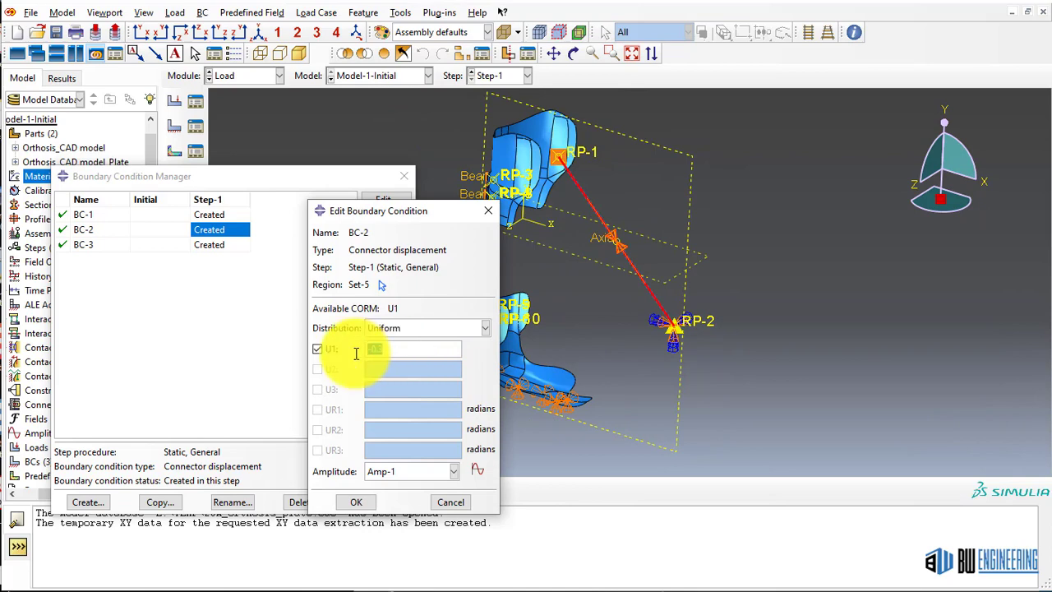
pyautogui.click(402, 470)
pyautogui.click(403, 502)
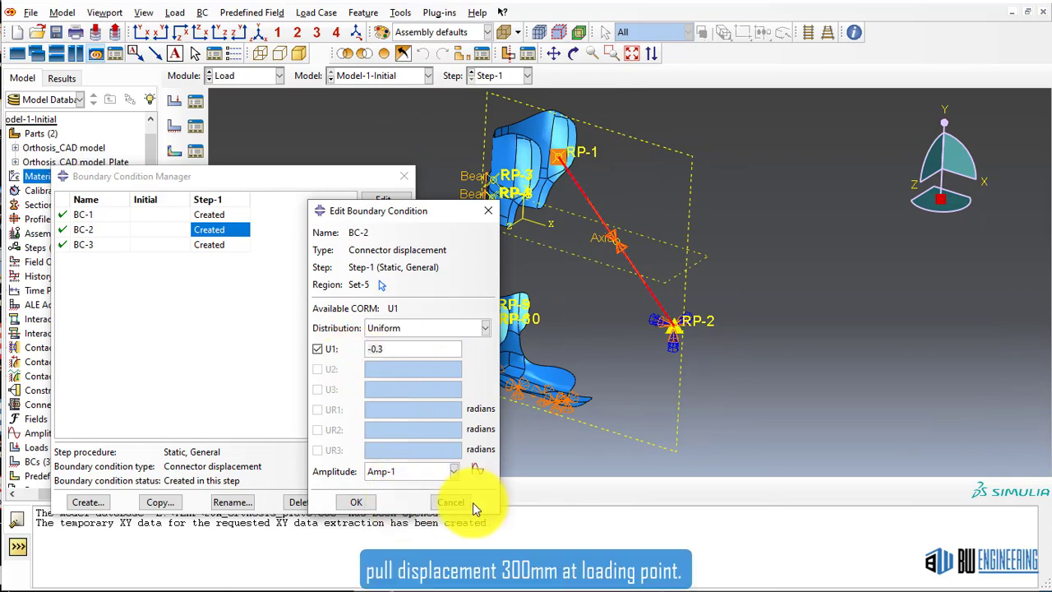
pyautogui.click(450, 502)
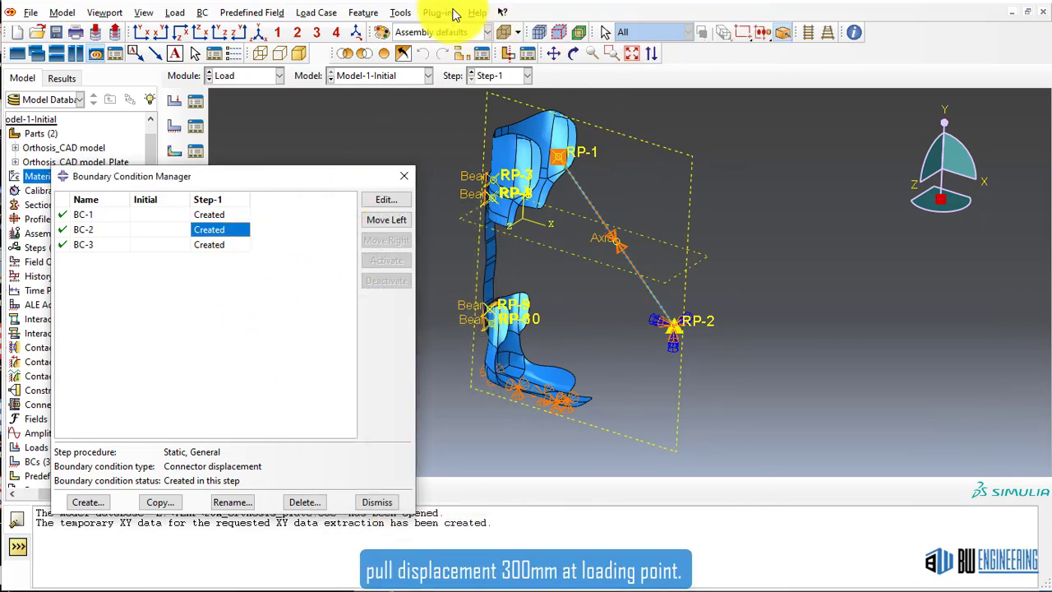
# - Plot the tabular amplitude Amp-1 with the Amplitude Plotter, examine the curve, and close the plot and plotter
pyautogui.click(402, 13)
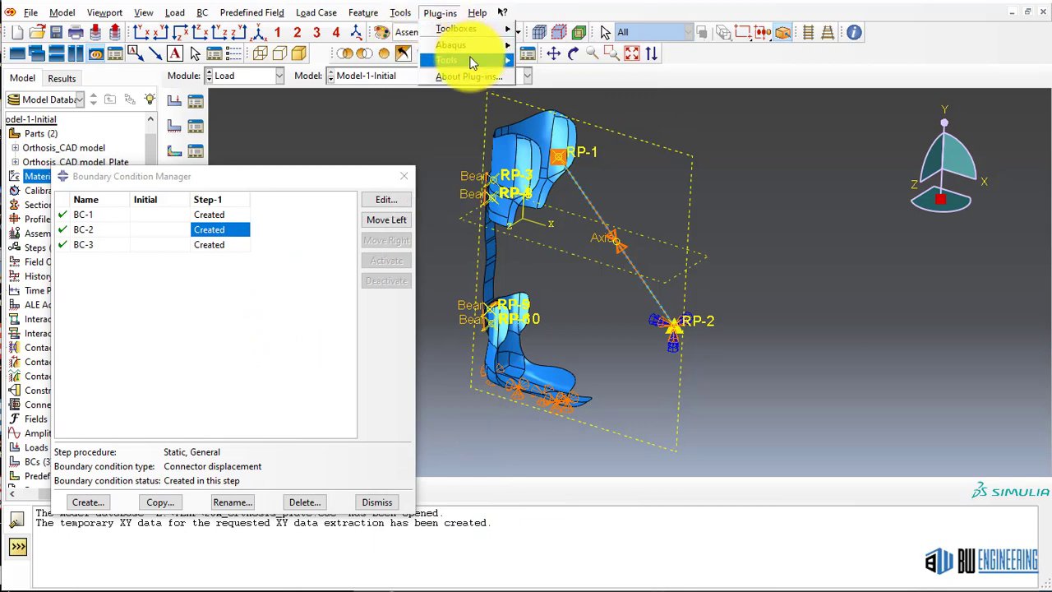
pyautogui.moveTo(473, 60)
pyautogui.click(554, 75)
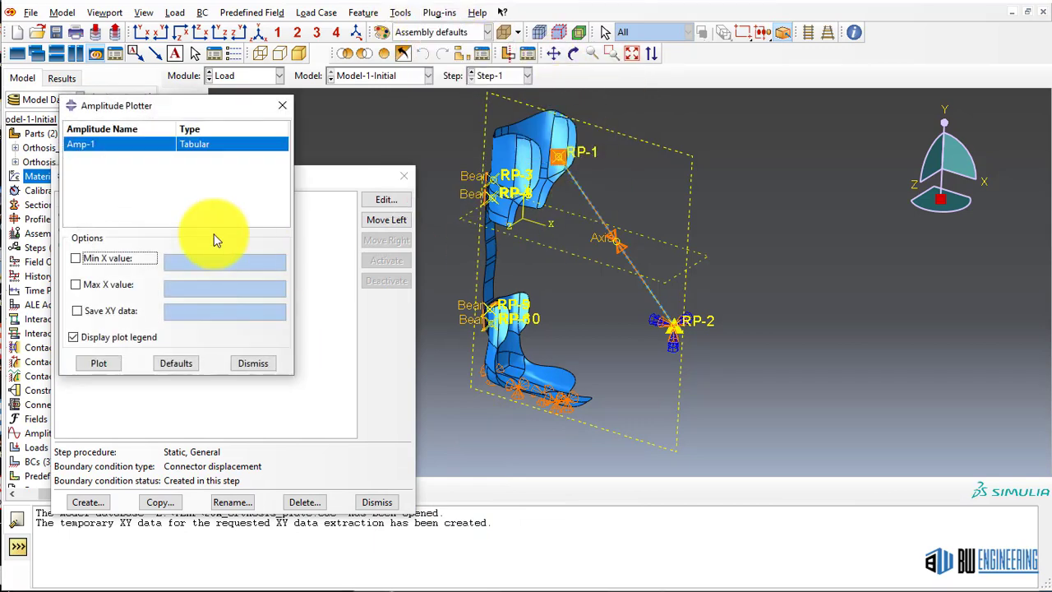
pyautogui.click(98, 362)
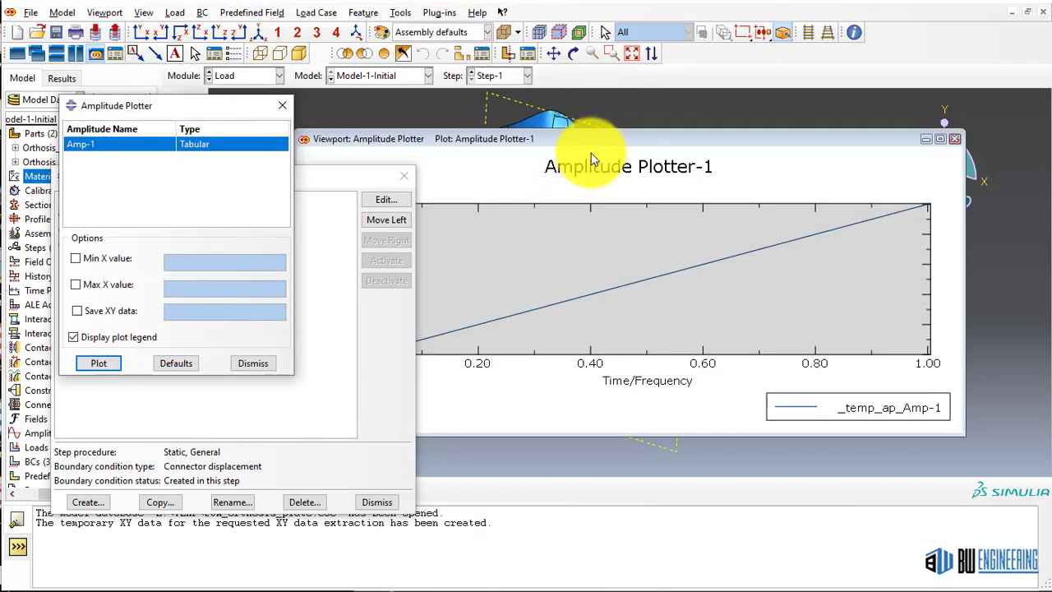
pyautogui.moveTo(615, 141); pyautogui.dragTo(714, 125)
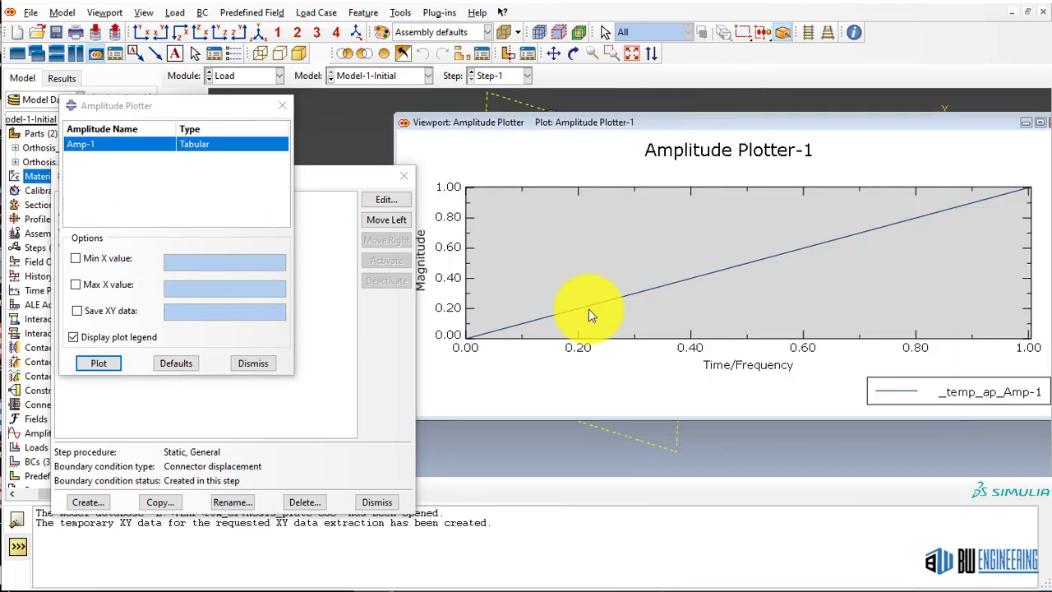
pyautogui.moveTo(971, 127); pyautogui.dragTo(882, 146)
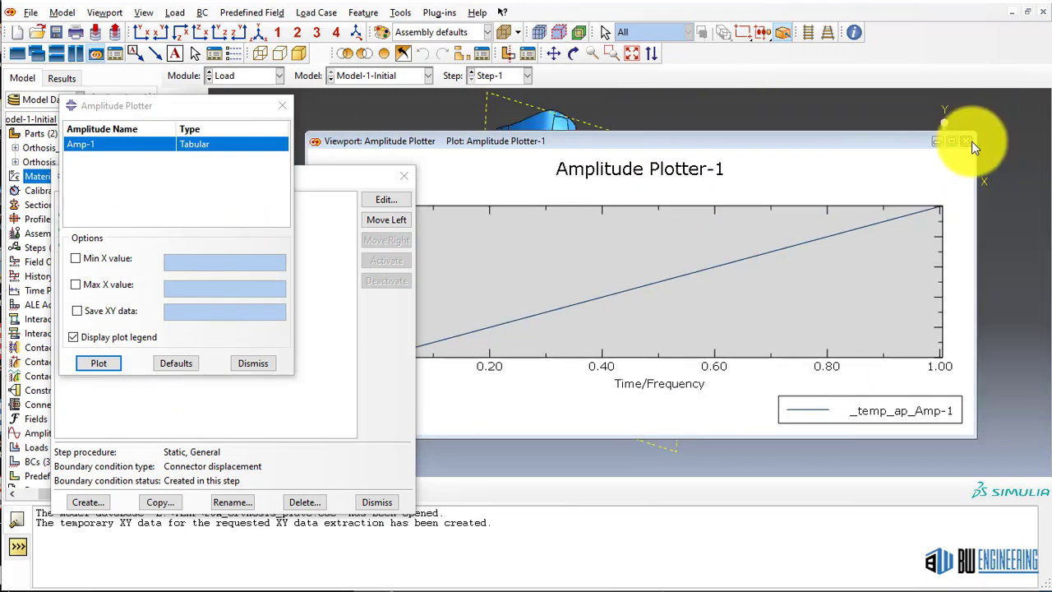
pyautogui.click(969, 144)
pyautogui.click(253, 363)
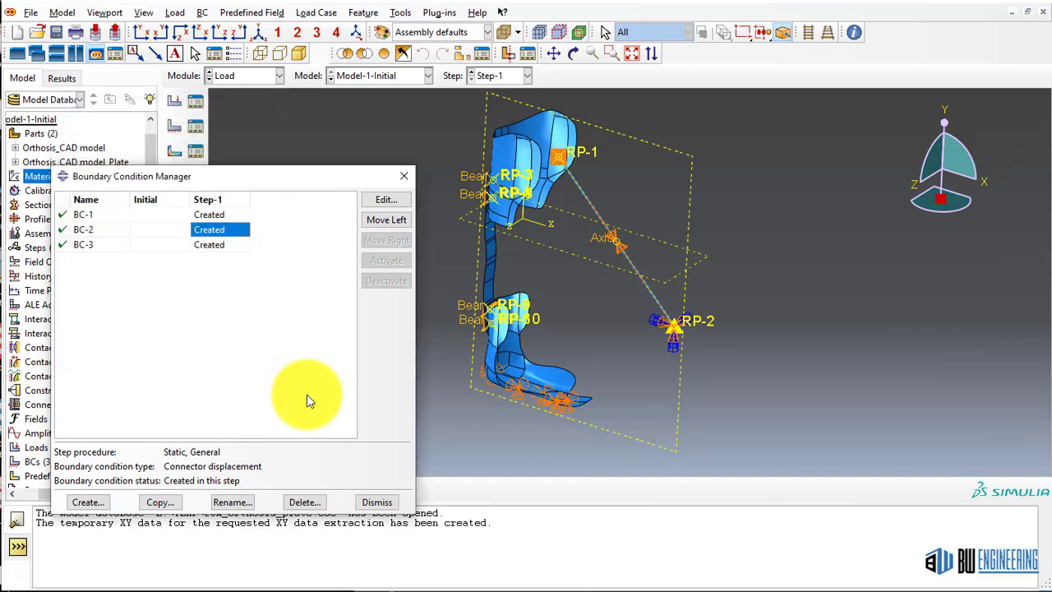
# - Review boundary condition BC-3 on Set-6 at RP-2, and close it and the boundary condition manager without changes
pyautogui.doubleClick(214, 244)
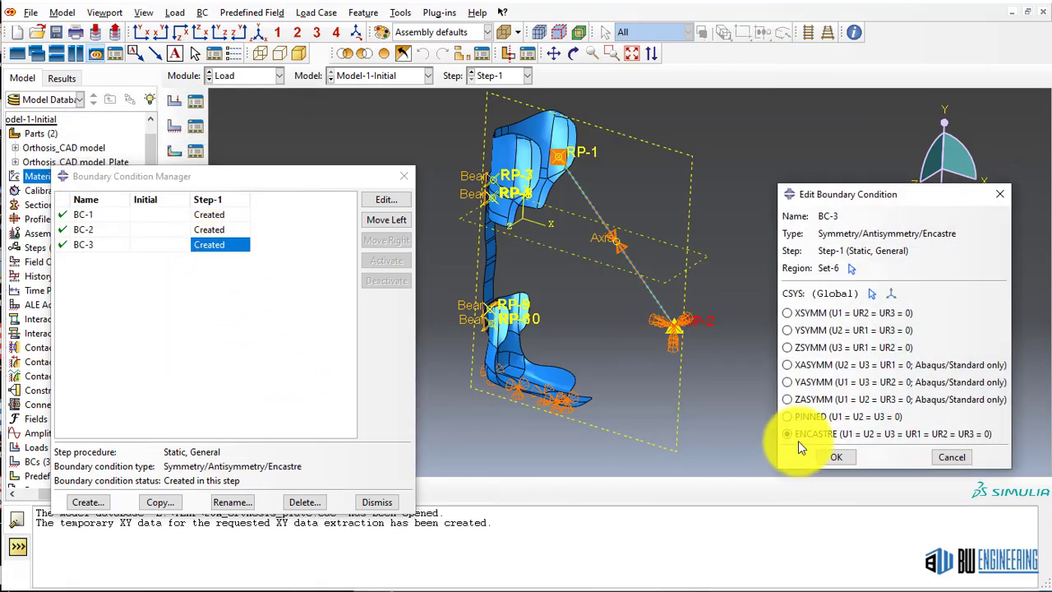
pyautogui.click(947, 456)
pyautogui.click(404, 176)
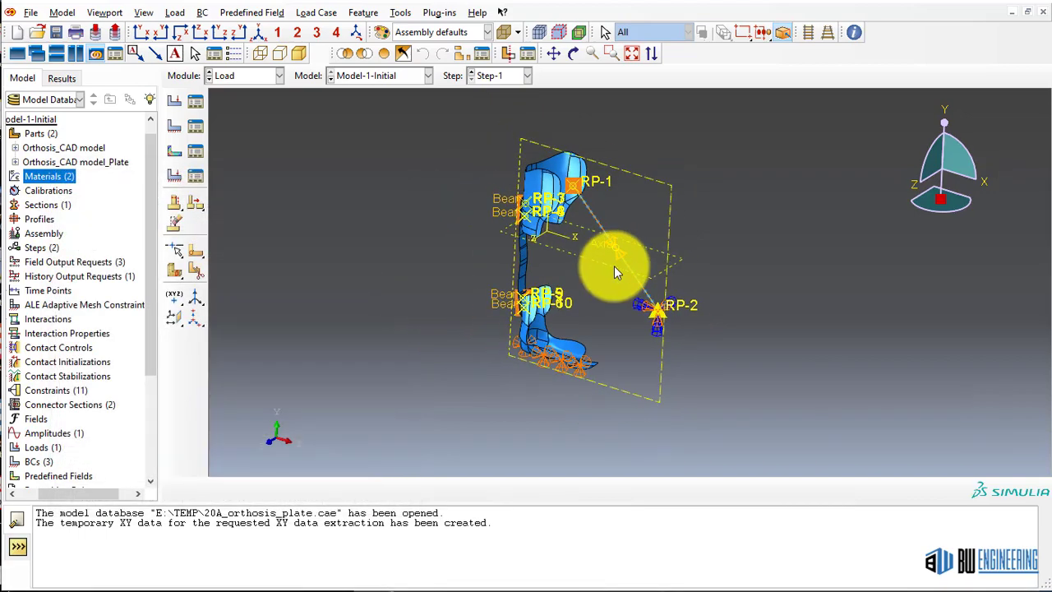
# - Switch to the Mesh module and inspect the mesh of the orthosis assembly
pyautogui.click(262, 75)
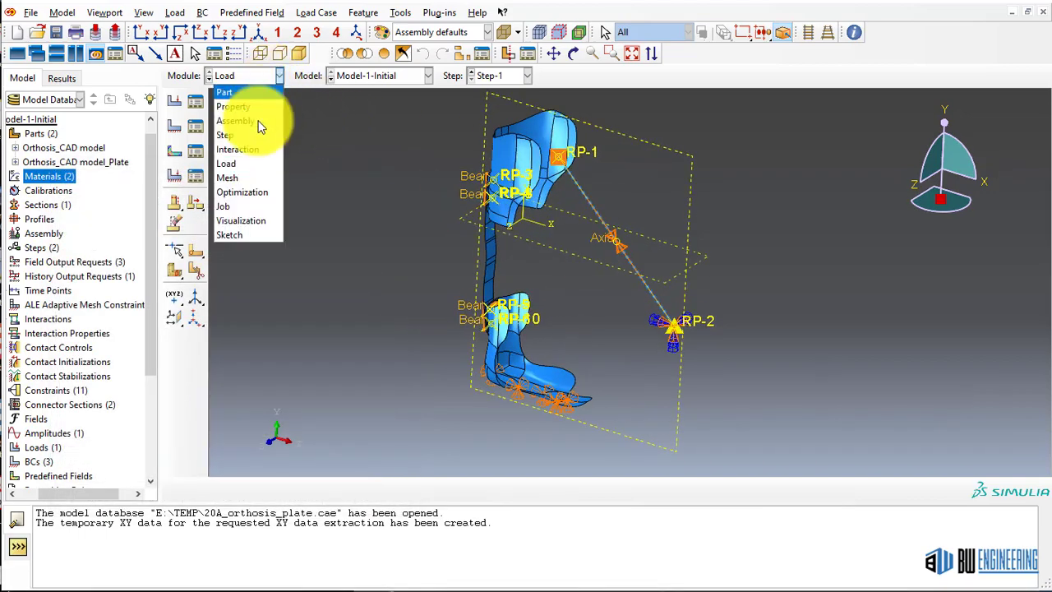
pyautogui.click(244, 172)
pyautogui.keyDown('ctrl'); pyautogui.keyDown('alt'); pyautogui.moveTo(570, 209); pyautogui.dragTo(579, 245); pyautogui.keyUp('alt'); pyautogui.keyUp('ctrl')
pyautogui.scroll(-6, 579, 244)
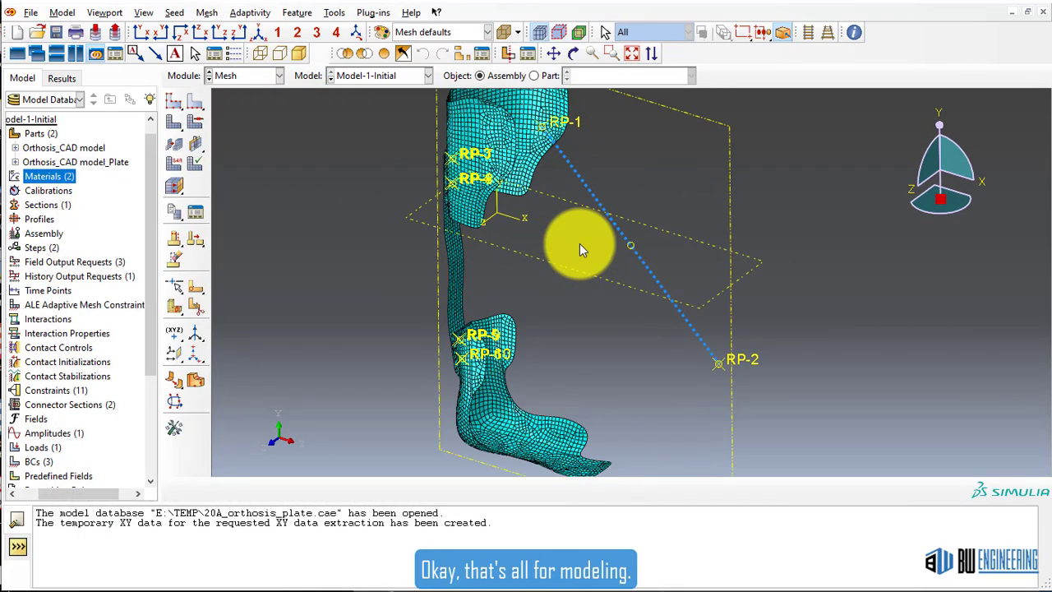
pyautogui.scroll(4, 579, 244)
pyautogui.scroll(2, 580, 243)
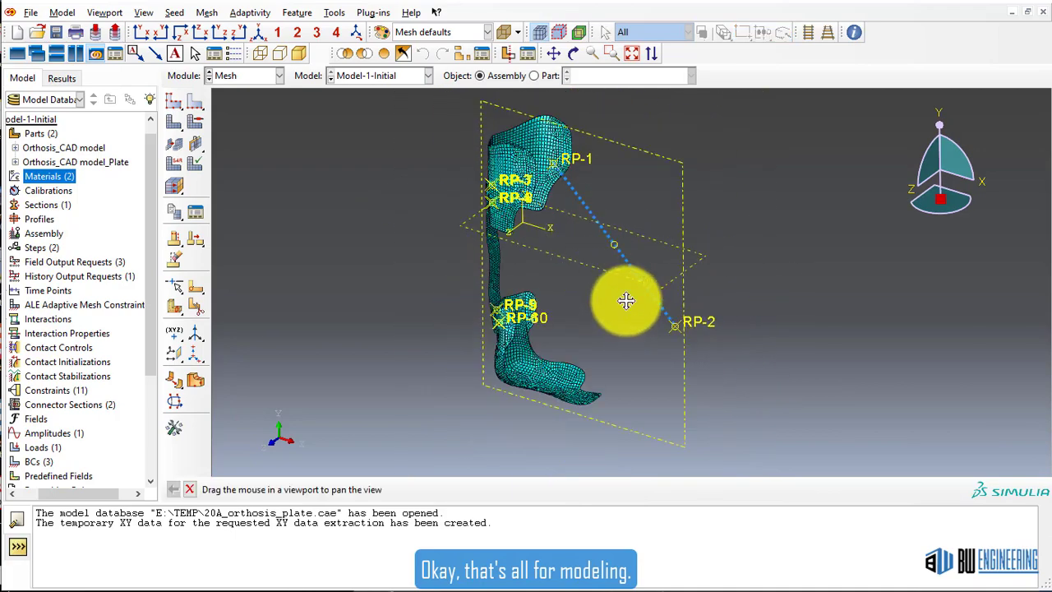
pyautogui.keyDown('ctrl'); pyautogui.keyDown('alt'); pyautogui.moveTo(627, 300); pyautogui.dragTo(567, 305); pyautogui.keyUp('alt'); pyautogui.keyUp('ctrl')
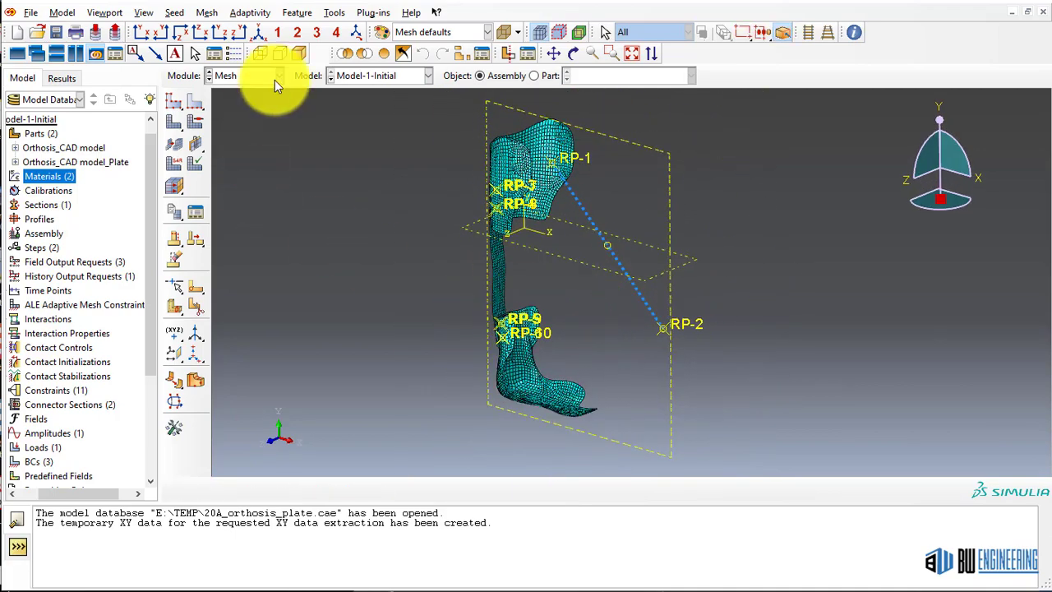
# - Switch to the Job module and open the results of the completed analysis Job-1
pyautogui.click(278, 75)
pyautogui.click(239, 207)
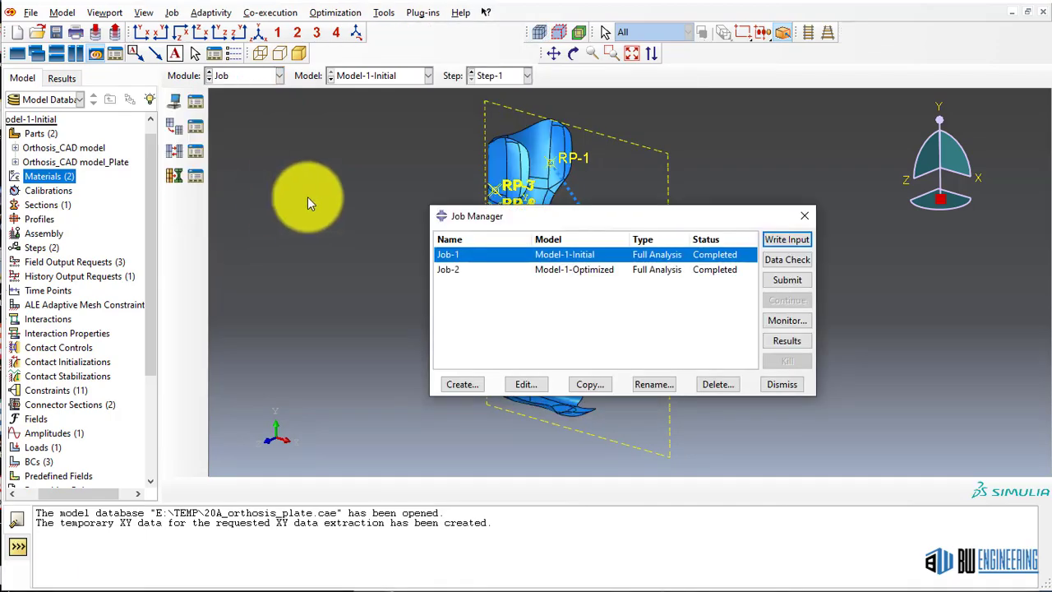
pyautogui.click(592, 255)
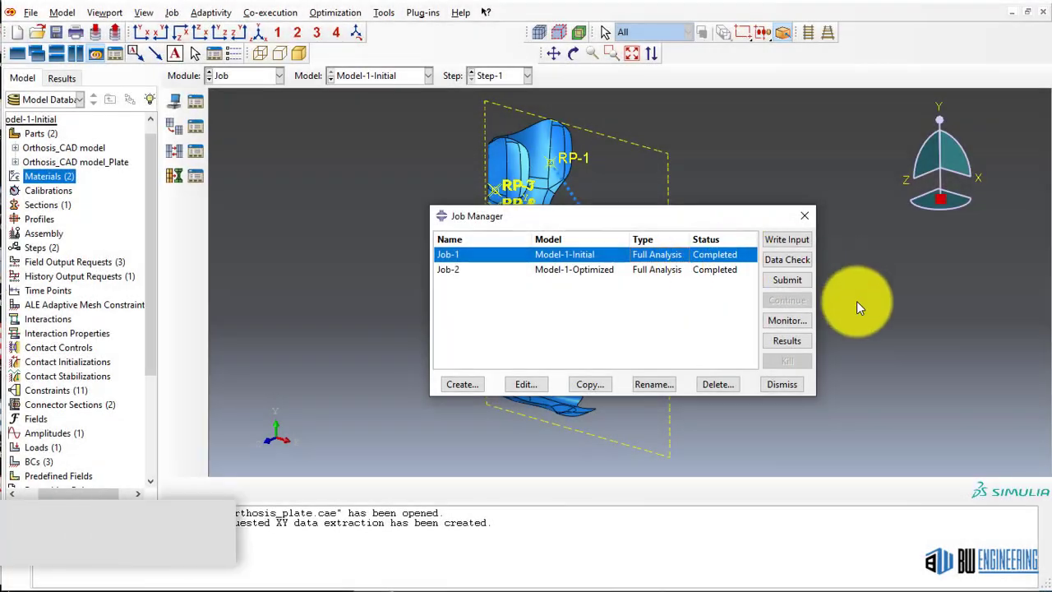
pyautogui.click(786, 340)
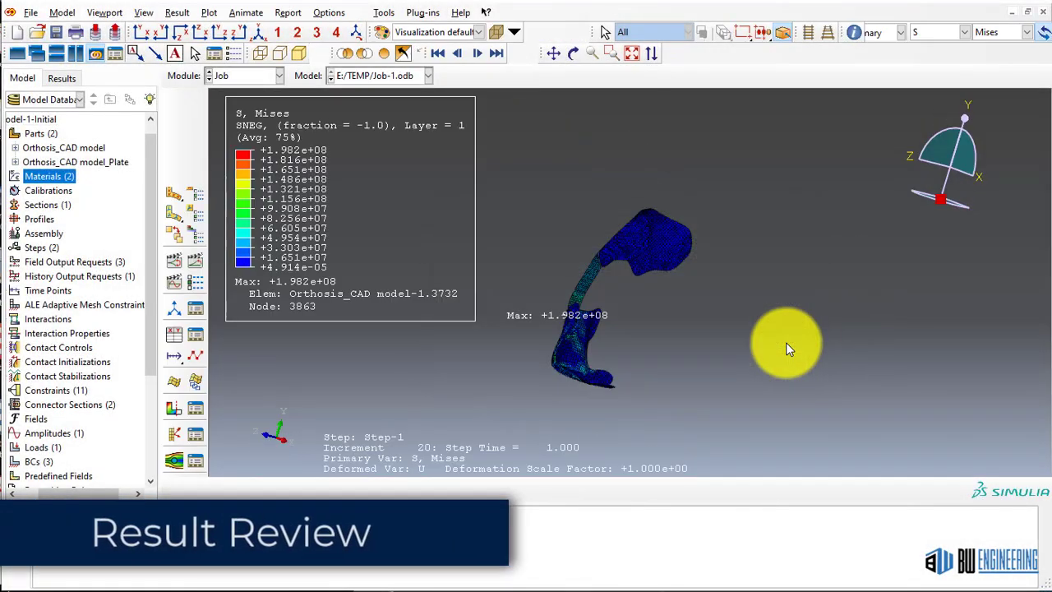
# - Examine the Mises stress contour on the deformed orthosis from several angles, stepping Step-1 back to frame 0 and forward to frame 20
pyautogui.scroll(-4, 619, 256)
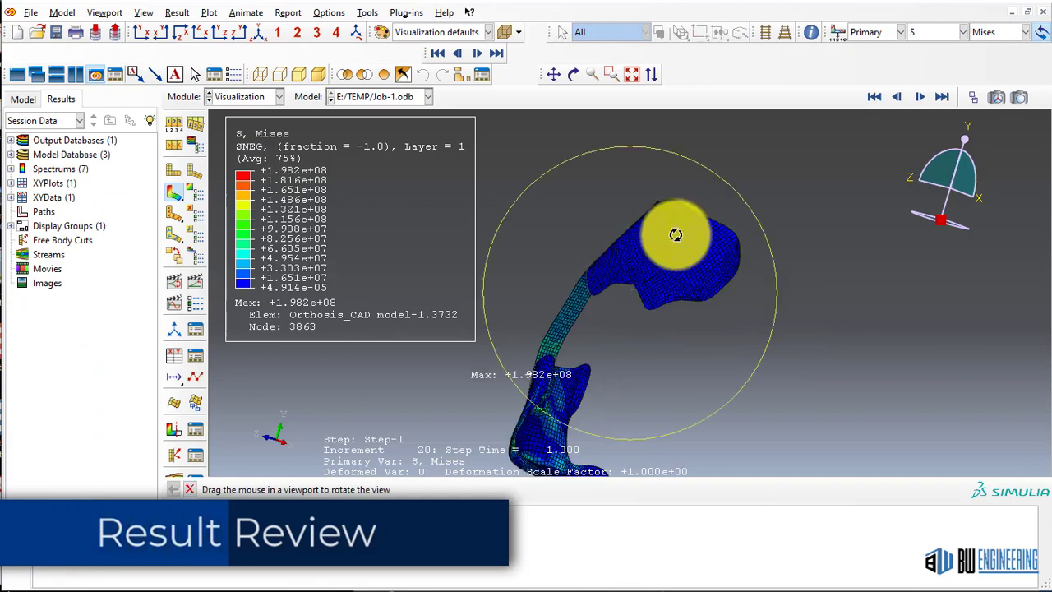
pyautogui.keyDown('ctrl'); pyautogui.keyDown('alt'); pyautogui.moveTo(676, 234); pyautogui.dragTo(682, 340); pyautogui.keyUp('alt'); pyautogui.keyUp('ctrl')
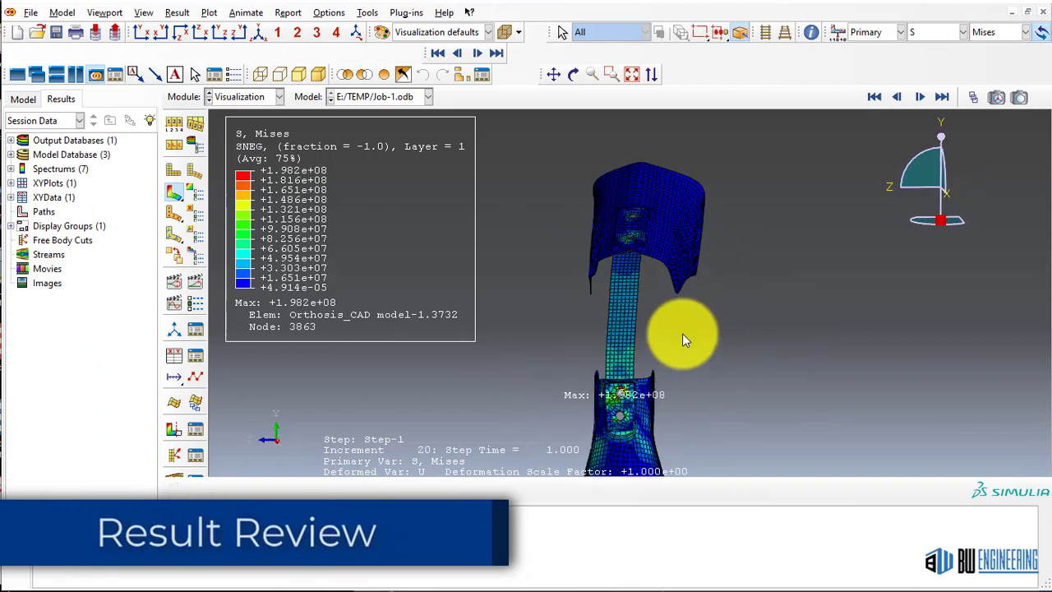
pyautogui.keyDown('ctrl'); pyautogui.keyDown('alt'); pyautogui.moveTo(680, 337); pyautogui.dragTo(571, 260, button='middle'); pyautogui.keyUp('alt'); pyautogui.keyUp('ctrl')
pyautogui.keyDown('ctrl'); pyautogui.keyDown('alt'); pyautogui.moveTo(570, 260); pyautogui.dragTo(652, 364); pyautogui.keyUp('alt'); pyautogui.keyUp('ctrl')
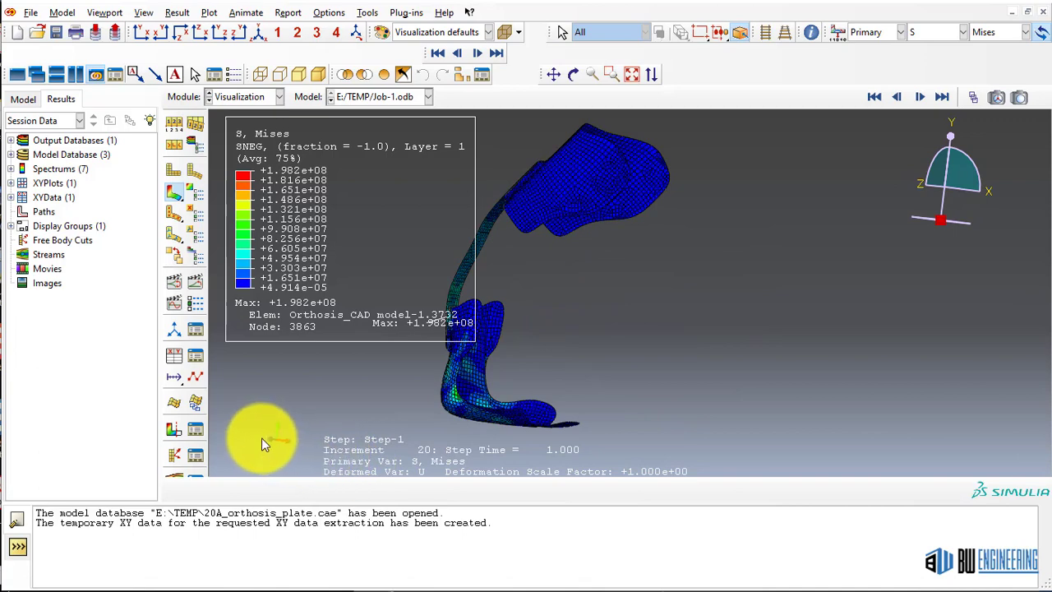
pyautogui.moveTo(945, 181); pyautogui.dragTo(923, 184)
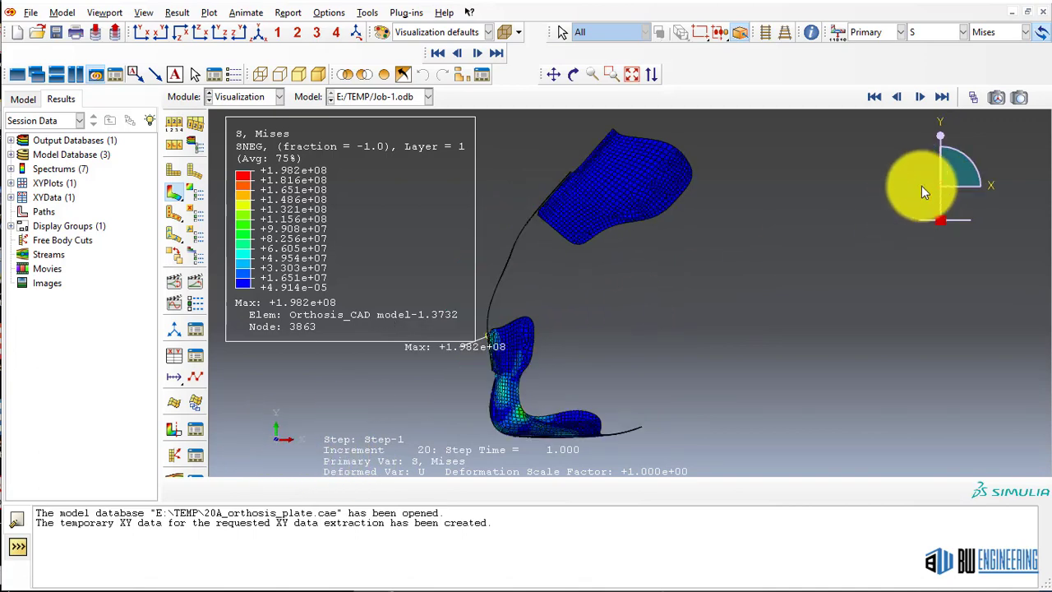
pyautogui.click(973, 97)
pyautogui.moveTo(955, 432); pyautogui.dragTo(810, 446)
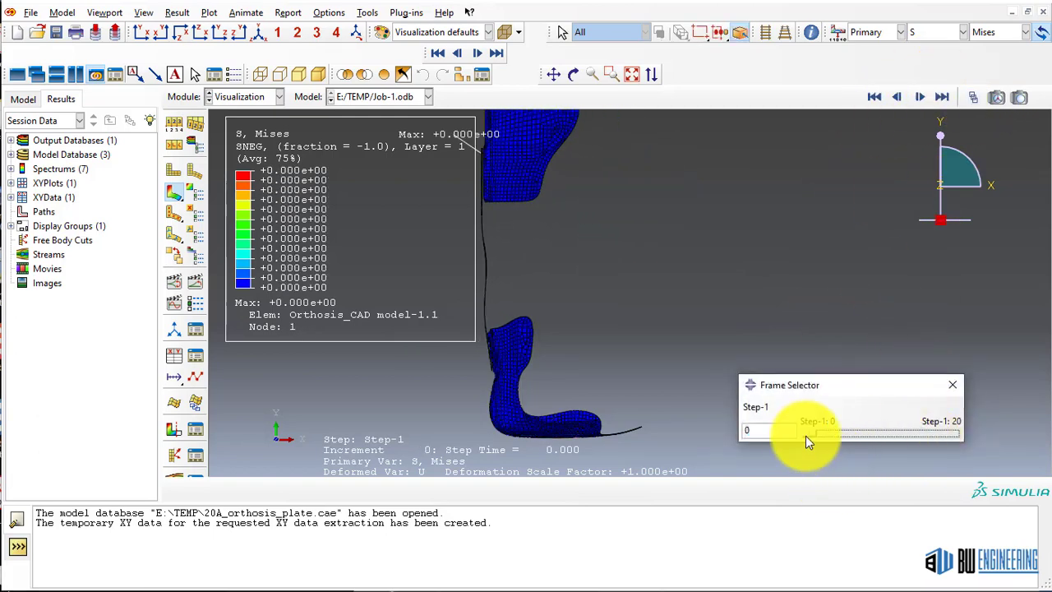
pyautogui.scroll(3, 644, 265)
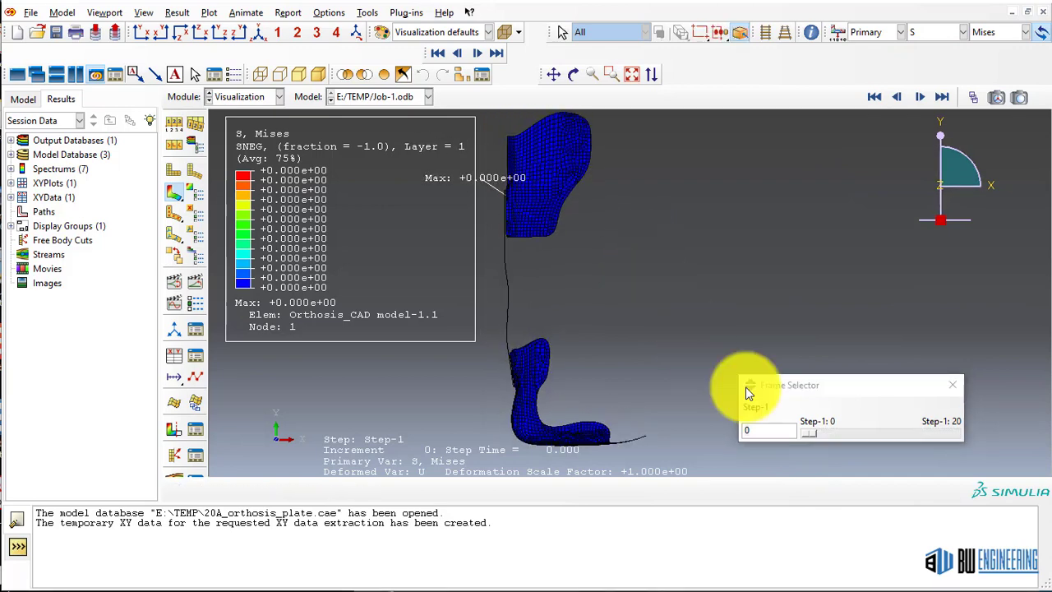
pyautogui.moveTo(807, 432); pyautogui.dragTo(958, 430)
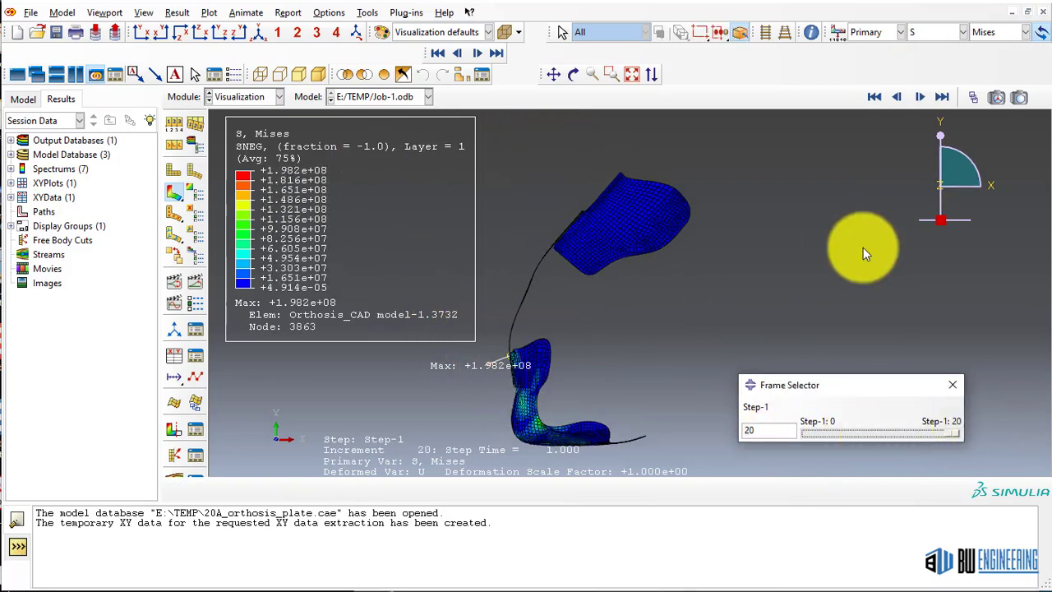
# - Contour the displacement U magnitude on the orthosis at frame 20 of Step-1
pyautogui.click(940, 33)
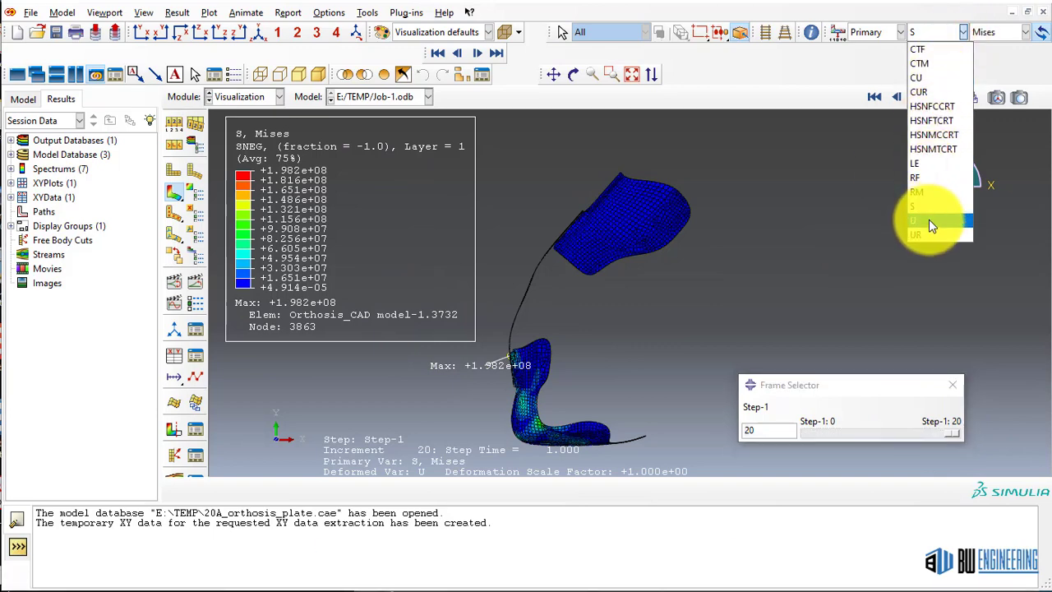
pyautogui.click(930, 226)
pyautogui.moveTo(948, 430)
pyautogui.mouseDown()
pyautogui.moveTo(847, 443)
pyautogui.moveTo(955, 434)
pyautogui.mouseUp()
# - Contour the Hashin matrix tensile criterion HSNMTCRT and examine it around the bolt holes of the lower joint
pyautogui.click(958, 33)
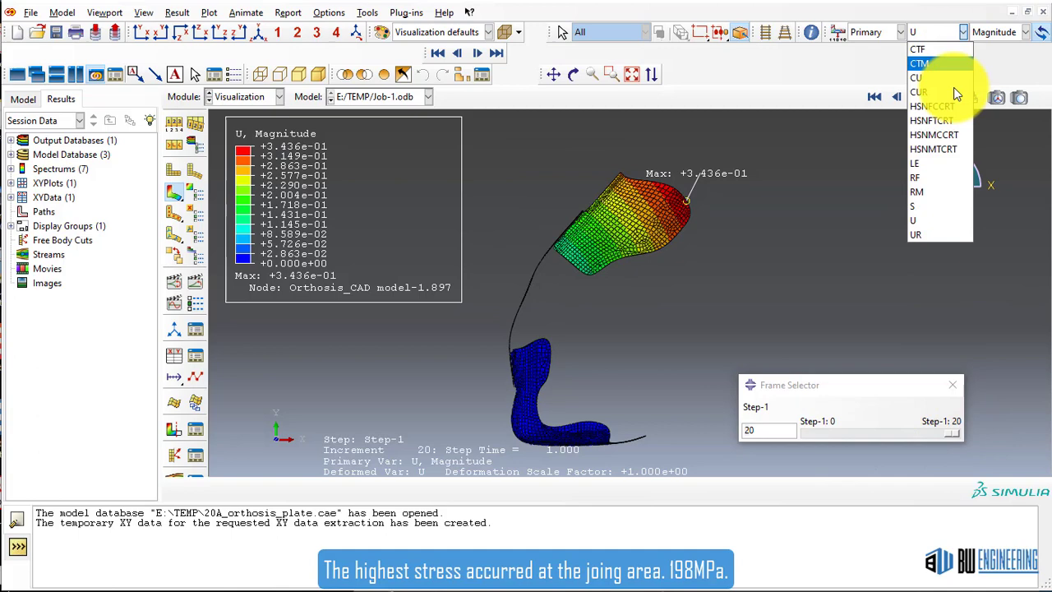
pyautogui.click(948, 151)
pyautogui.keyDown('ctrl'); pyautogui.keyDown('alt'); pyautogui.moveTo(556, 371); pyautogui.dragTo(598, 327); pyautogui.keyUp('alt'); pyautogui.keyUp('ctrl')
pyautogui.scroll(-2, 598, 326)
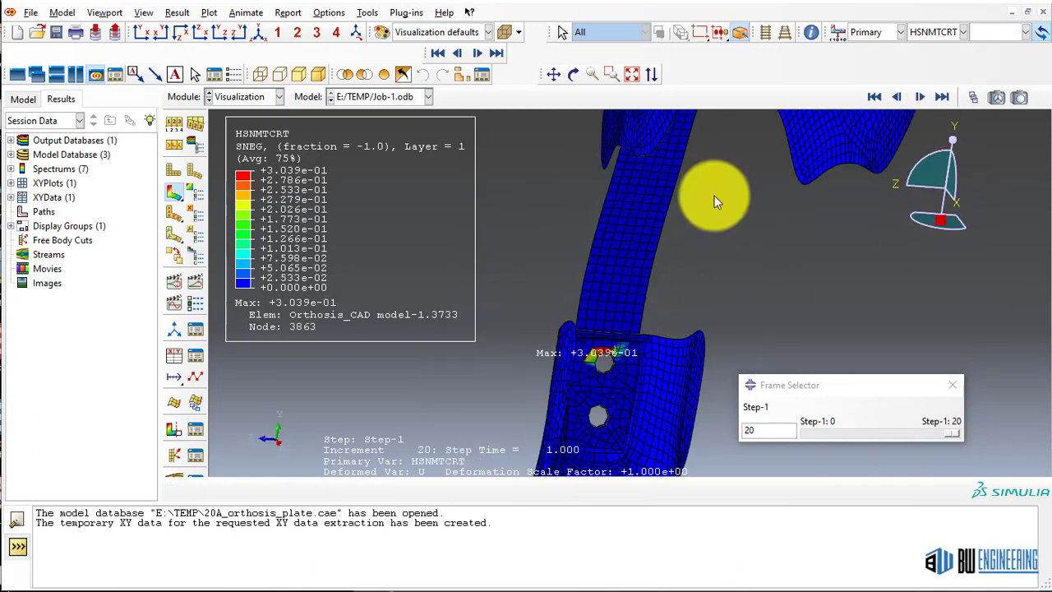
# - Contour the Hashin criteria HSNMCCRT, HSNFTCRT and HSNFCCRT in turn, examine them on the orthosis, and close the Frame Selector
pyautogui.click(959, 34)
pyautogui.click(943, 133)
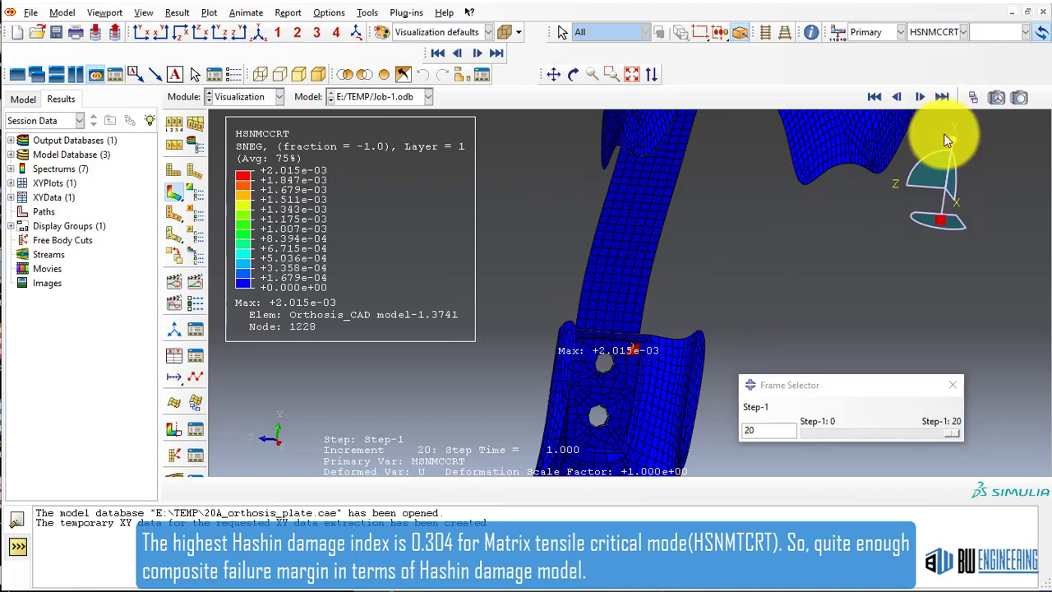
pyautogui.click(928, 35)
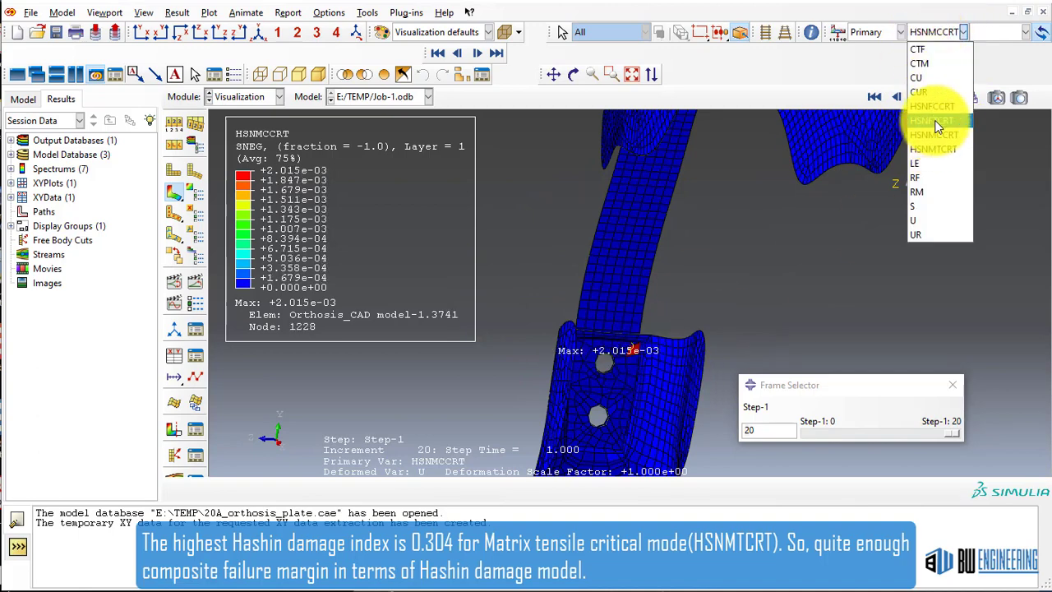
pyautogui.click(933, 123)
pyautogui.click(961, 37)
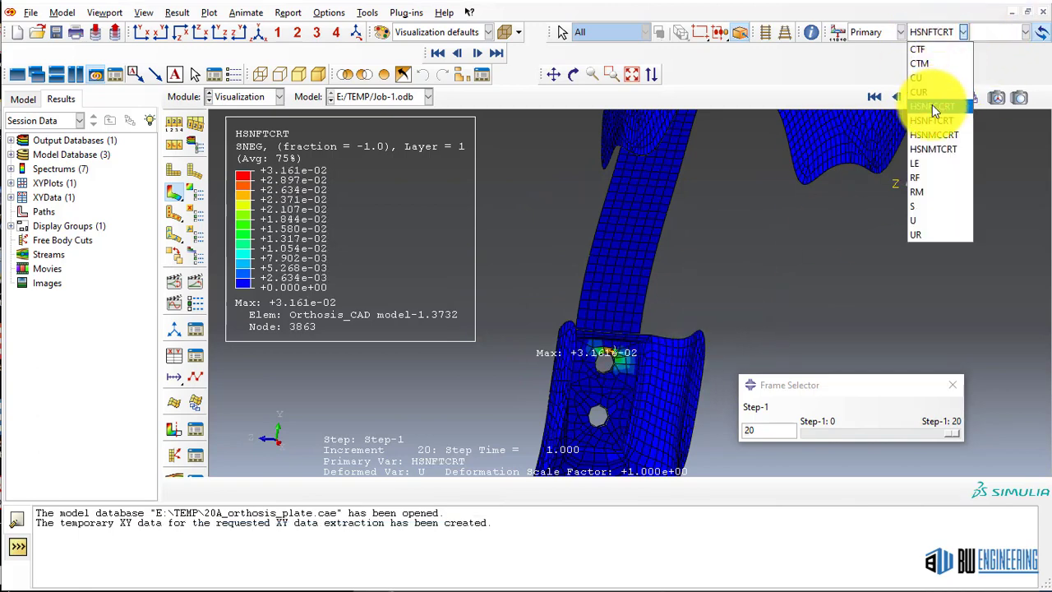
pyautogui.click(932, 106)
pyautogui.moveTo(621, 294); pyautogui.dragTo(721, 270)
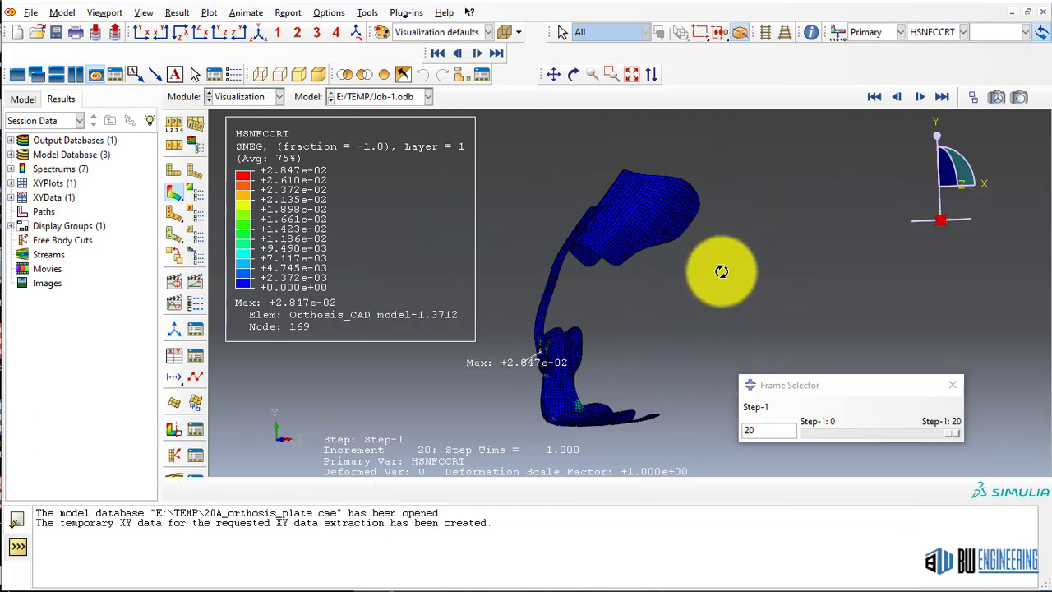
pyautogui.click(952, 385)
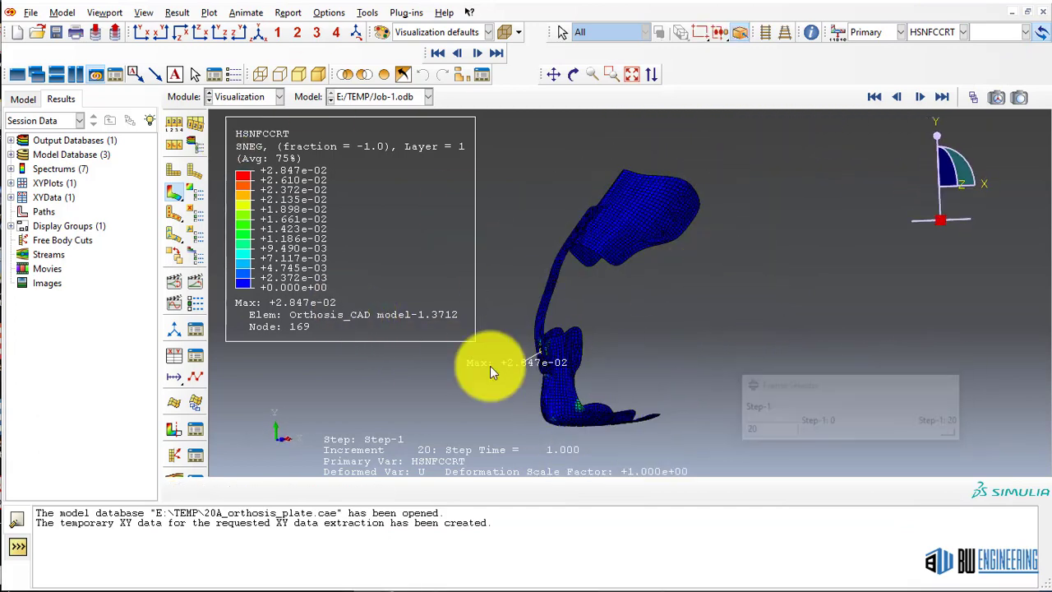
# - Create a second viewport for the Job-1 results and tile the two viewports vertically
pyautogui.click(174, 355)
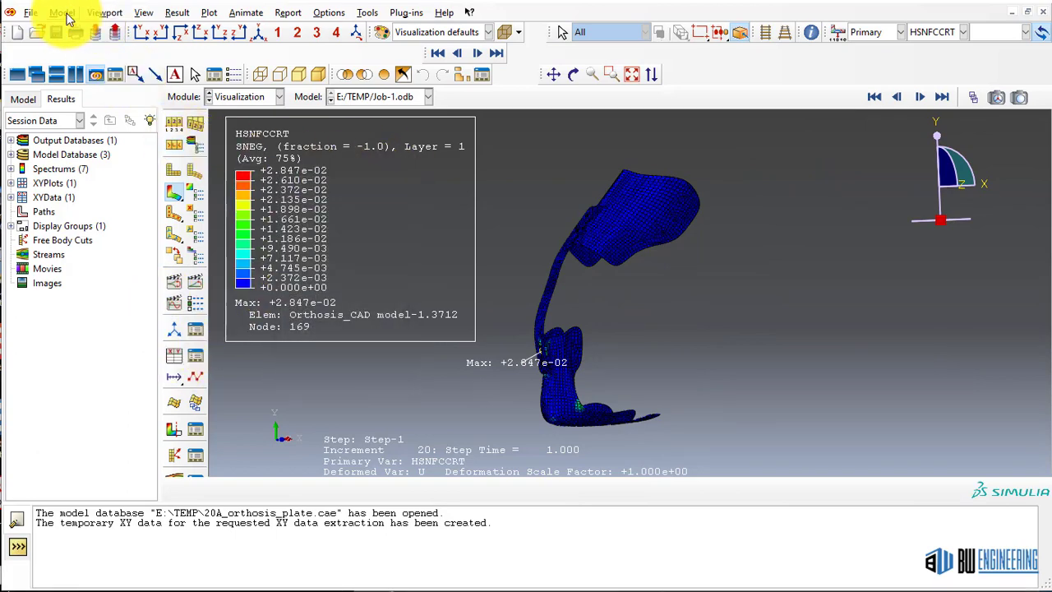
pyautogui.click(105, 12)
pyautogui.click(134, 28)
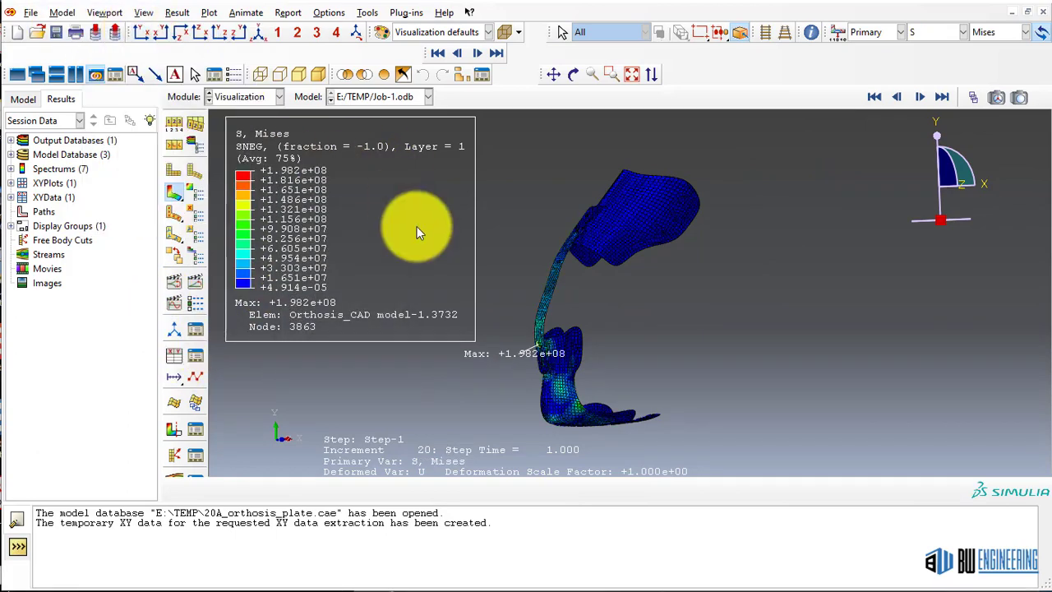
pyautogui.click(75, 74)
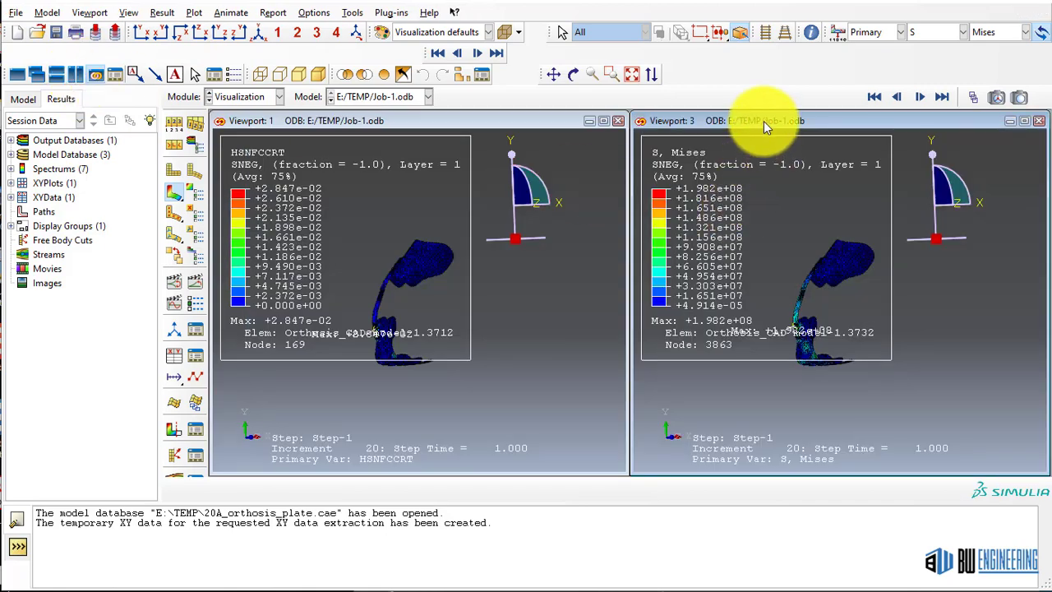
# - Plot the reaction force RF.Magnitude over time for node set SENSOR from ODB field output, and close the XY data dialog
pyautogui.click(173, 356)
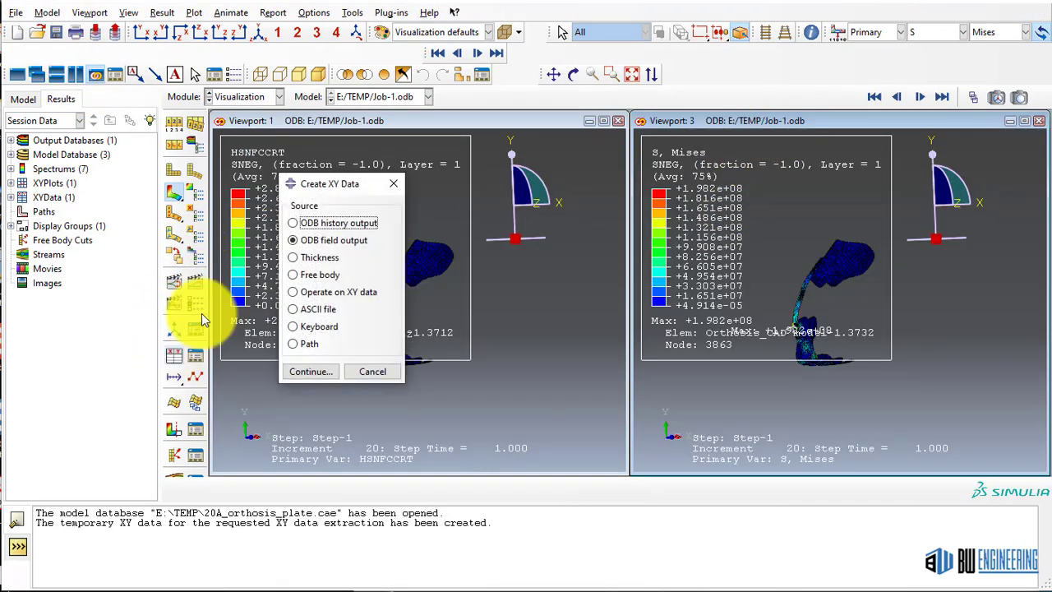
pyautogui.click(306, 370)
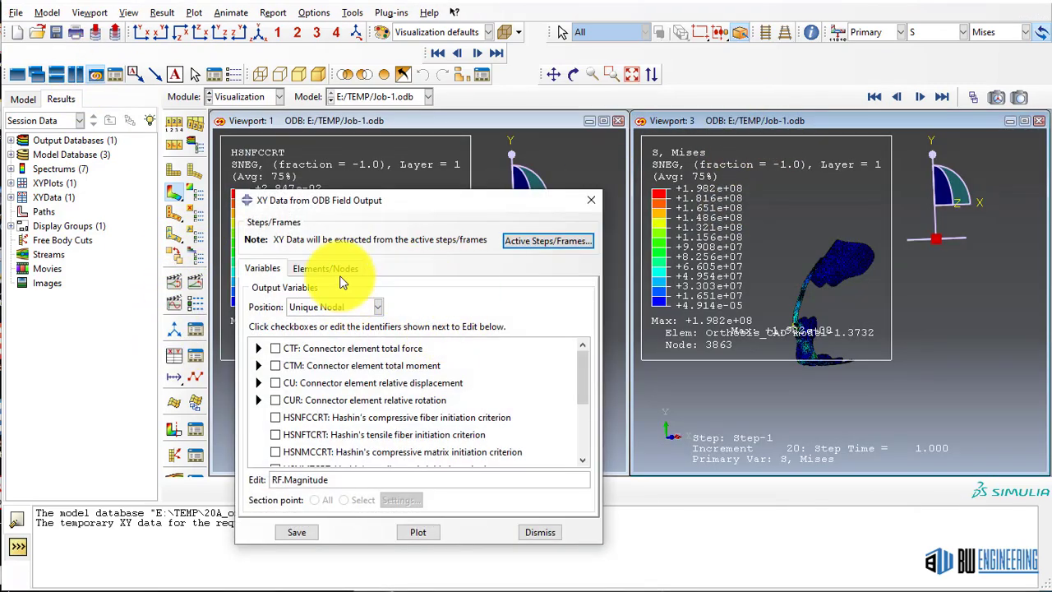
pyautogui.click(333, 269)
pyautogui.click(279, 355)
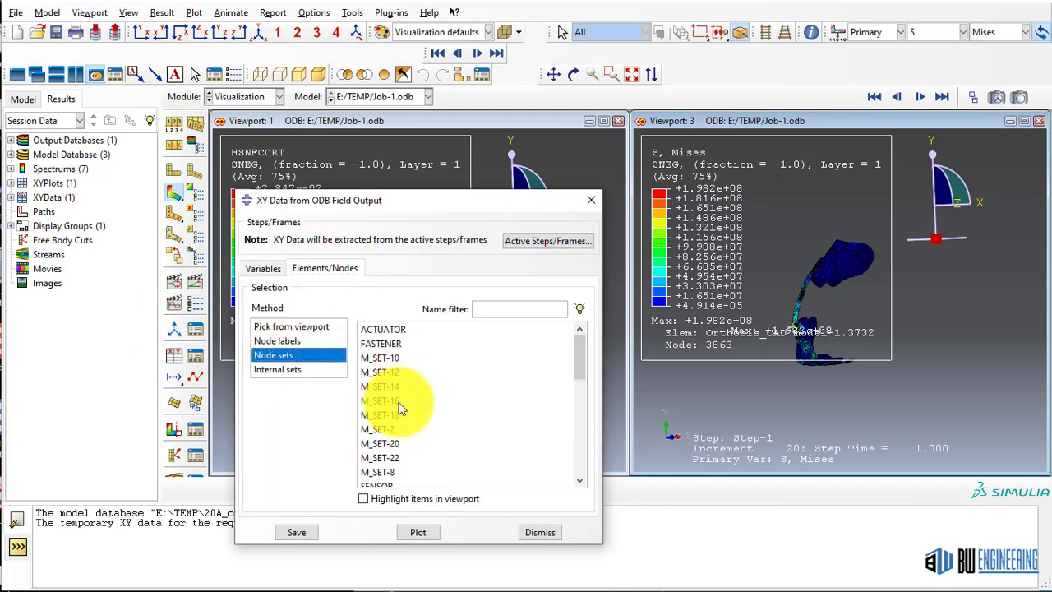
pyautogui.click(386, 484)
pyautogui.click(436, 531)
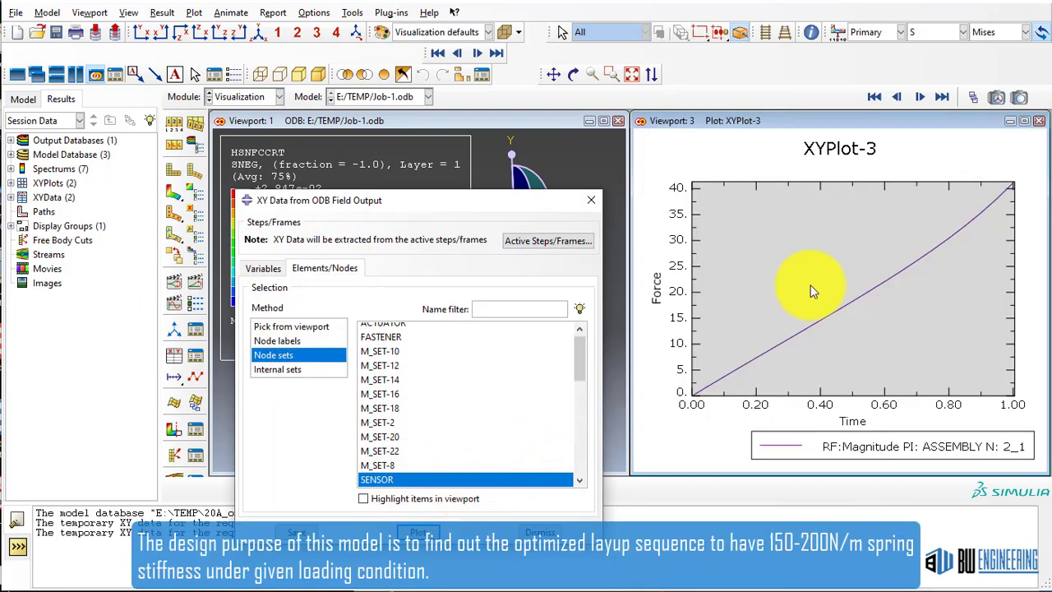
pyautogui.click(592, 199)
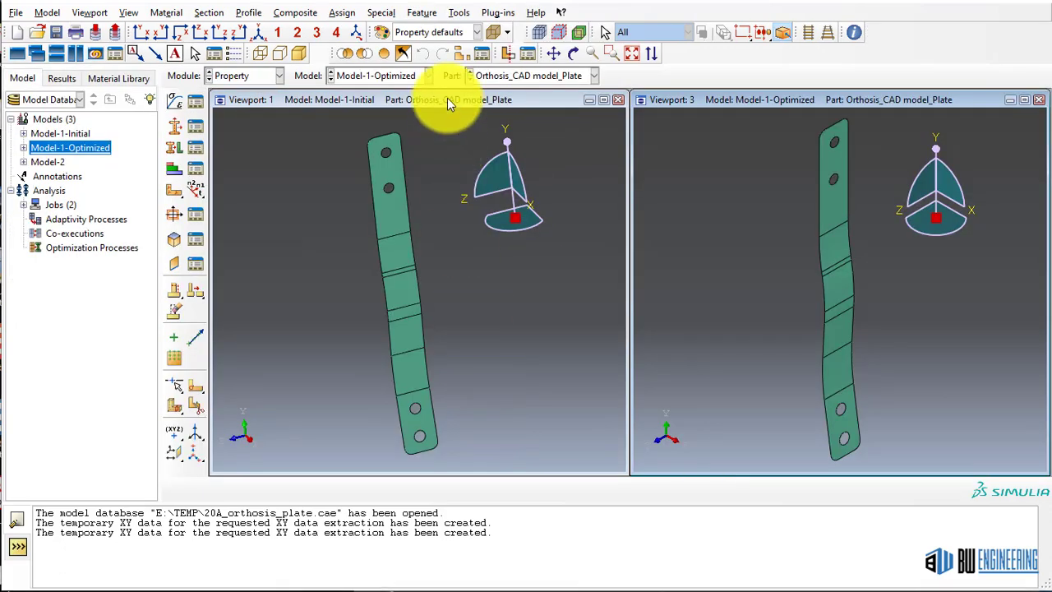
# - Compare the plate parts of Model-1-Initial and Model-1-Optimized in the two viewports, finishing with the Model-1-Initial viewport current
pyautogui.click(74, 134)
pyautogui.moveTo(464, 312); pyautogui.dragTo(413, 312)
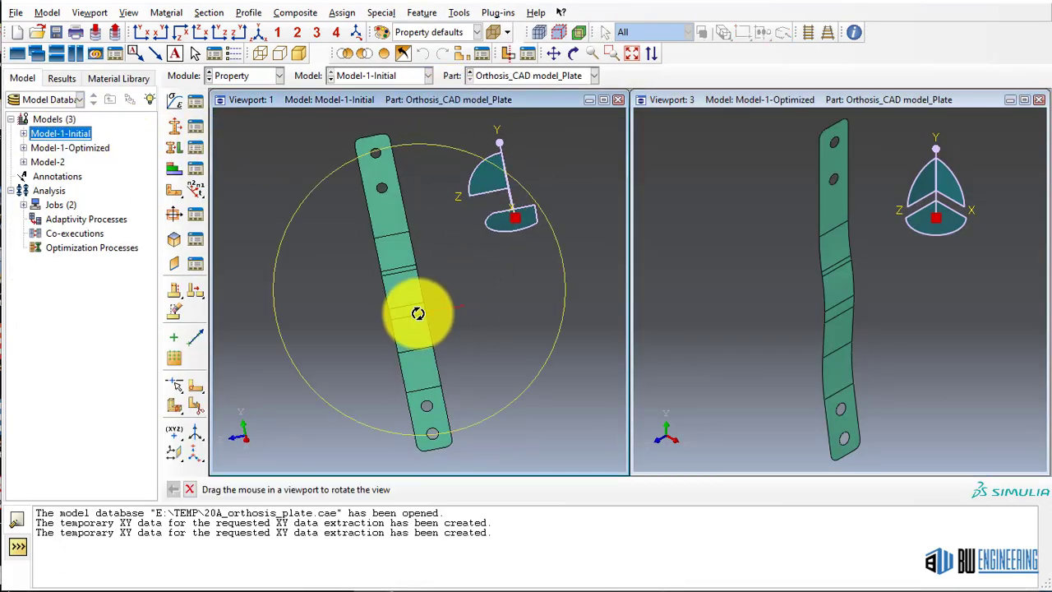
pyautogui.click(710, 103)
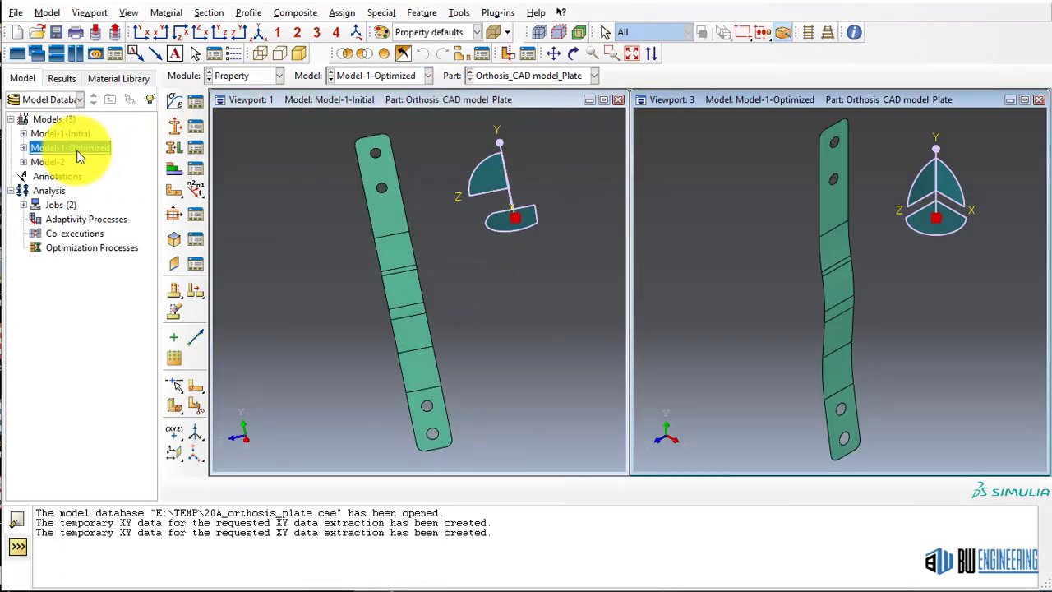
pyautogui.click(61, 133)
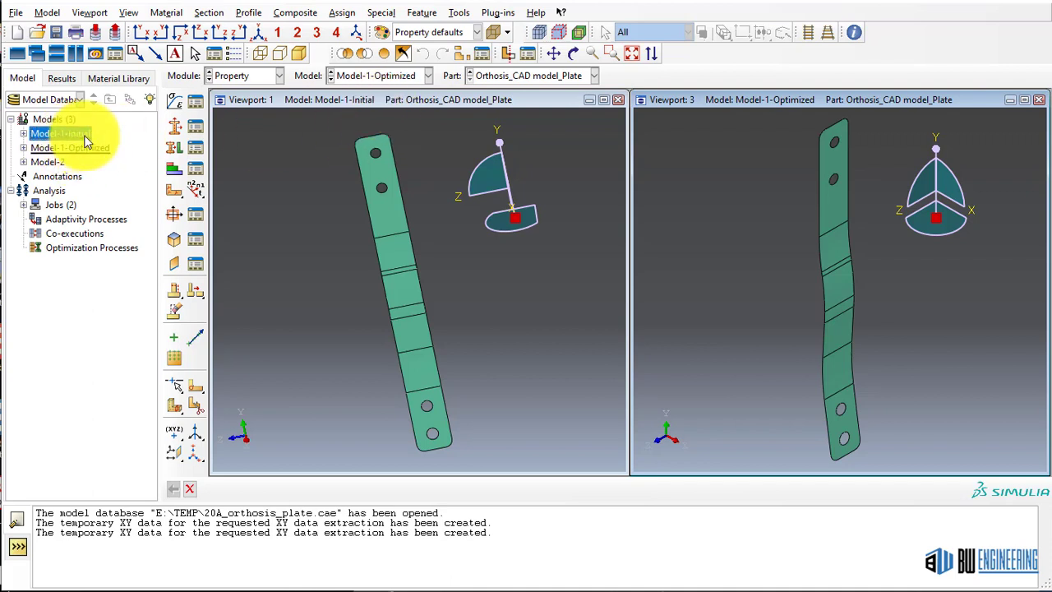
pyautogui.click(287, 110)
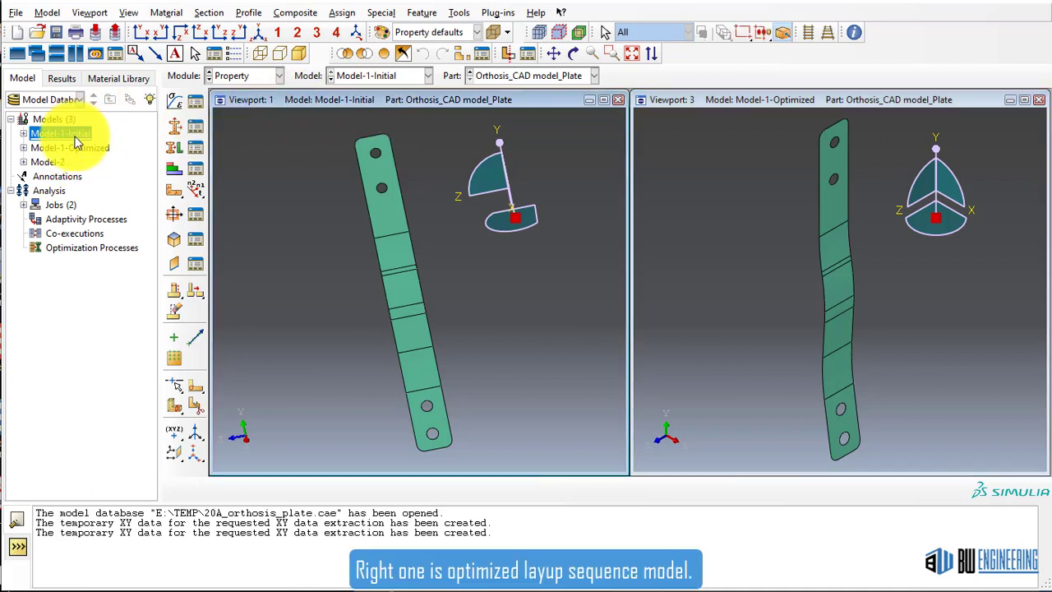
# - Review the ply angles and thicknesses of CompositeLayup-1 on the Model-1-Initial plate, and close it and the layup manager without changes
pyautogui.click(295, 13)
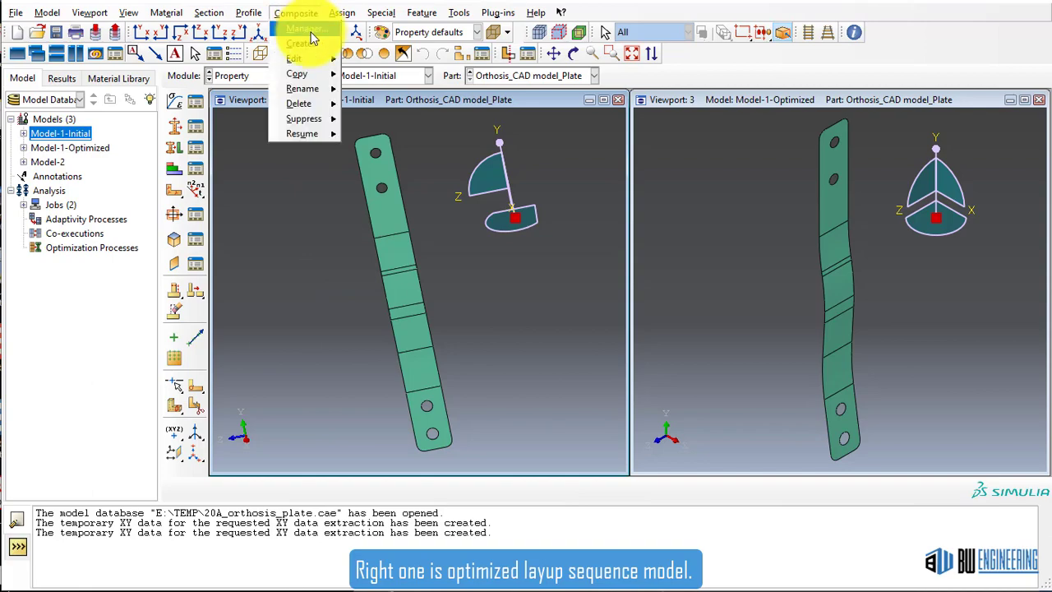
pyautogui.click(313, 37)
pyautogui.doubleClick(63, 243)
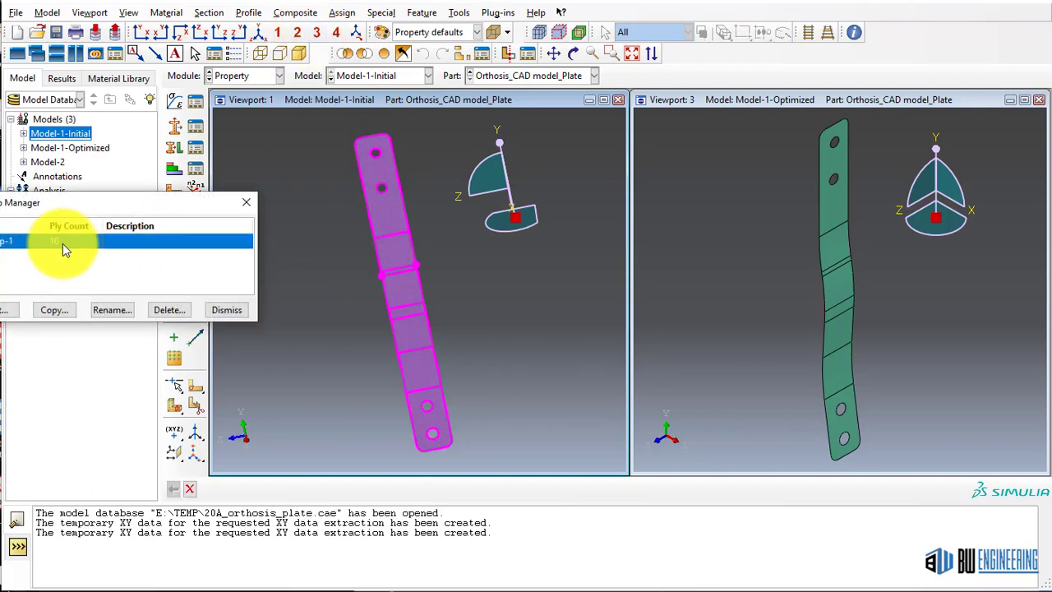
pyautogui.moveTo(381, 70); pyautogui.dragTo(324, 36)
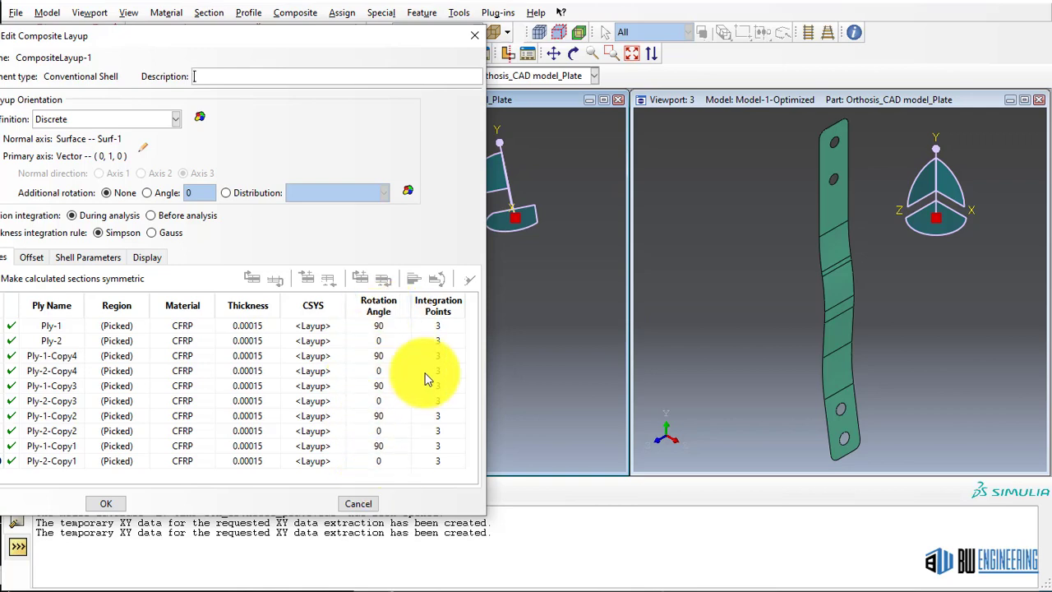
pyautogui.click(362, 502)
pyautogui.click(253, 207)
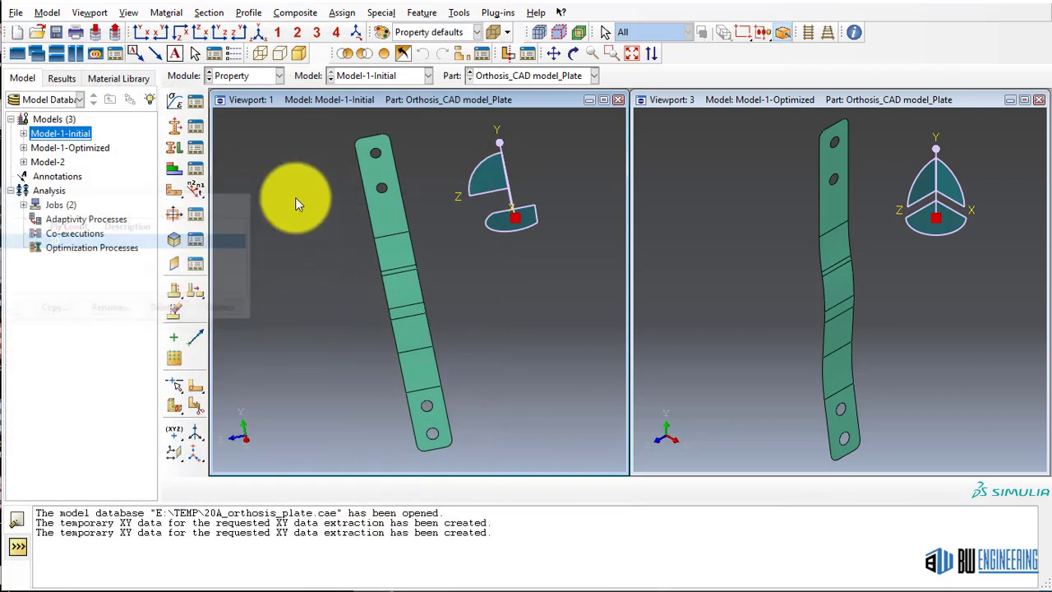
# - Review the optimized ply angles of CompositeLayup-1 on the Model-1-Optimized plate, and close the layup and its manager without changes
pyautogui.click(669, 99)
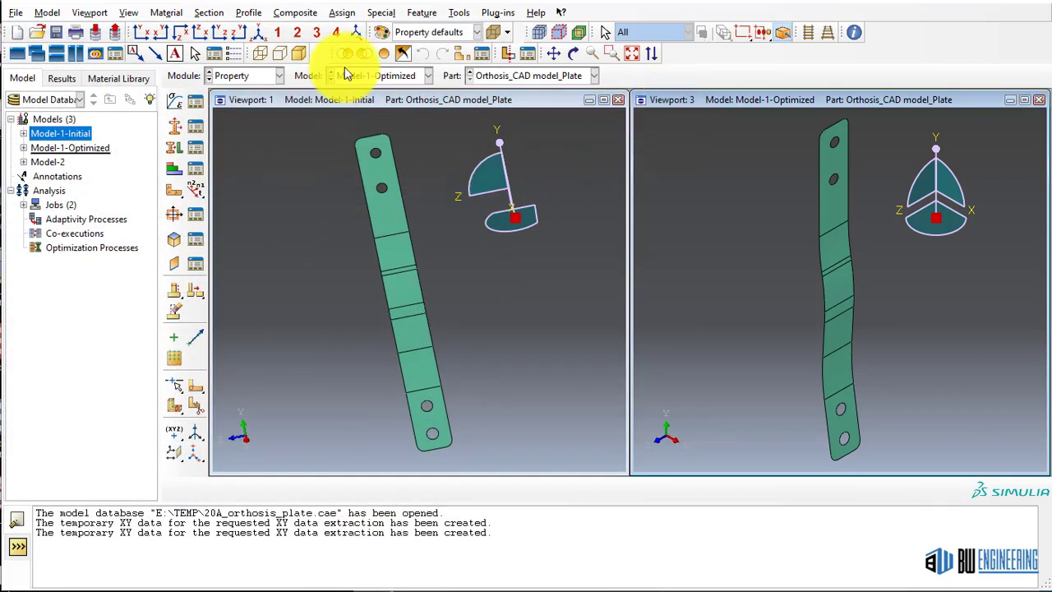
pyautogui.click(295, 12)
pyautogui.click(316, 37)
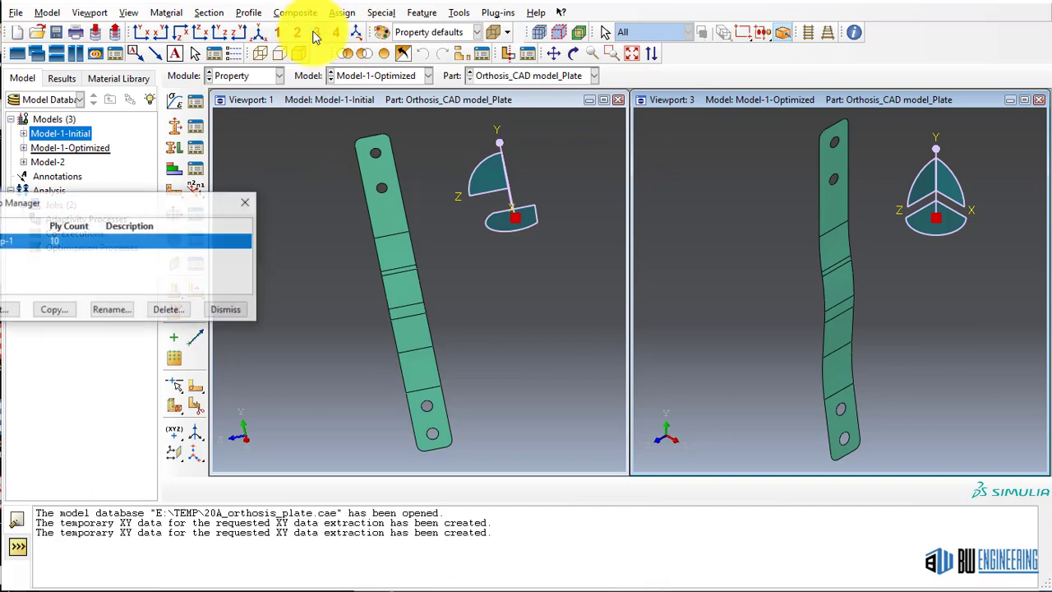
pyautogui.doubleClick(129, 243)
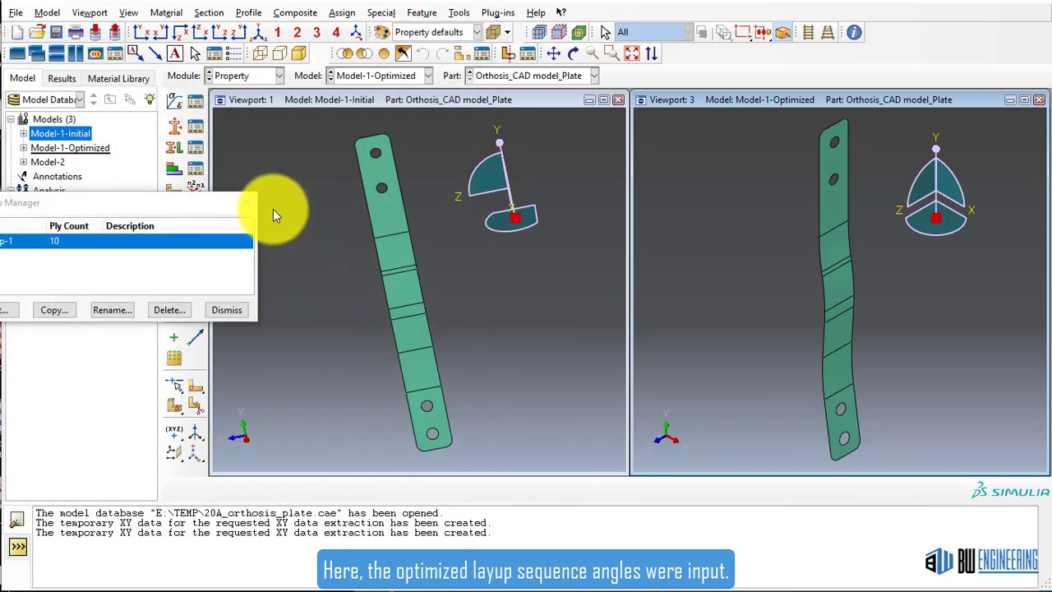
pyautogui.click(252, 197)
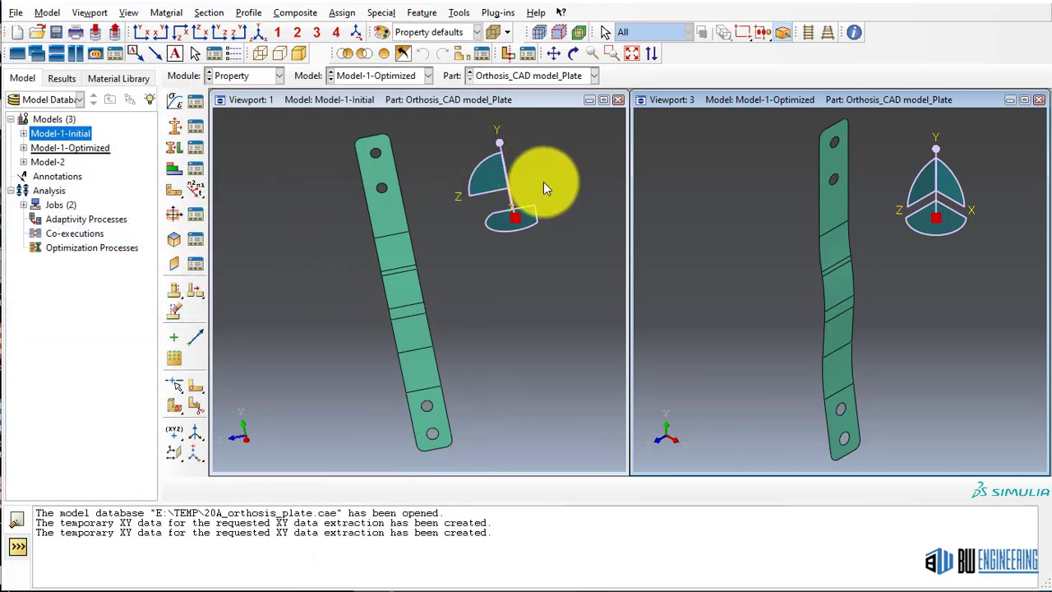
pyautogui.click(545, 101)
pyautogui.click(688, 100)
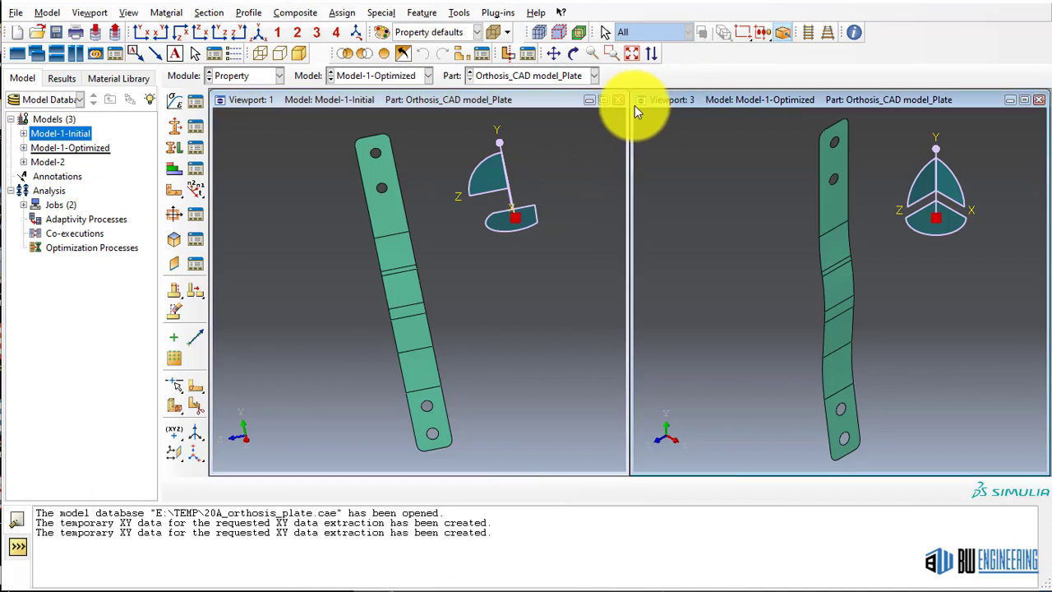
pyautogui.click(538, 101)
pyautogui.click(683, 103)
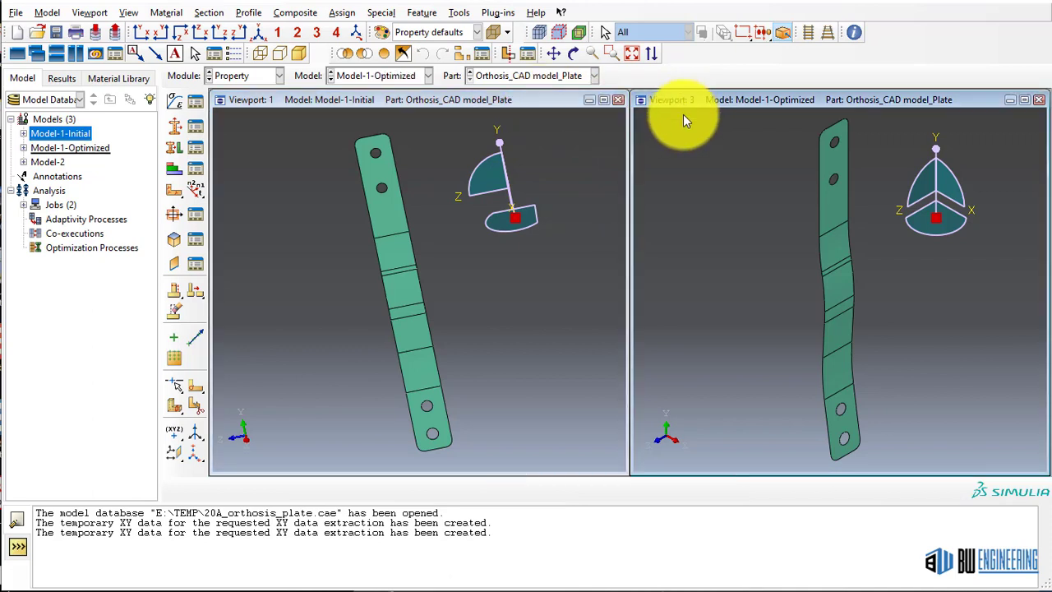
# - Load the results of Job-1 into the Model-1-Initial viewport from the Job module
pyautogui.click(311, 98)
pyautogui.click(259, 75)
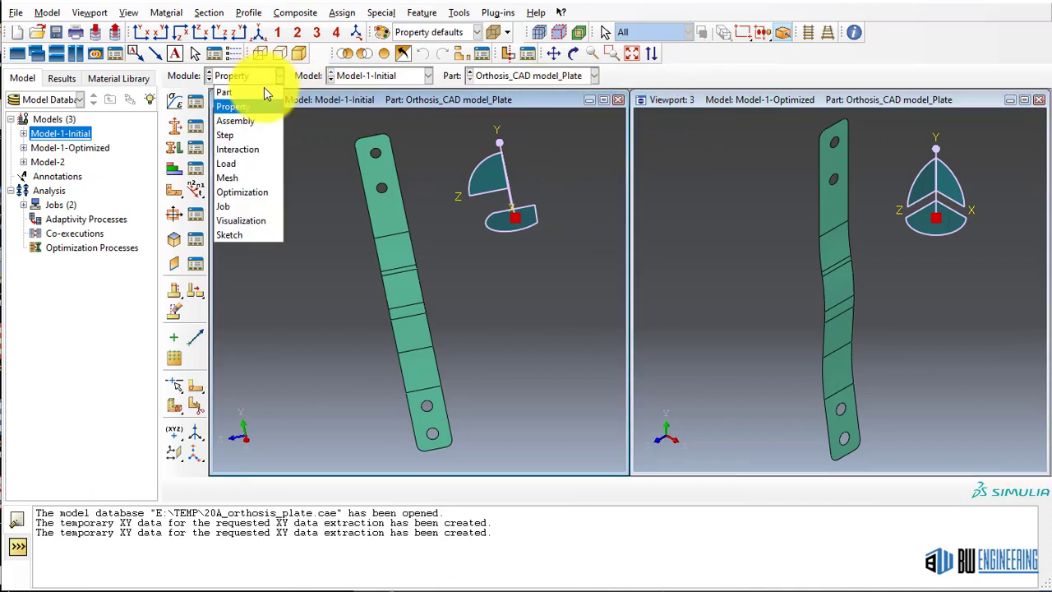
pyautogui.click(248, 205)
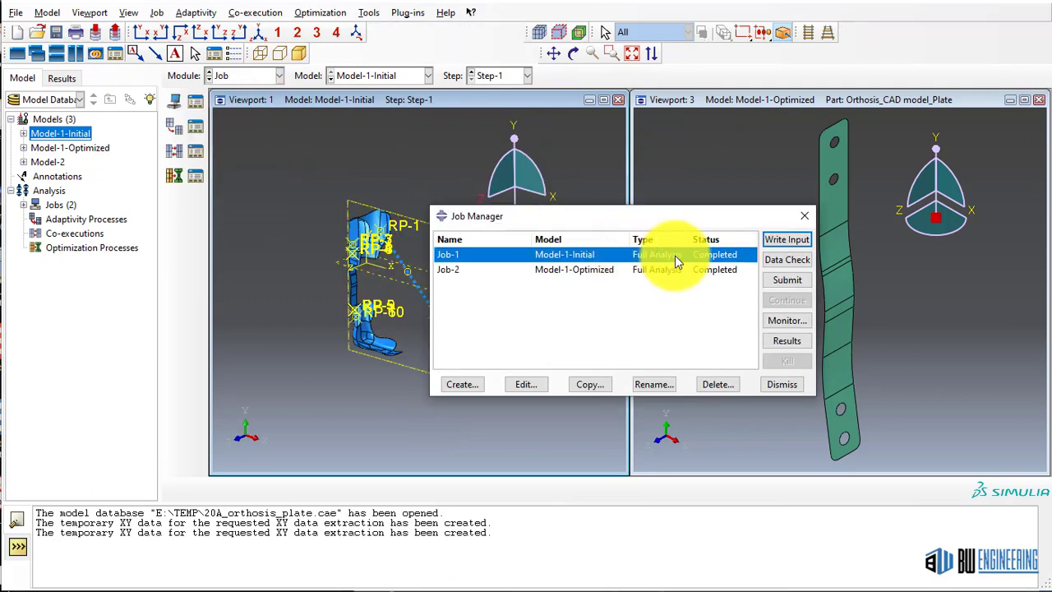
pyautogui.click(788, 341)
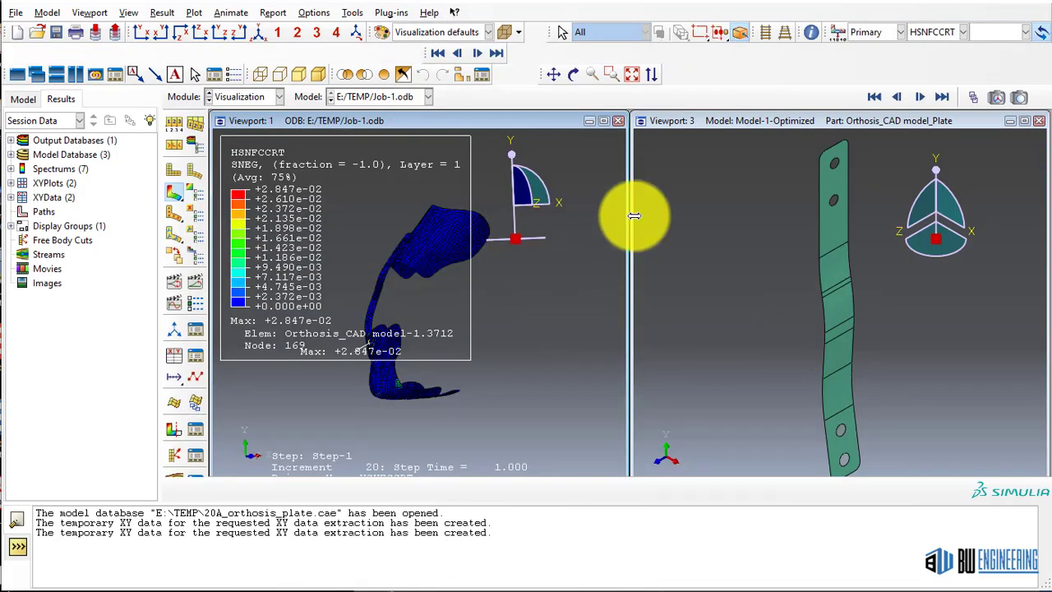
# - Load the results of Job-2 into the Model-1-Optimized viewport from the Job module
pyautogui.click(710, 122)
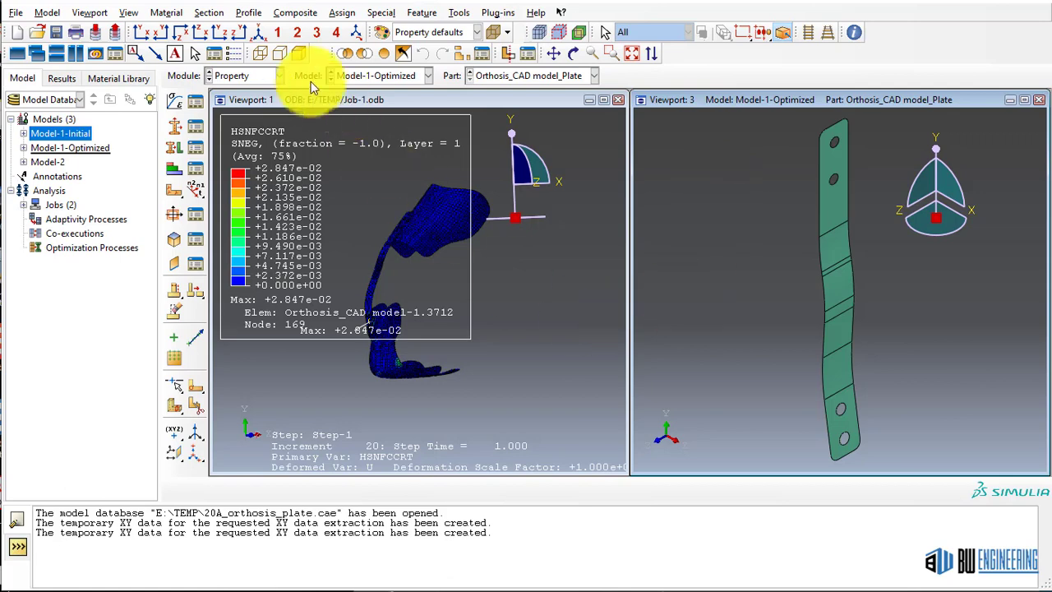
pyautogui.click(278, 76)
pyautogui.click(236, 205)
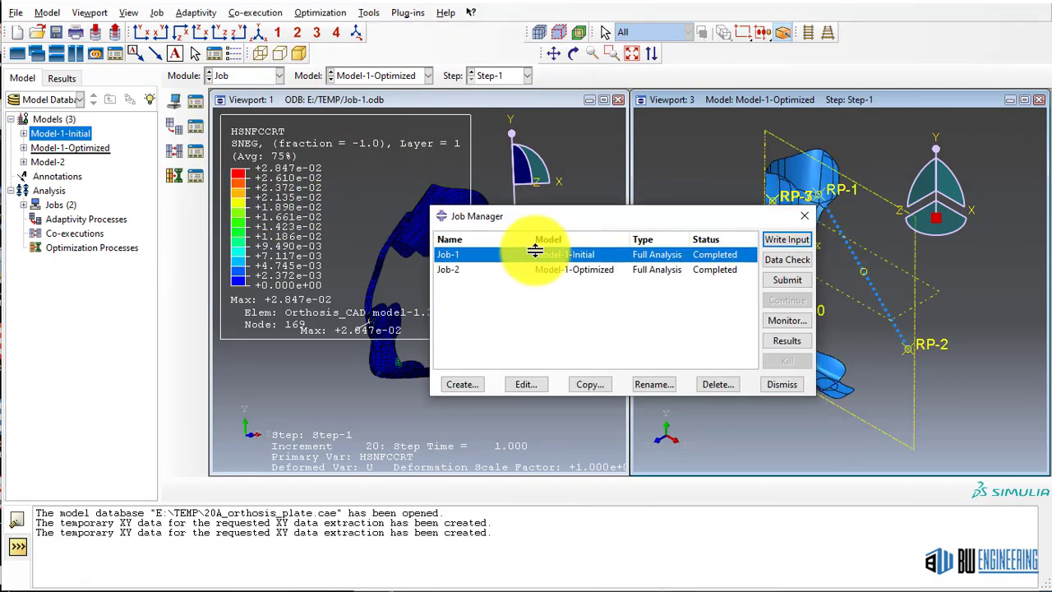
pyautogui.click(714, 270)
pyautogui.click(775, 342)
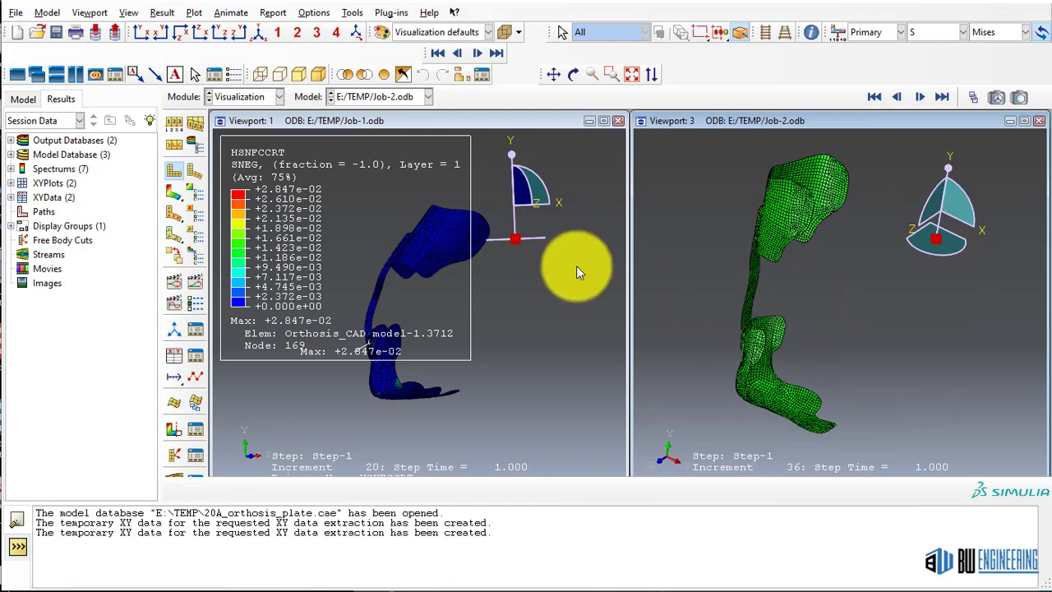
# - Plot the Job-2 Mises stress contours on the deformed shape and turn both orthoses to a matching side view
pyautogui.click(170, 188)
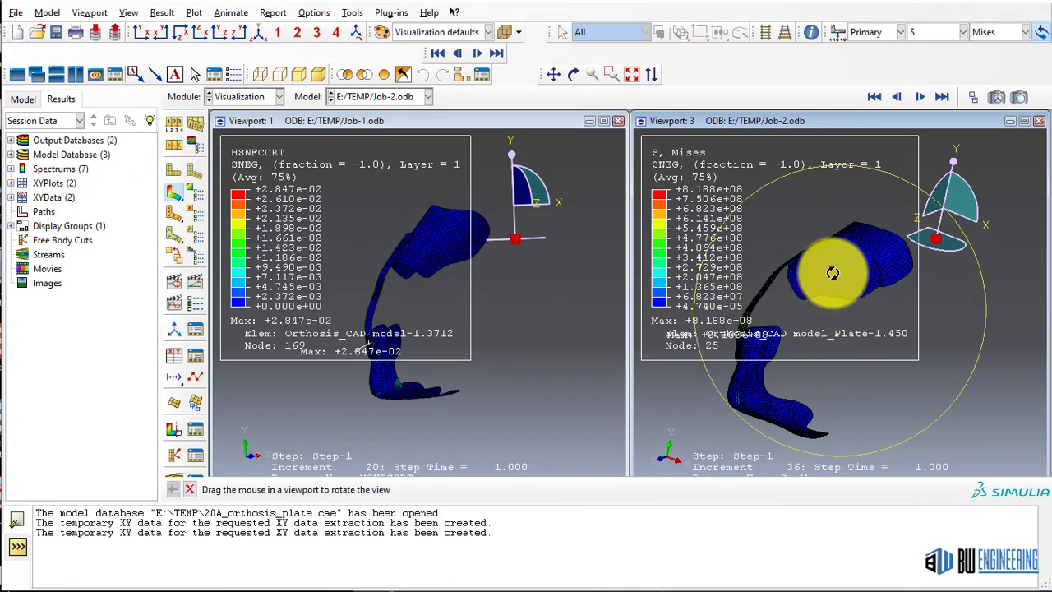
pyautogui.moveTo(832, 273); pyautogui.dragTo(910, 274)
pyautogui.keyDown('ctrl'); pyautogui.keyDown('alt'); pyautogui.click(483, 276); pyautogui.keyUp('alt'); pyautogui.keyUp('ctrl')
pyautogui.keyDown('ctrl'); pyautogui.keyDown('alt'); pyautogui.moveTo(462, 282); pyautogui.dragTo(453, 318, button='middle'); pyautogui.keyUp('alt'); pyautogui.keyUp('ctrl')
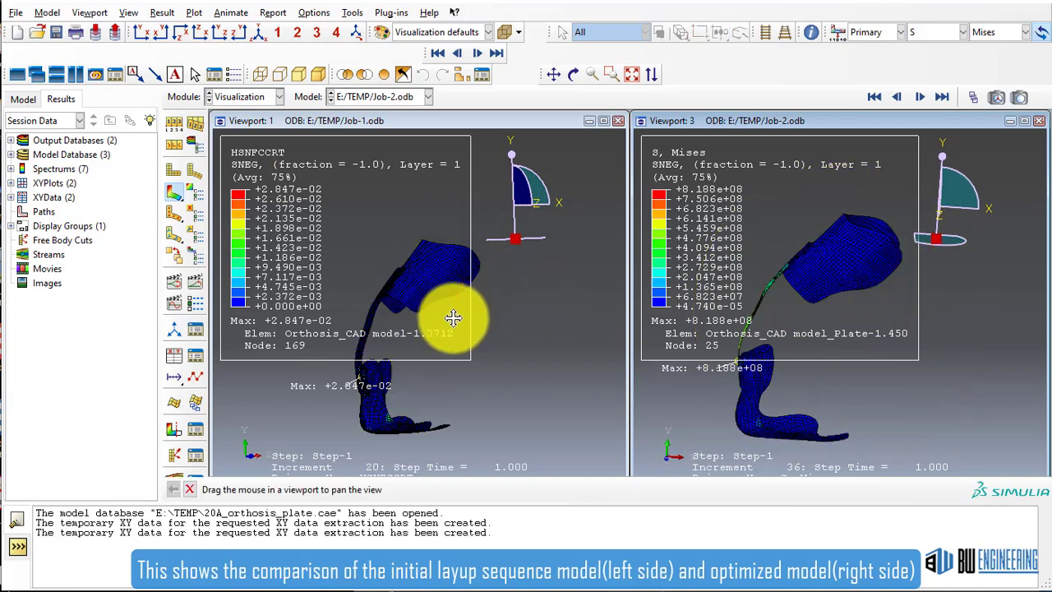
pyautogui.keyDown('ctrl'); pyautogui.keyDown('alt'); pyautogui.moveTo(453, 318); pyautogui.dragTo(409, 320); pyautogui.keyUp('alt'); pyautogui.keyUp('ctrl')
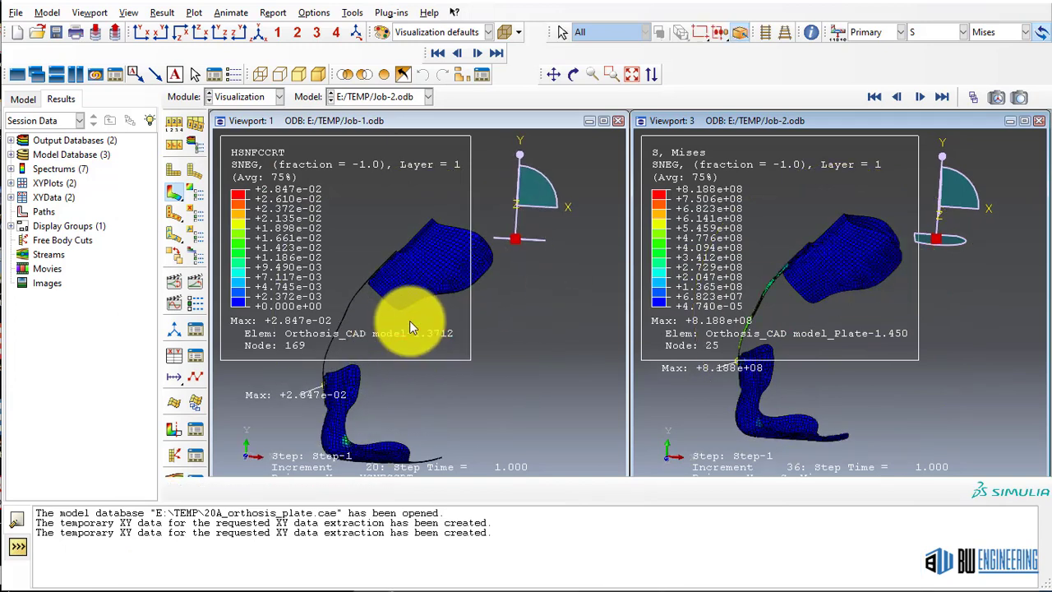
pyautogui.keyDown('ctrl'); pyautogui.keyDown('alt'); pyautogui.moveTo(409, 321); pyautogui.dragTo(493, 291, button='middle'); pyautogui.keyUp('alt'); pyautogui.keyUp('ctrl')
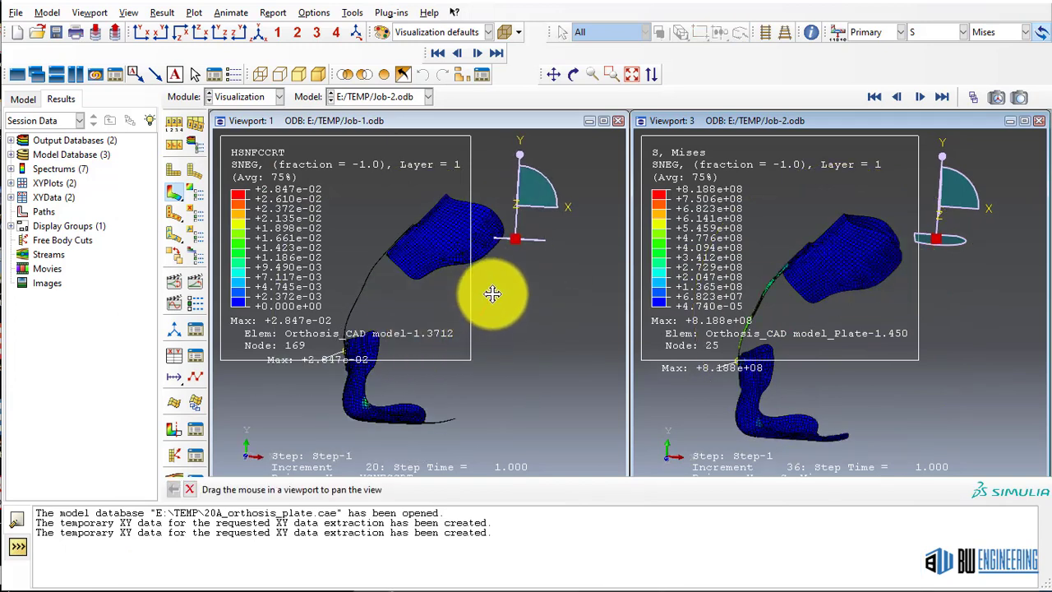
# - Link the two viewports and set the Job-2 and Job-1 results to frame 0 of Step-1
pyautogui.click(97, 75)
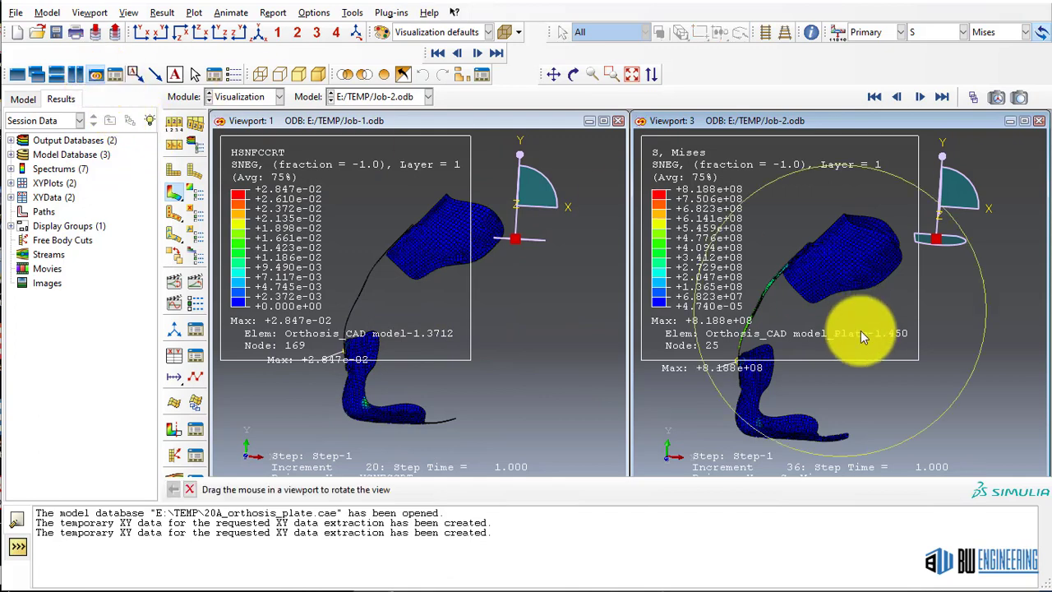
pyautogui.moveTo(860, 330); pyautogui.dragTo(899, 291)
pyautogui.click(971, 99)
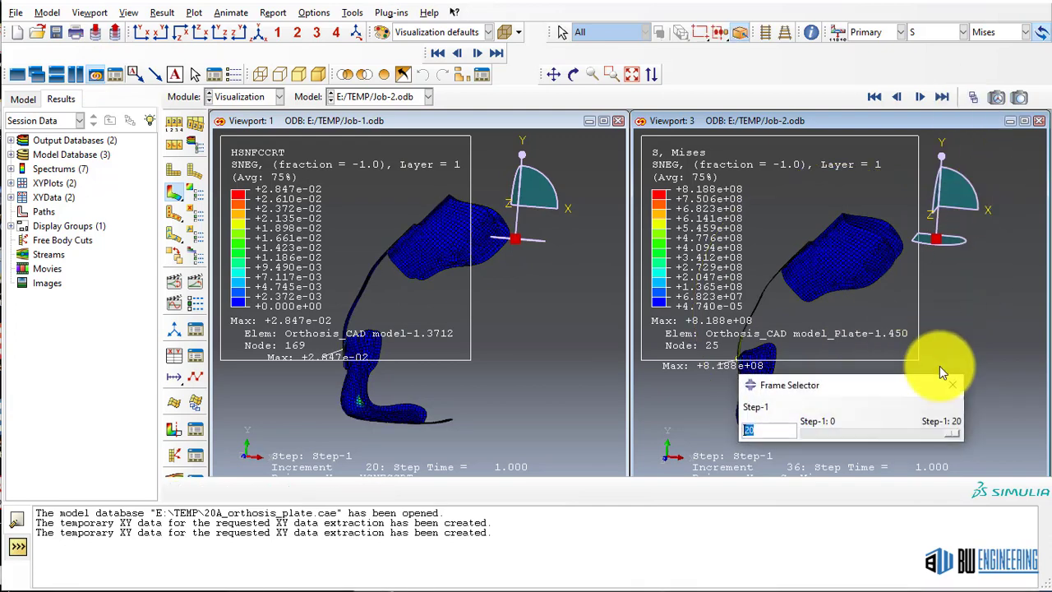
pyautogui.moveTo(952, 429); pyautogui.dragTo(783, 433)
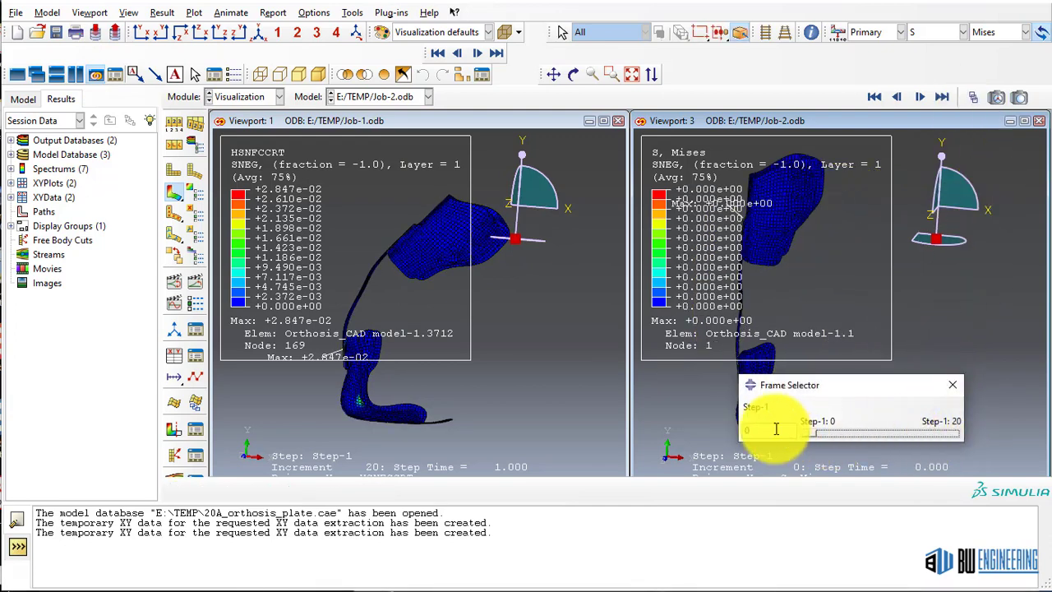
pyautogui.click(415, 134)
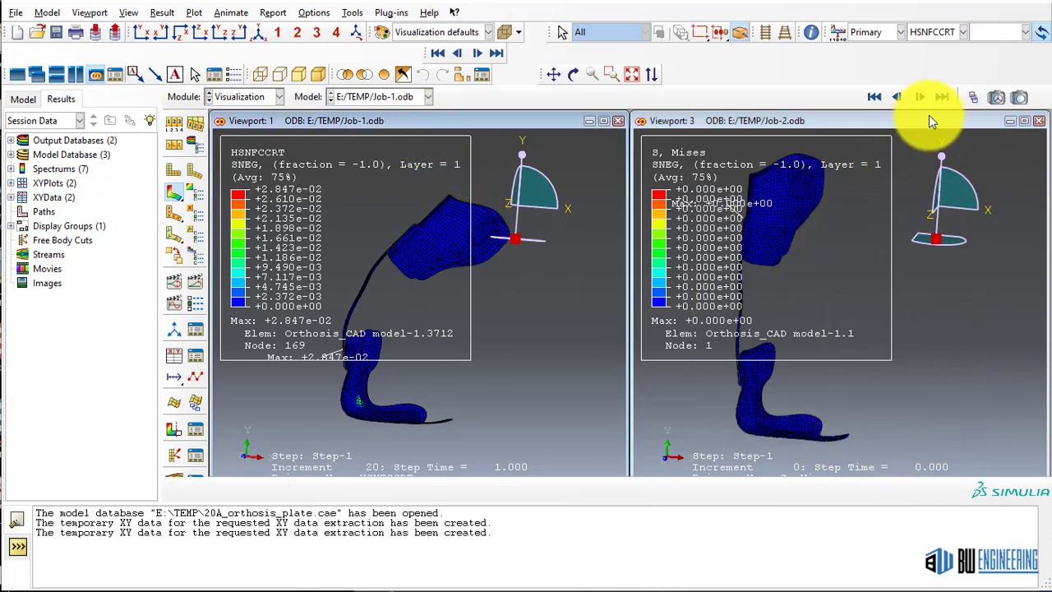
pyautogui.click(974, 98)
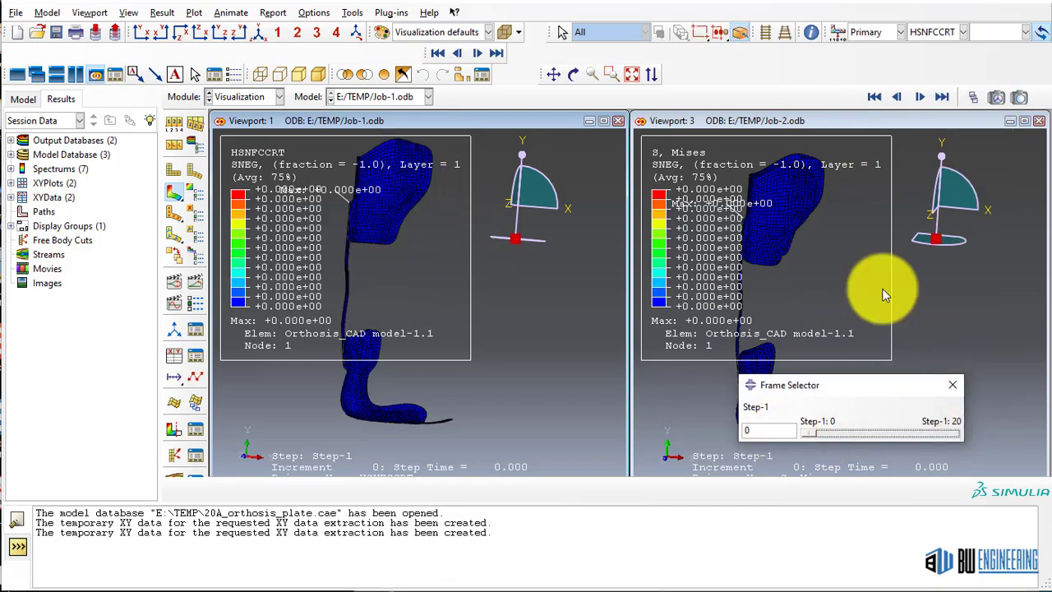
# - Switch the Job-1 contour plot to S, Mises and set it to frame 20 of Step-1
pyautogui.click(961, 31)
pyautogui.click(923, 207)
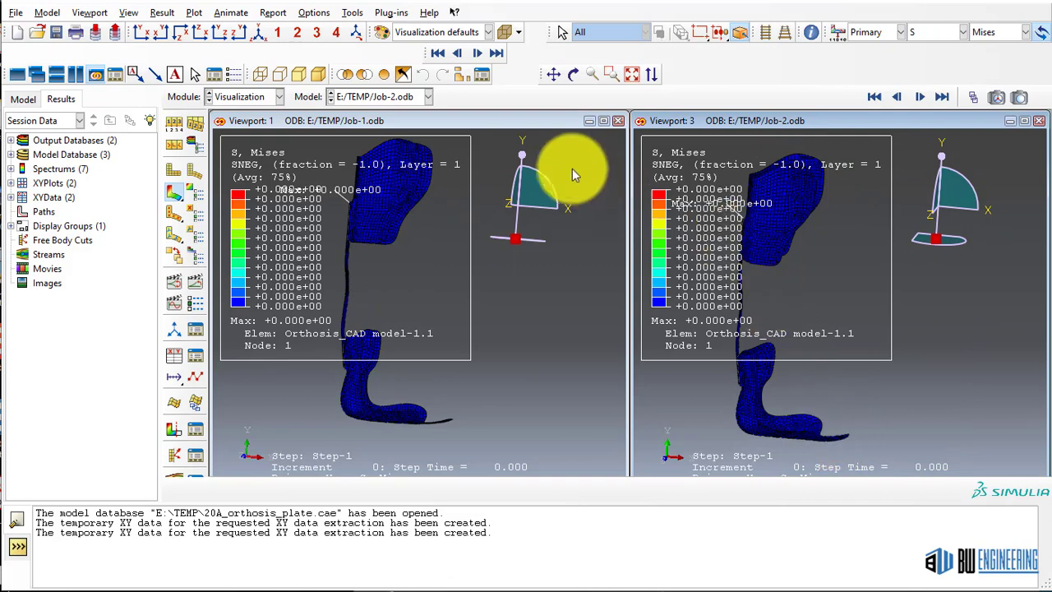
pyautogui.click(972, 97)
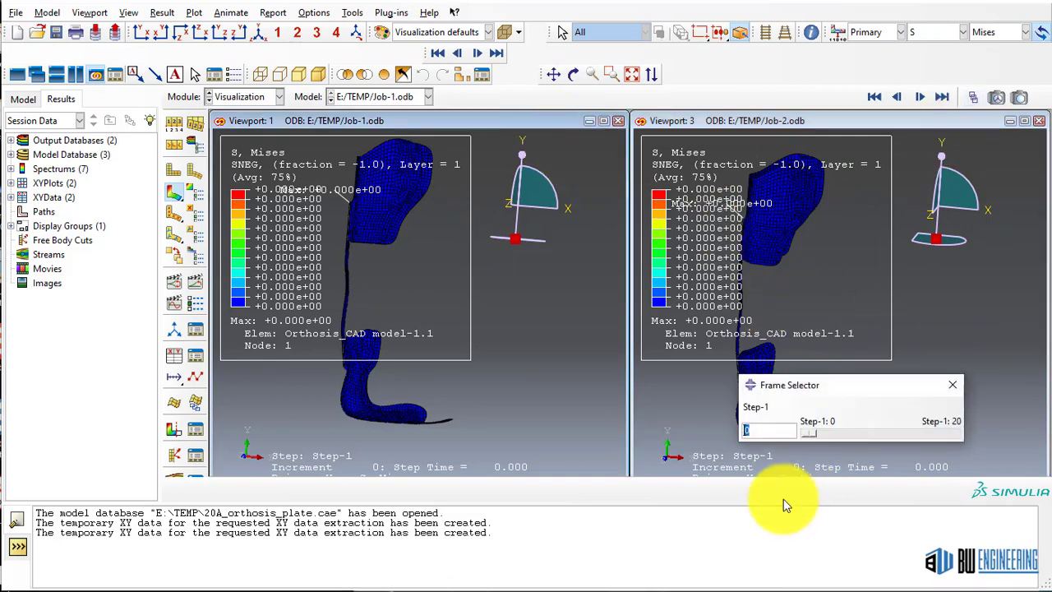
pyautogui.moveTo(812, 437); pyautogui.dragTo(992, 432)
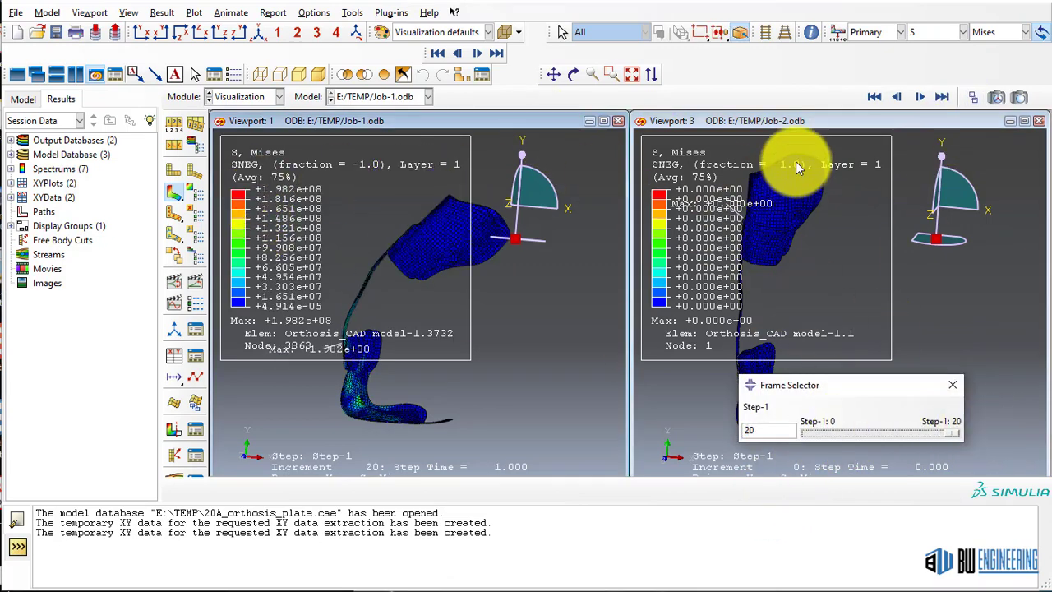
# - Set the Job-2 results to frame 20 of Step-1 and rotate the linked views to expose the plate's stress contours
pyautogui.click(812, 128)
pyautogui.click(972, 98)
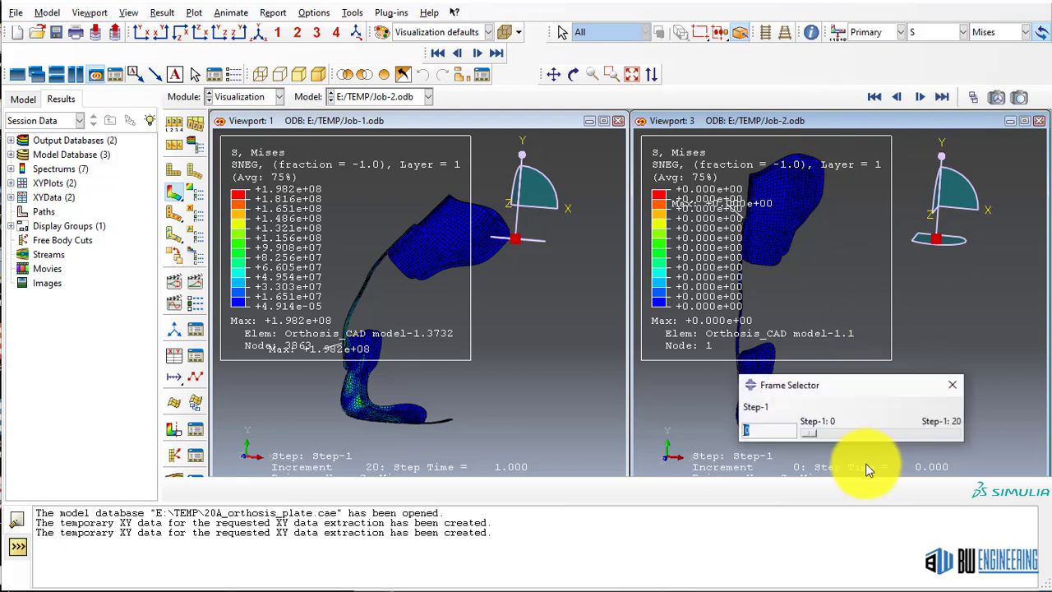
pyautogui.moveTo(807, 436); pyautogui.dragTo(965, 436)
pyautogui.keyDown('ctrl'); pyautogui.keyDown('alt'); pyautogui.moveTo(856, 270); pyautogui.dragTo(791, 341); pyautogui.keyUp('alt'); pyautogui.keyUp('ctrl')
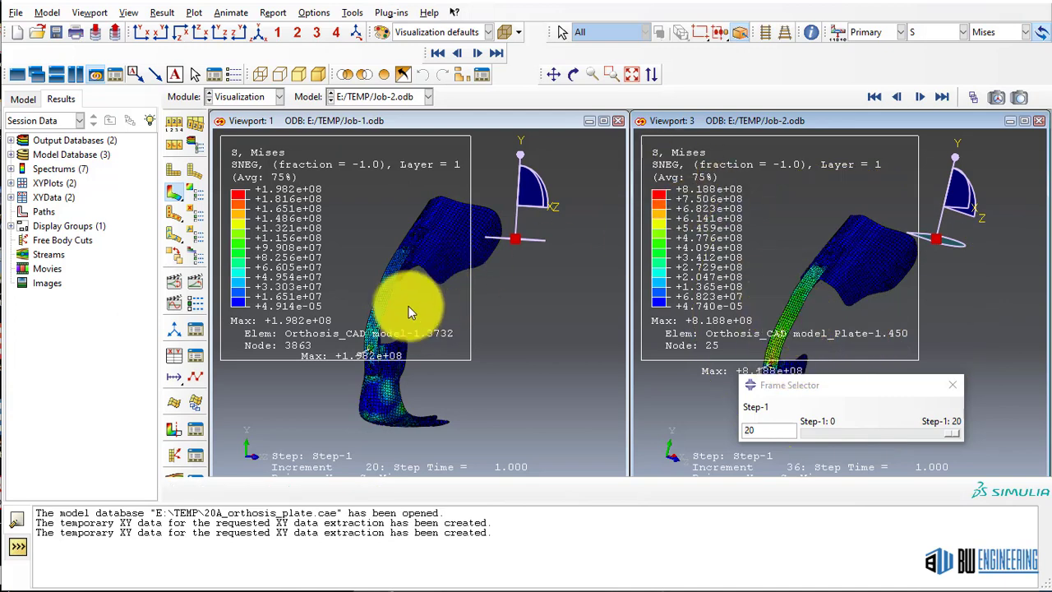
# - Compare the Hashin matrix criteria HSNMTCRT and HSNMCCRT in both viewports, finishing on HSNMTCRT with the Job-1 viewport current
pyautogui.click(948, 33)
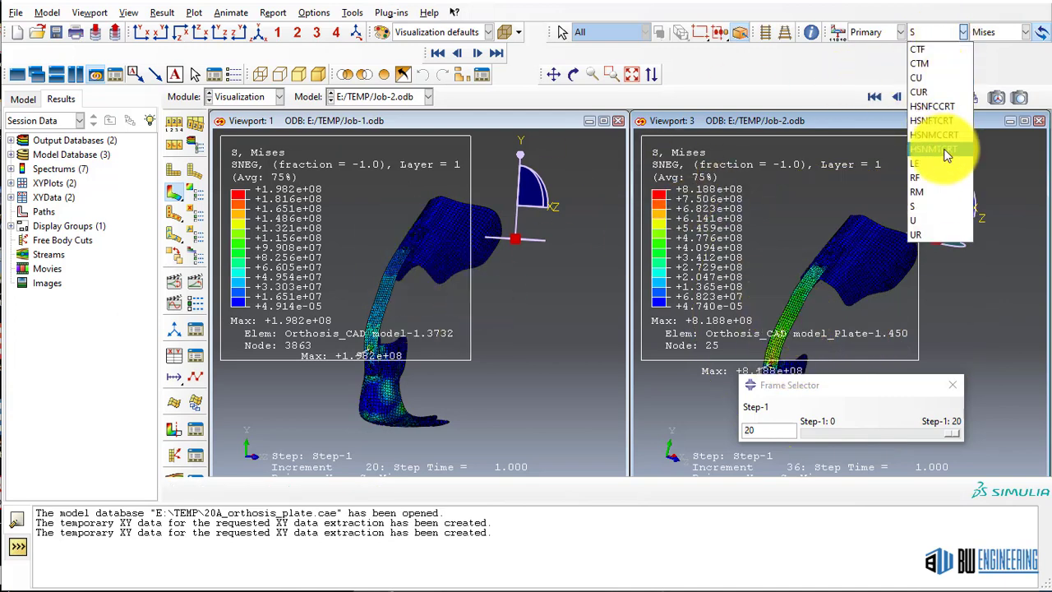
pyautogui.click(941, 148)
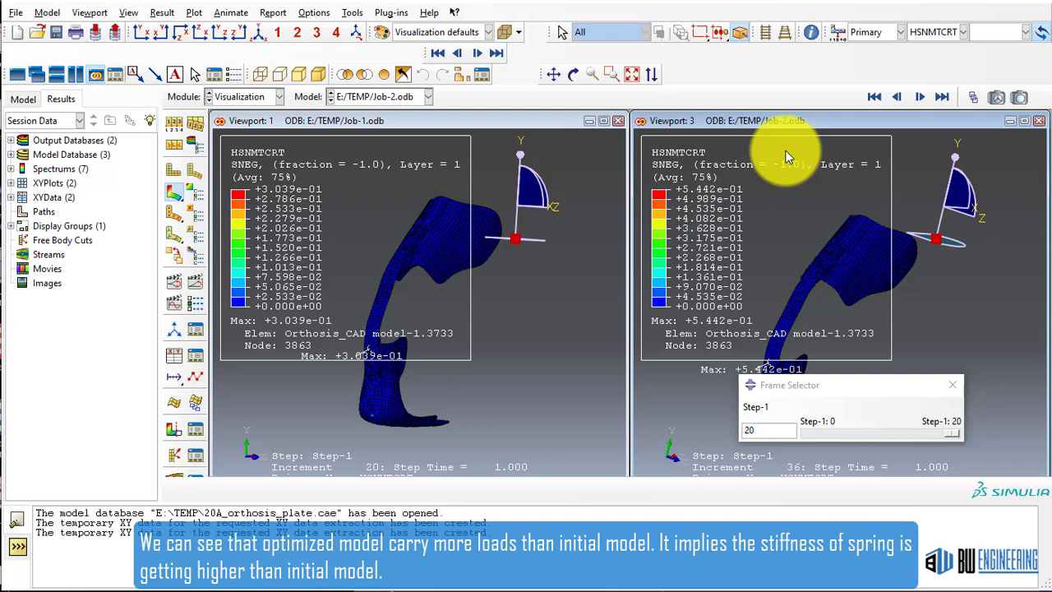
pyautogui.click(933, 32)
pyautogui.click(933, 135)
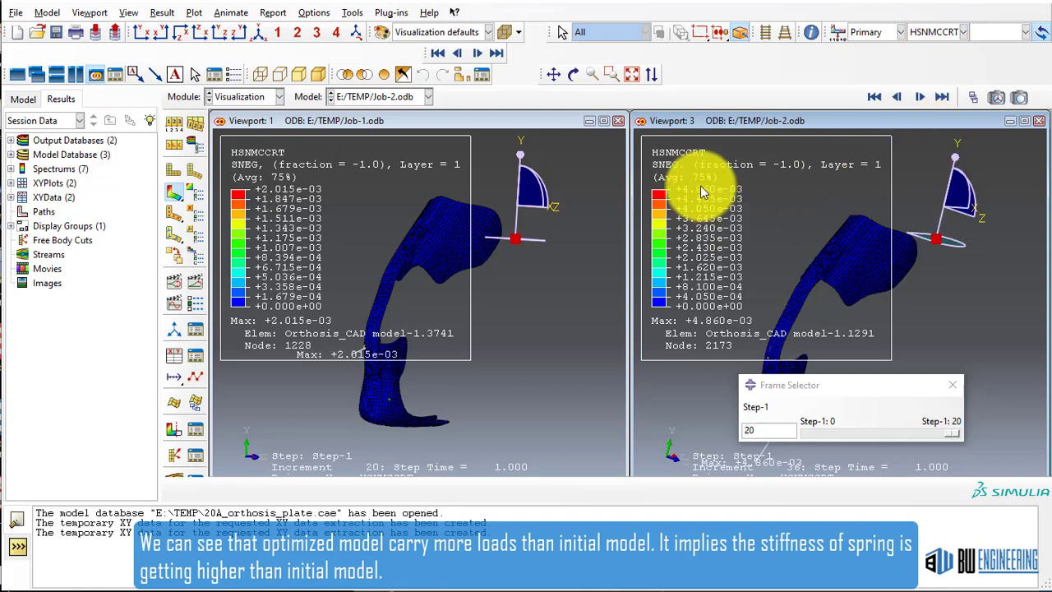
pyautogui.click(933, 33)
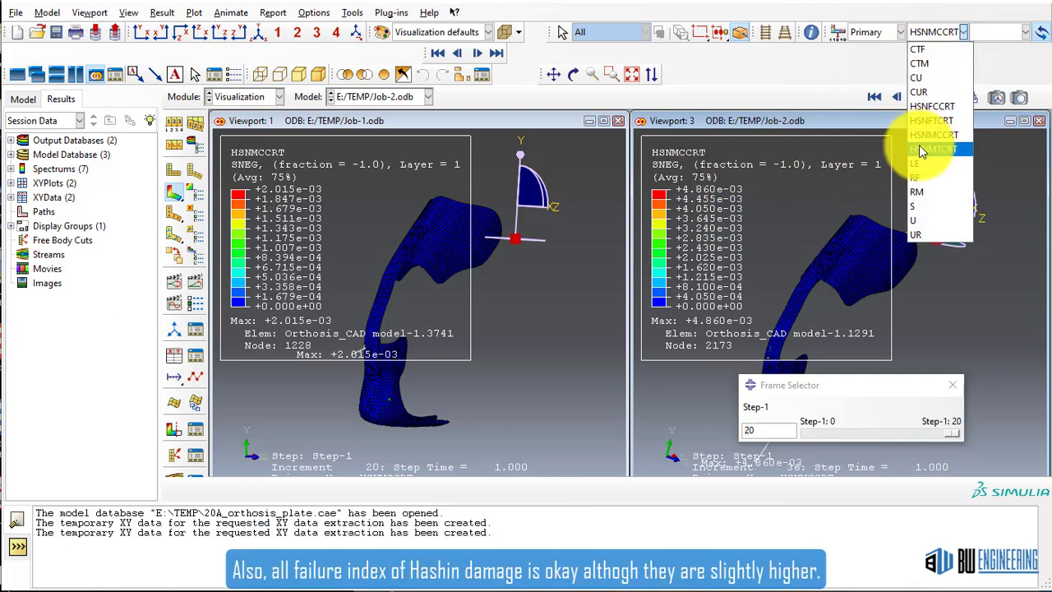
pyautogui.click(918, 147)
pyautogui.click(412, 145)
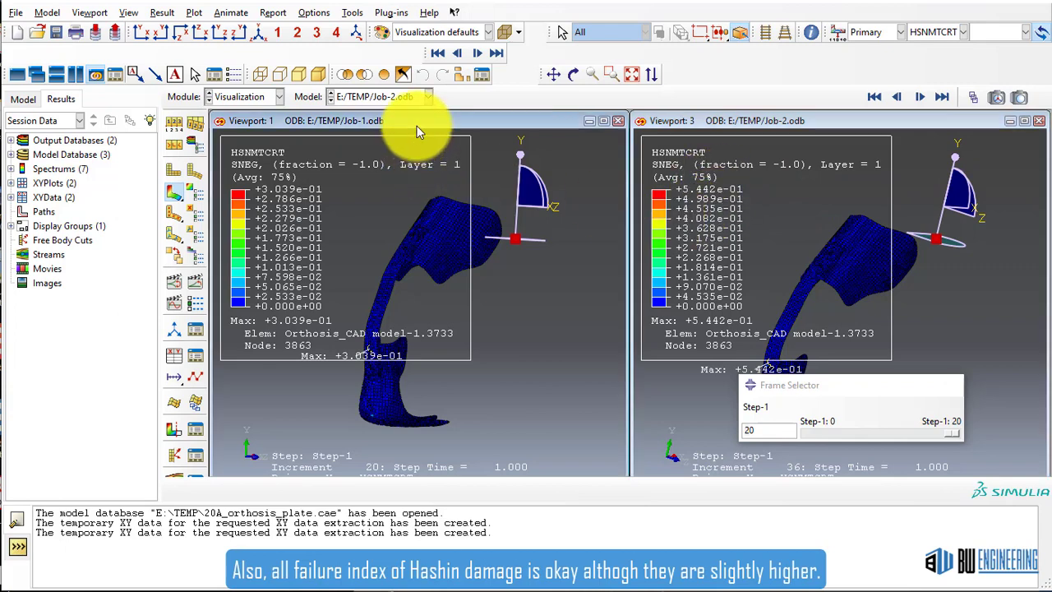
pyautogui.click(940, 33)
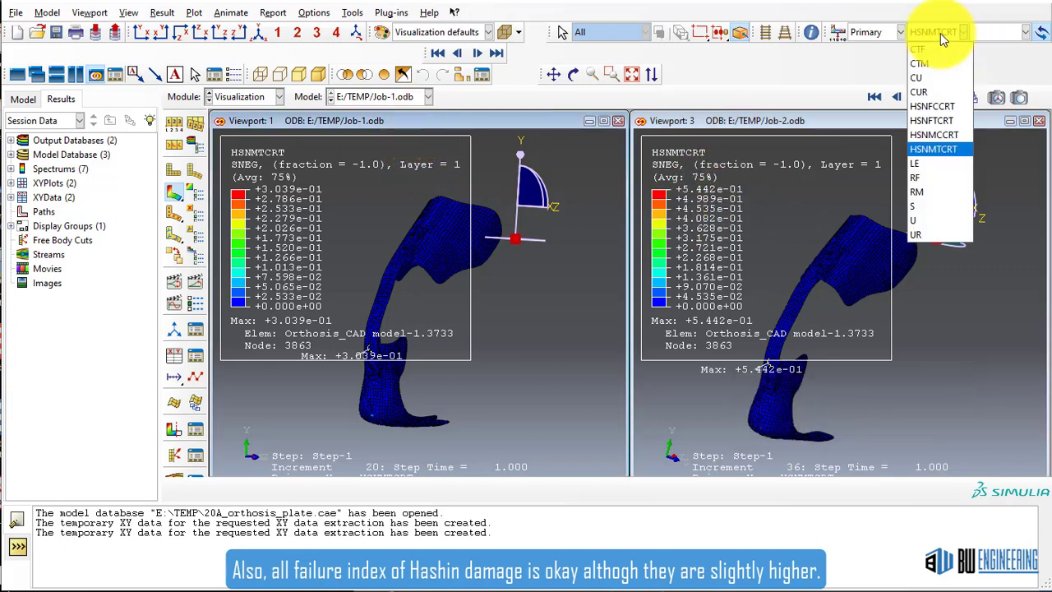
pyautogui.click(942, 148)
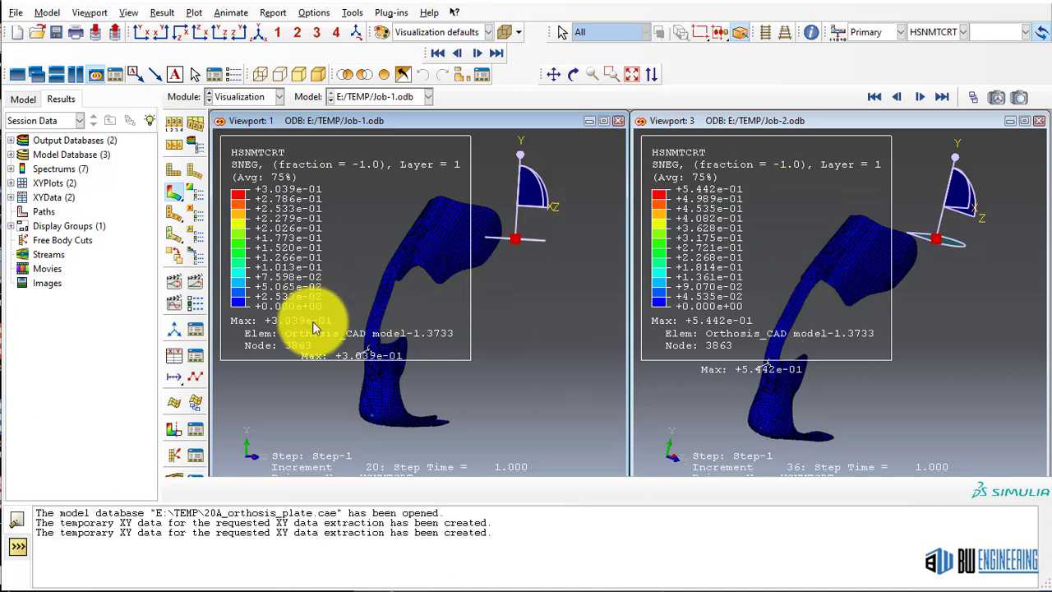
# - Plot RF.Magnitude over time for the SENSOR node set from the Job-1 field output
pyautogui.click(173, 355)
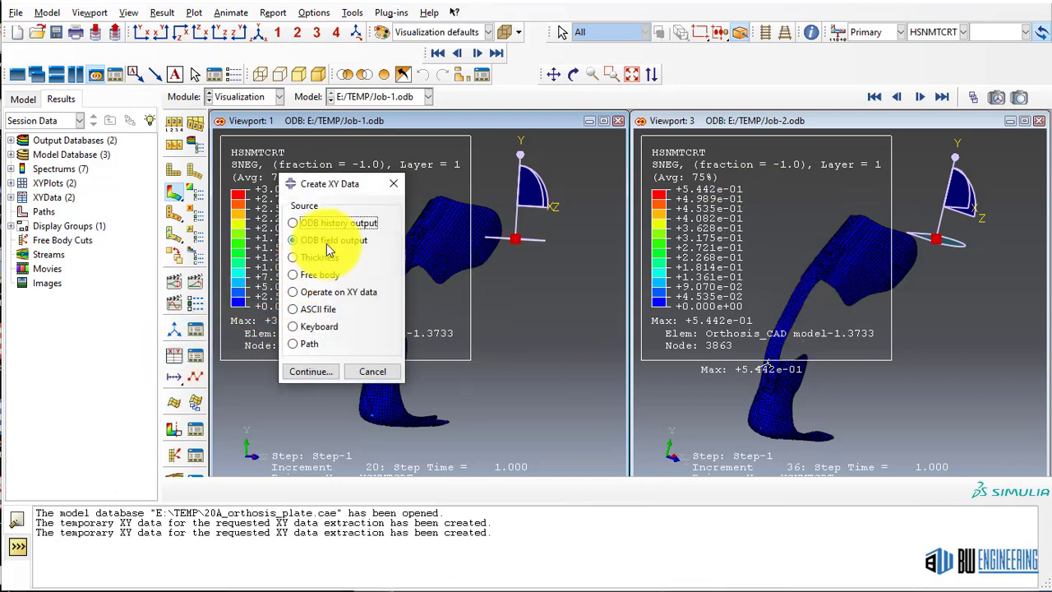
pyautogui.click(307, 369)
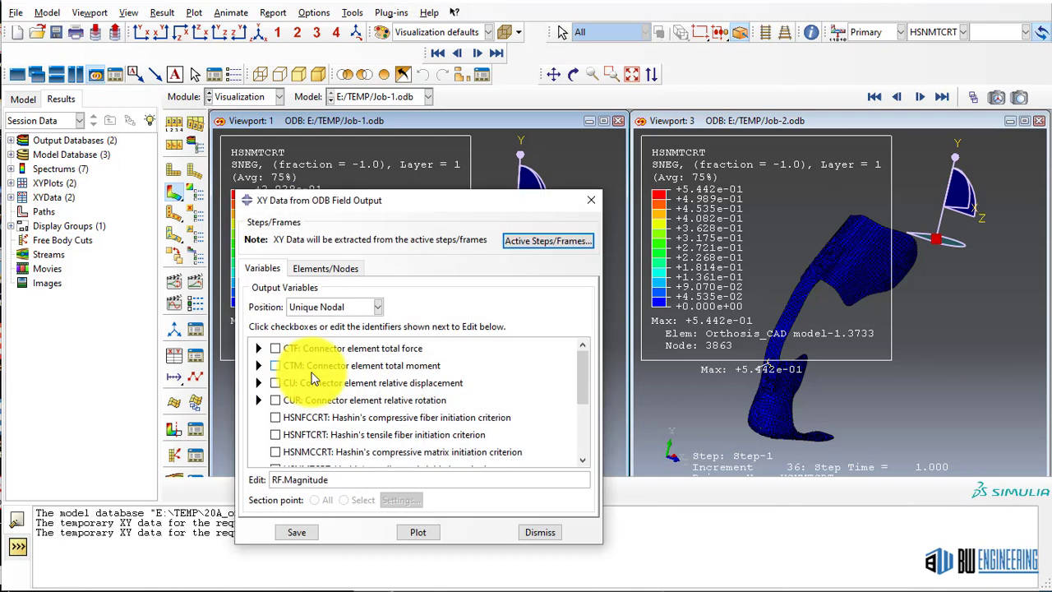
pyautogui.click(325, 268)
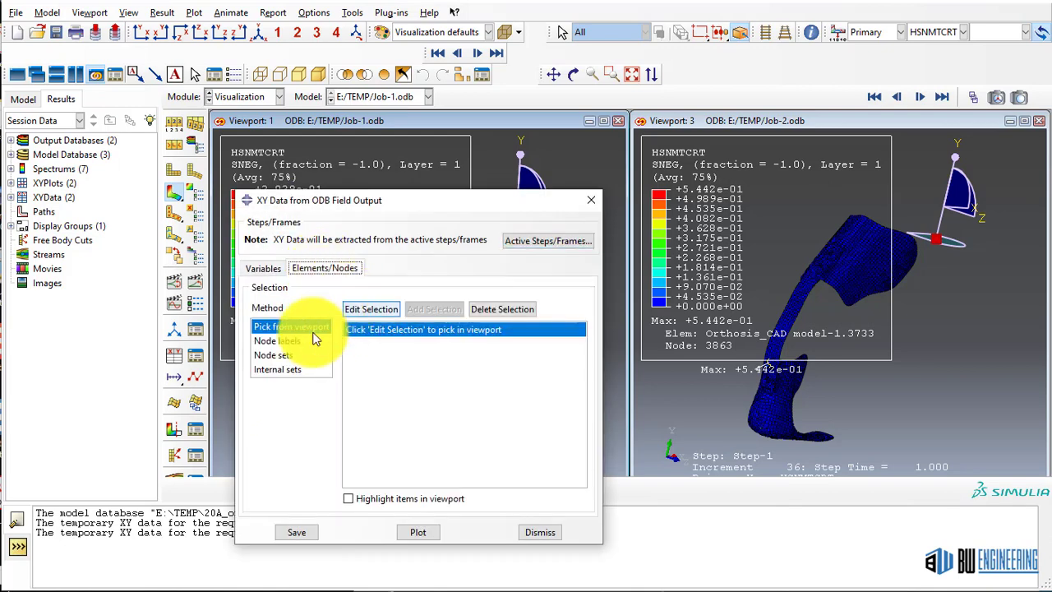
pyautogui.click(273, 355)
pyautogui.click(386, 479)
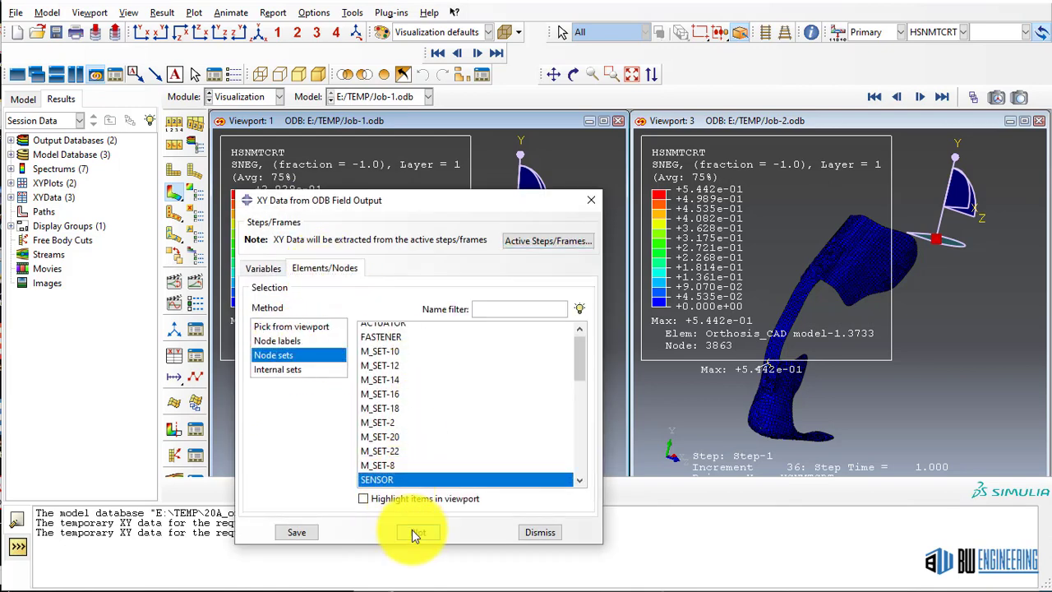
pyautogui.click(415, 533)
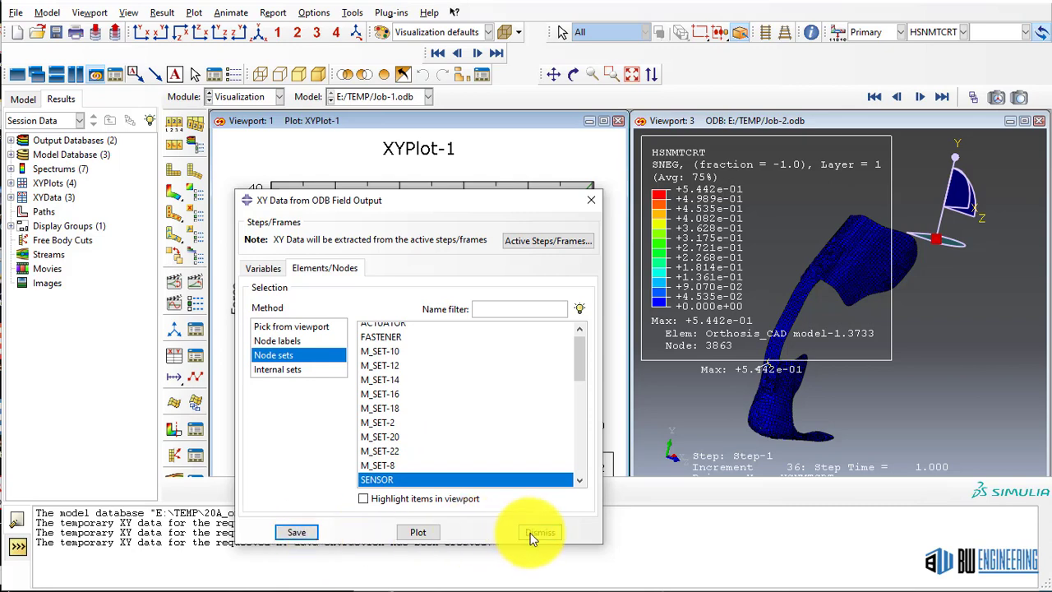
# - Plot RF.Magnitude over time for the SENSOR node set from the Job-2 field output in Viewport 3, without saving the XY data
pyautogui.click(704, 120)
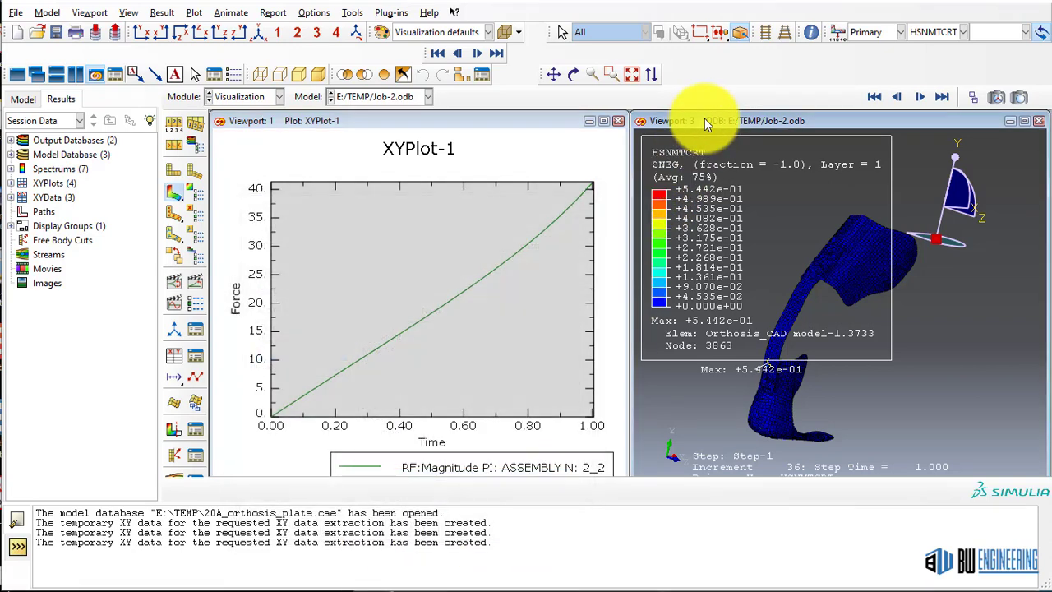
pyautogui.click(171, 357)
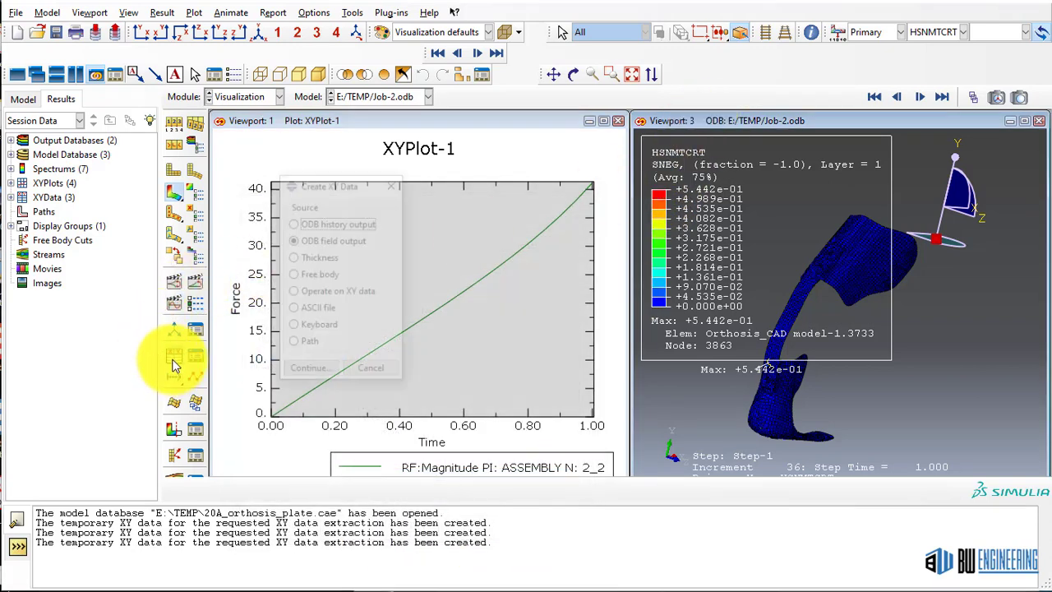
pyautogui.click(310, 370)
pyautogui.click(325, 268)
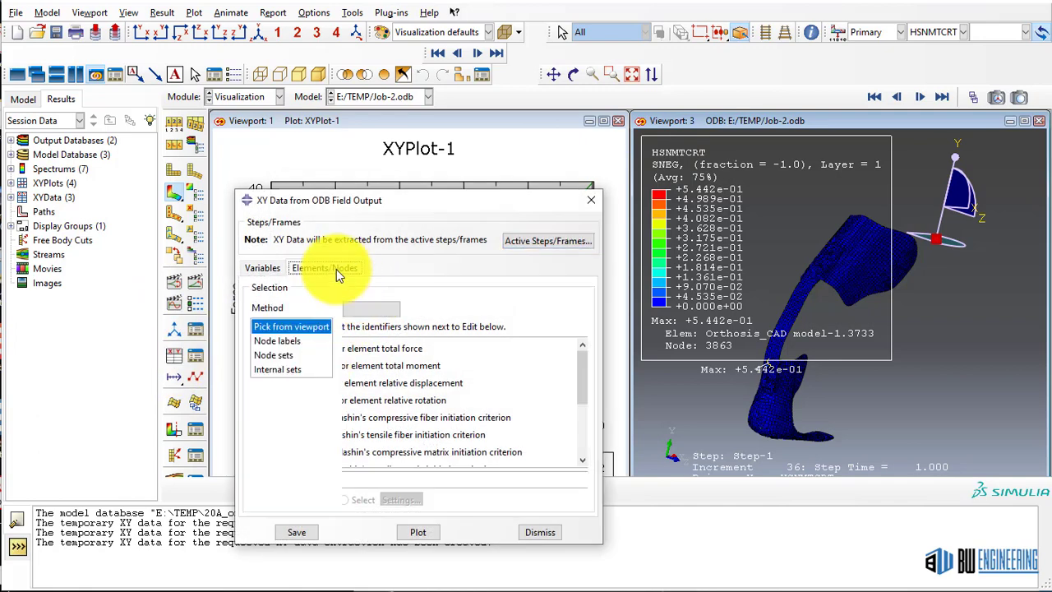
pyautogui.click(290, 356)
pyautogui.click(386, 484)
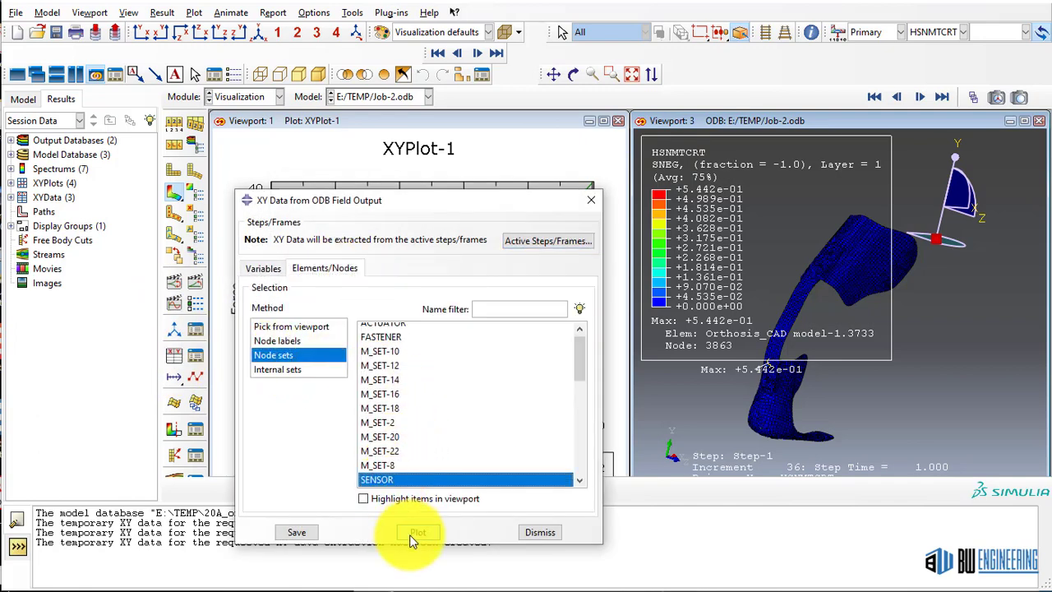
pyautogui.click(412, 532)
pyautogui.click(297, 532)
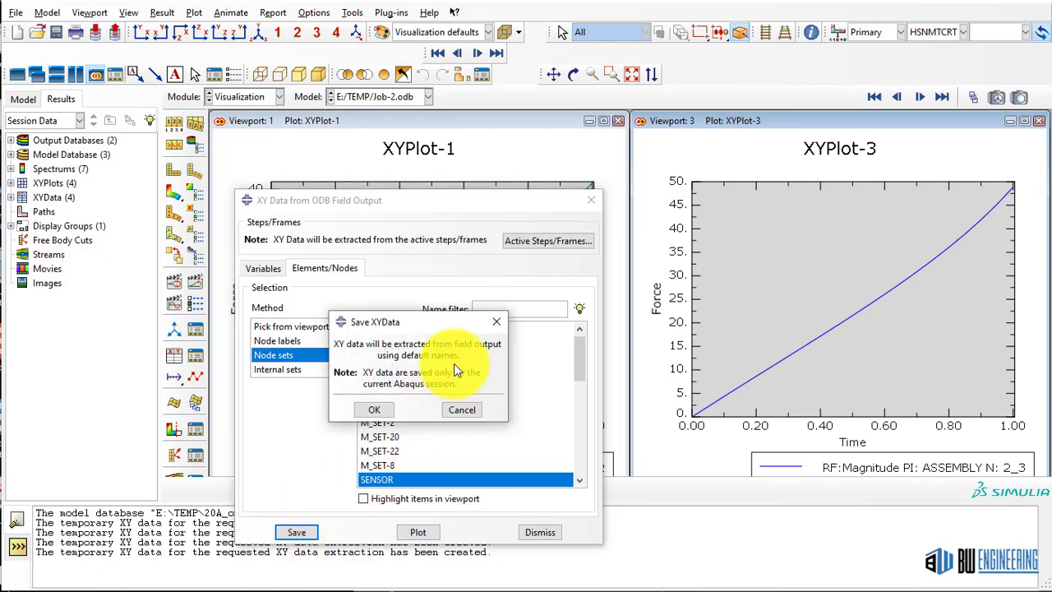
pyautogui.click(460, 409)
pyautogui.click(592, 201)
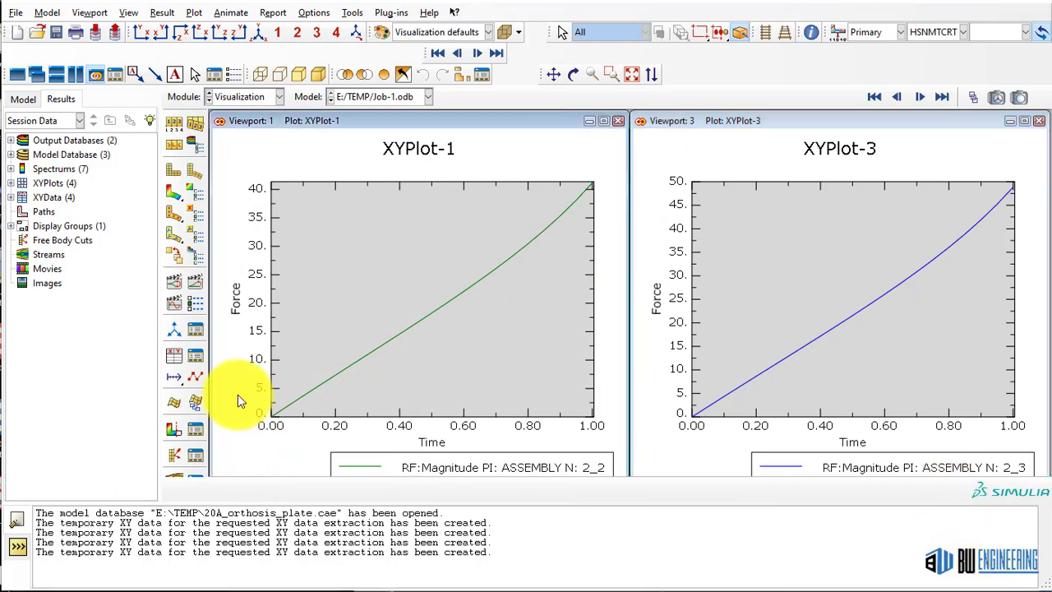
# - Overlay the RF:Magnitude curves N: 2, N: 2_1 and N: 2_3 of both jobs in the Viewport 1 plot
pyautogui.click(197, 355)
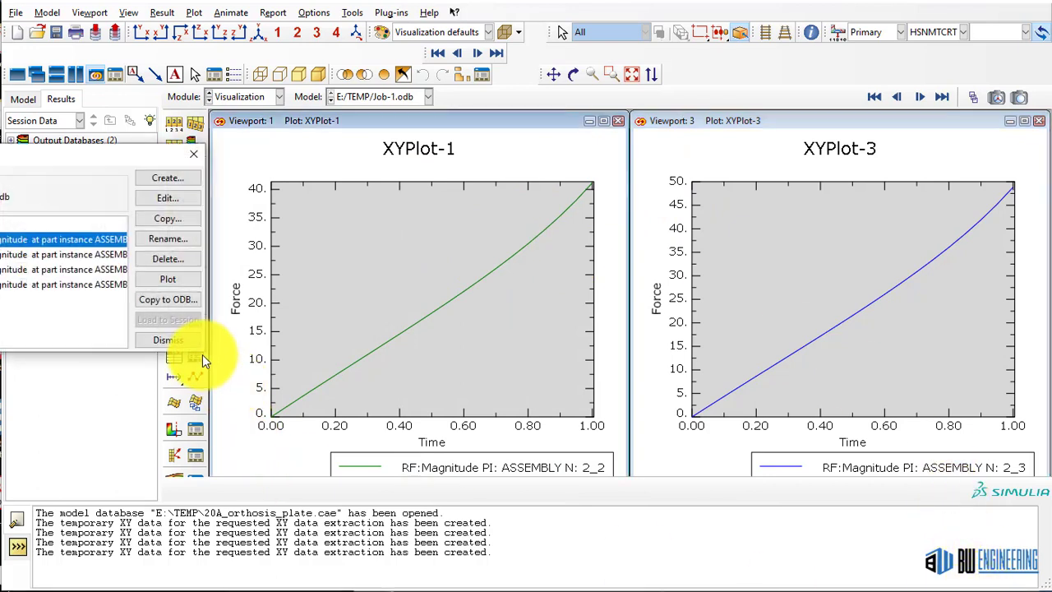
pyautogui.keyDown('ctrl'); pyautogui.click(28, 254); pyautogui.keyUp('ctrl')
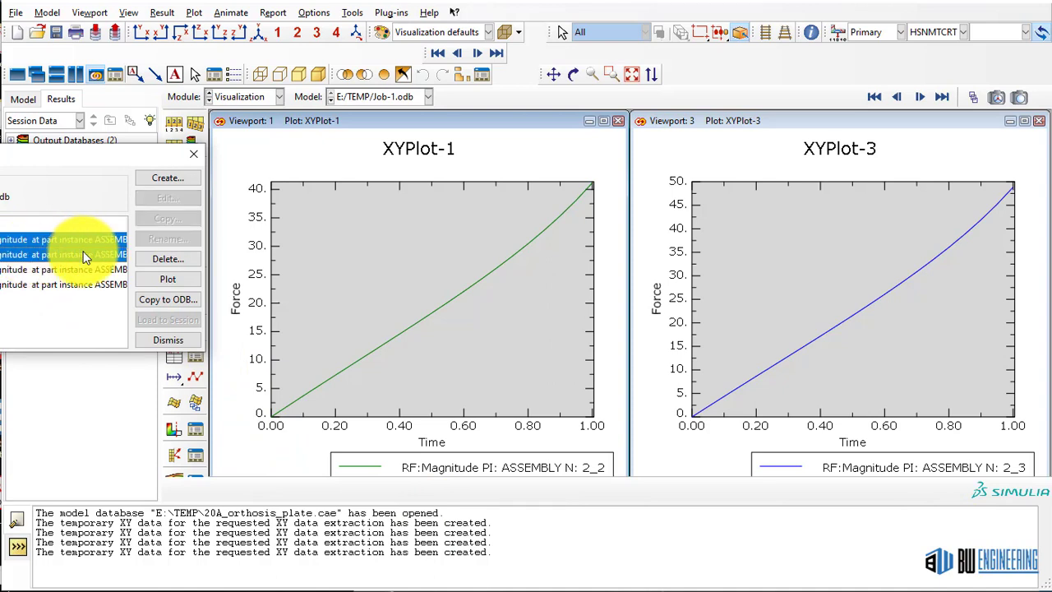
pyautogui.click(164, 280)
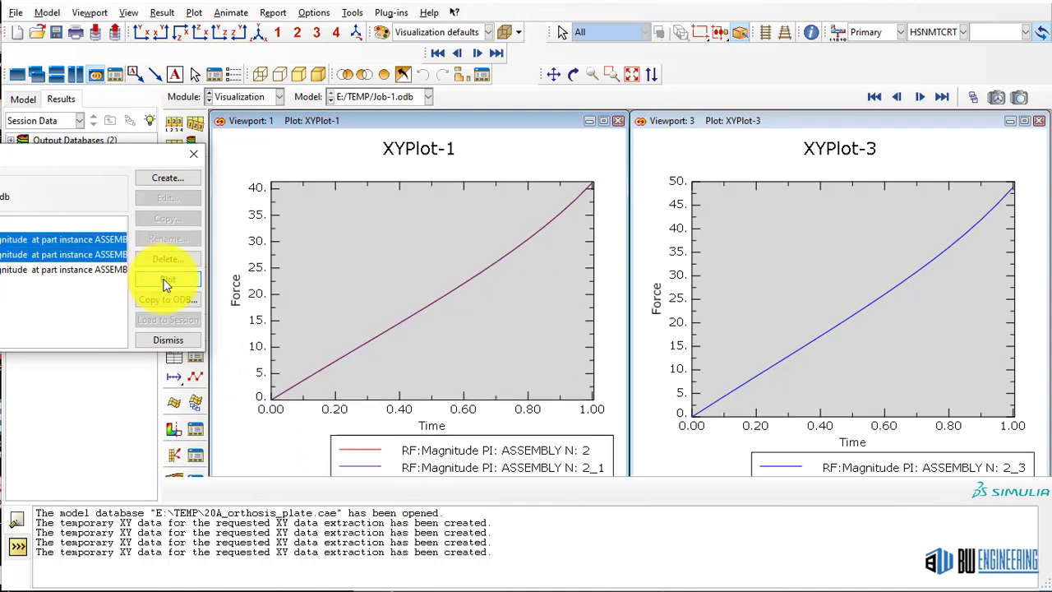
pyautogui.keyDown('ctrl'); pyautogui.click(98, 270); pyautogui.keyUp('ctrl')
pyautogui.click(165, 280)
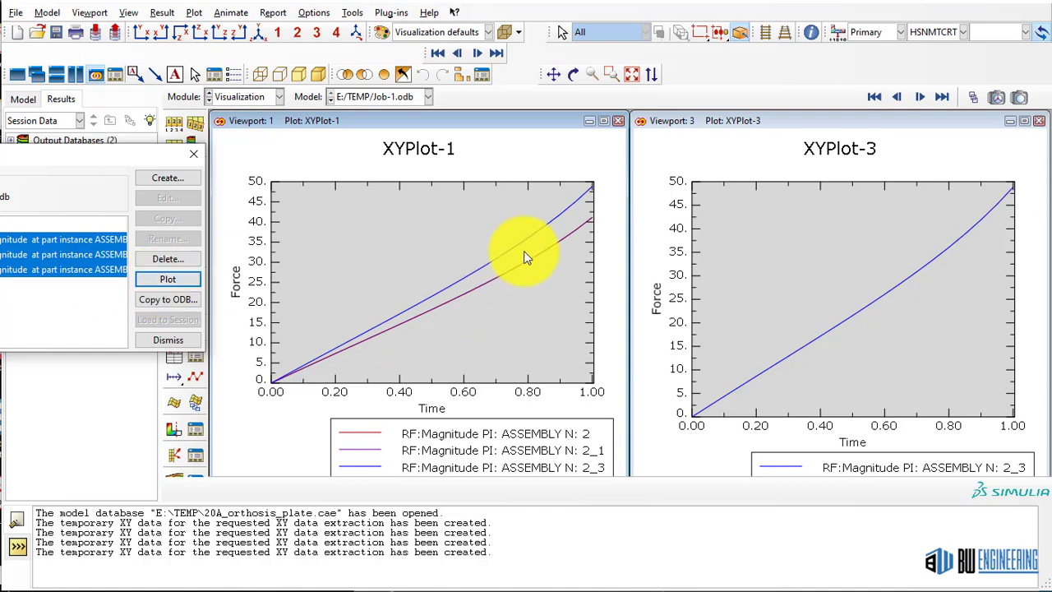
pyautogui.click(194, 153)
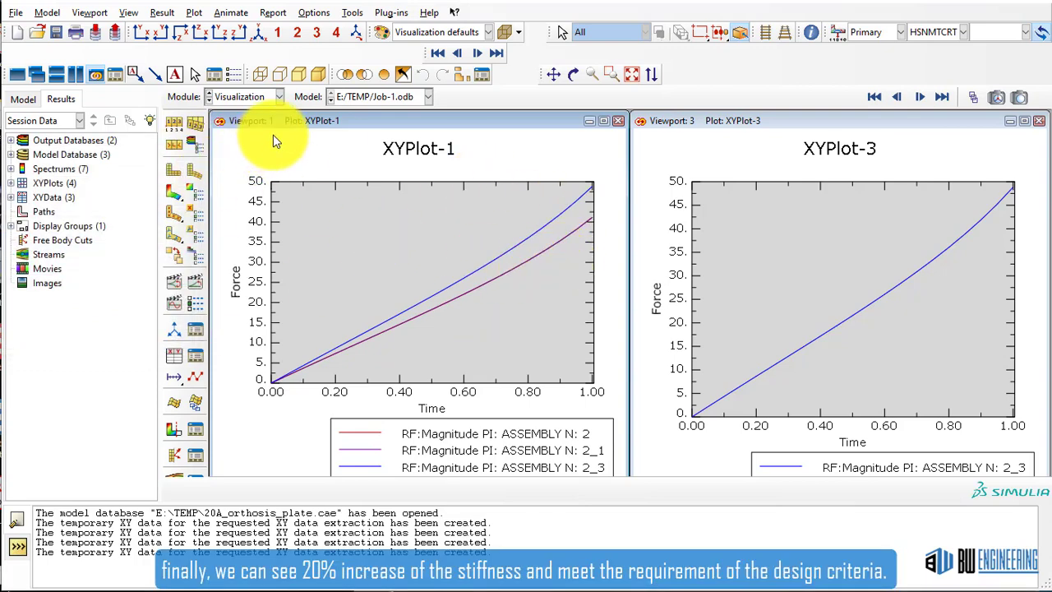
# - Return both viewports to contour plots showing S, Mises and rotate the Job-1 and Job-2 models for comparison
pyautogui.click(173, 192)
pyautogui.click(174, 194)
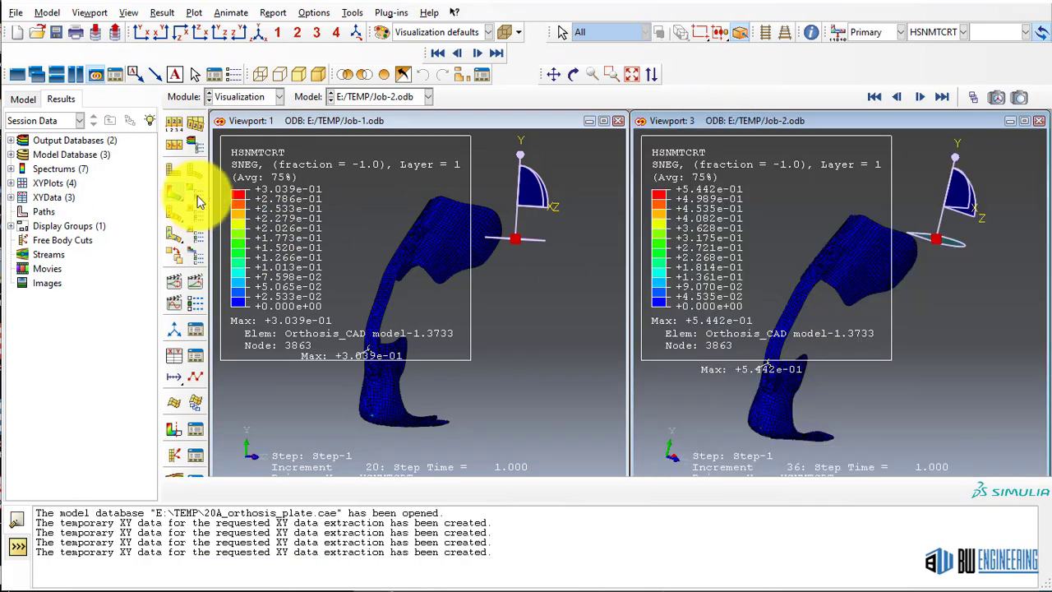
pyautogui.click(936, 32)
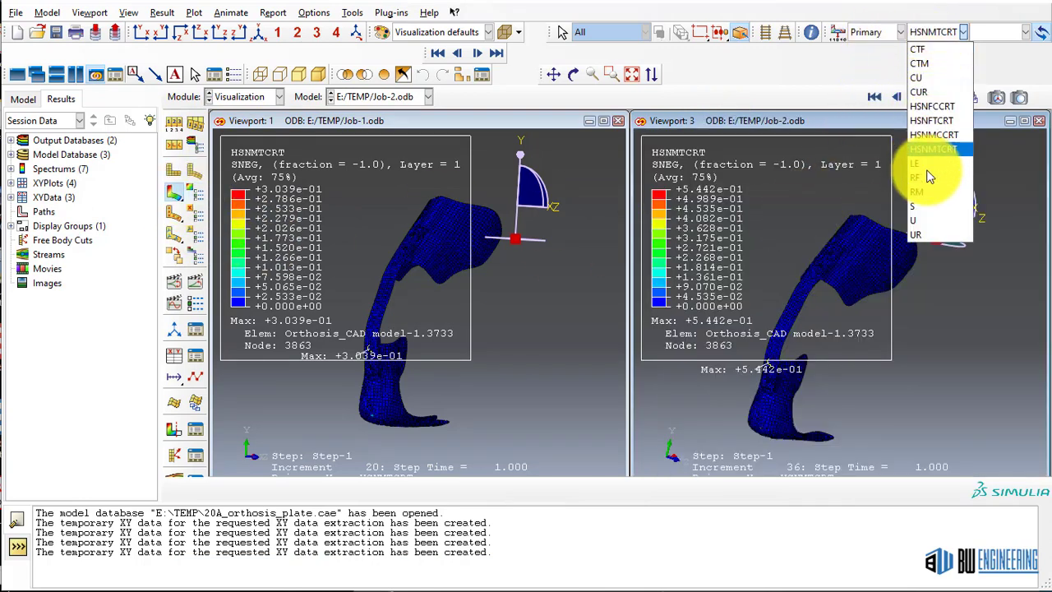
pyautogui.click(929, 204)
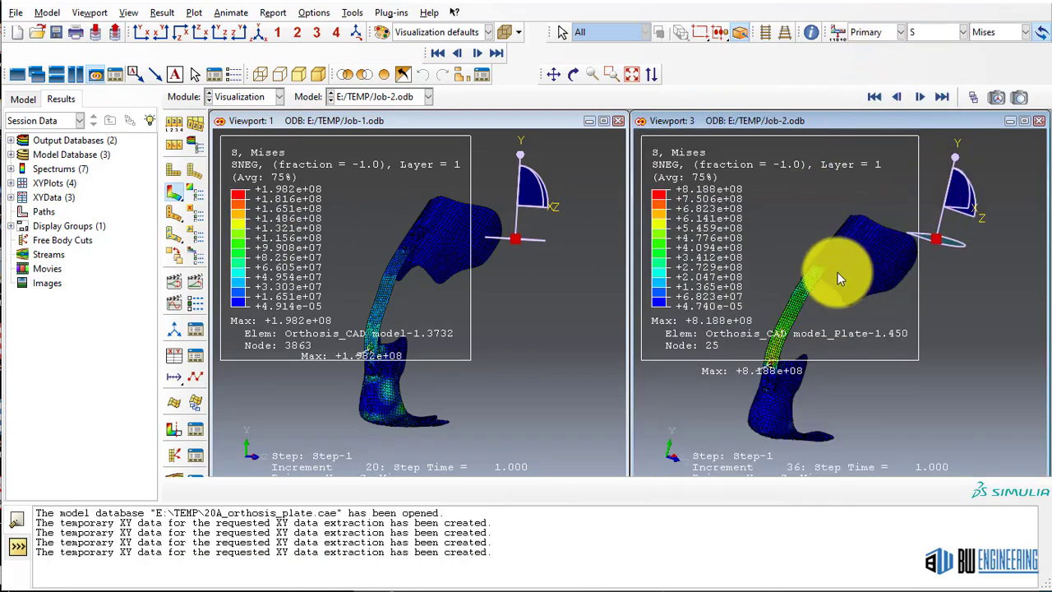
pyautogui.click(447, 127)
pyautogui.moveTo(836, 335); pyautogui.dragTo(530, 316)
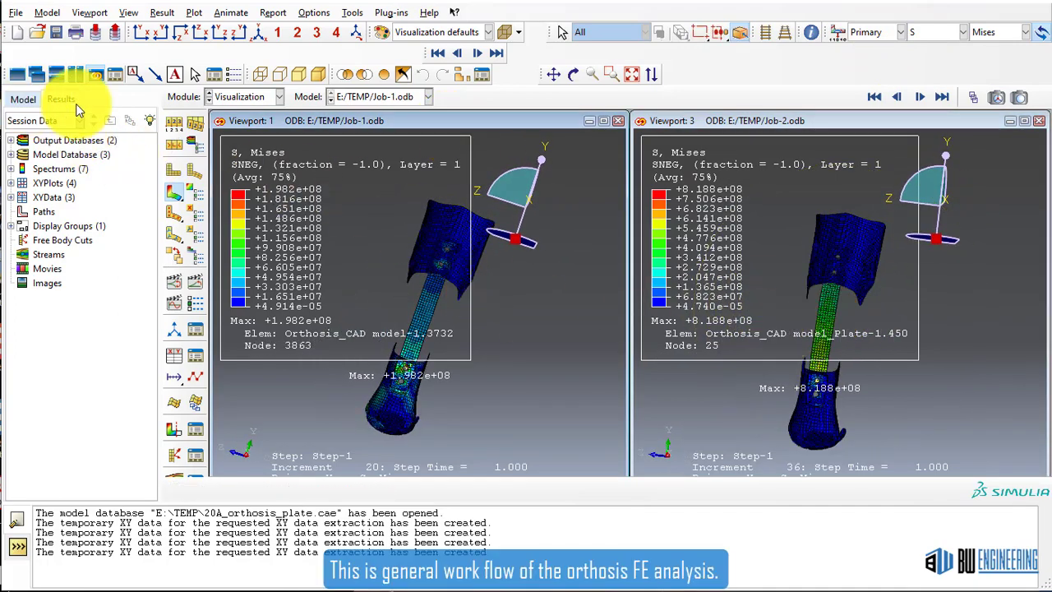
# - Display the Model-2 part Orthosis_CAD model_type2 in Viewport 1 and inspect its geometry
pyautogui.click(22, 98)
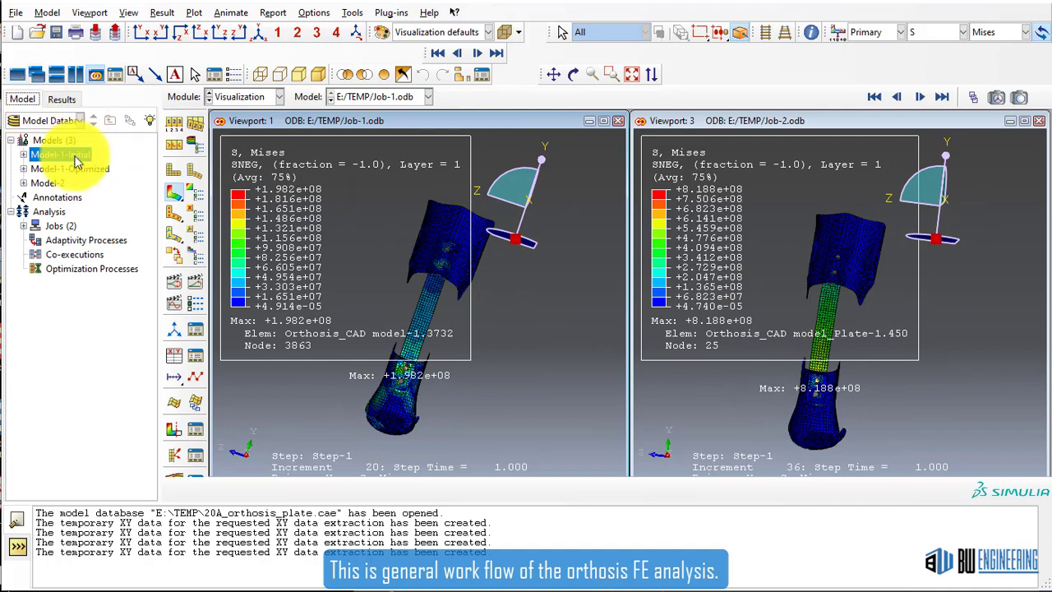
pyautogui.click(46, 183)
pyautogui.click(25, 184)
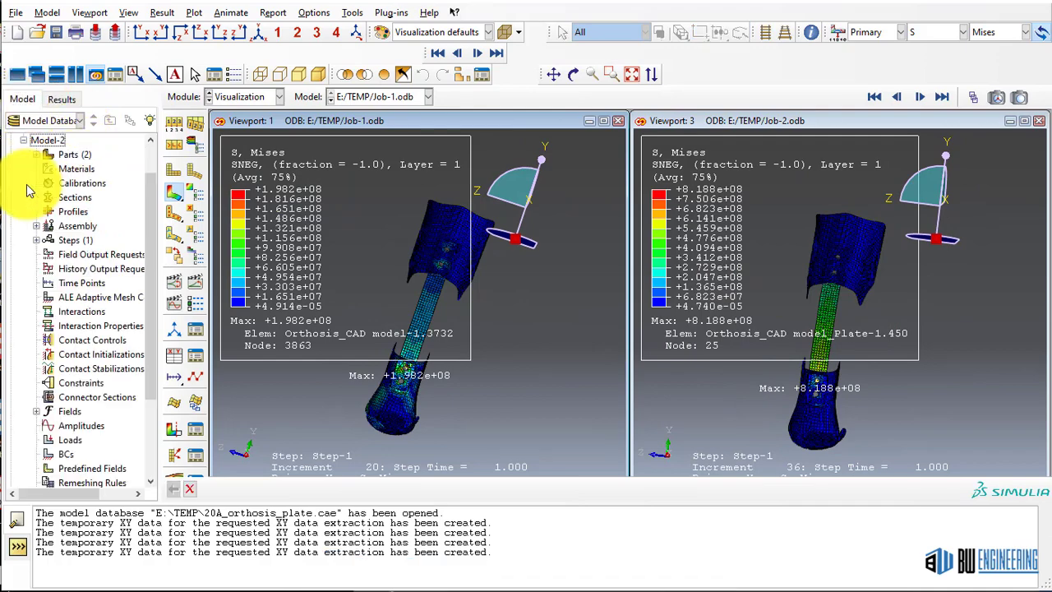
pyautogui.click(37, 158)
pyautogui.doubleClick(79, 167)
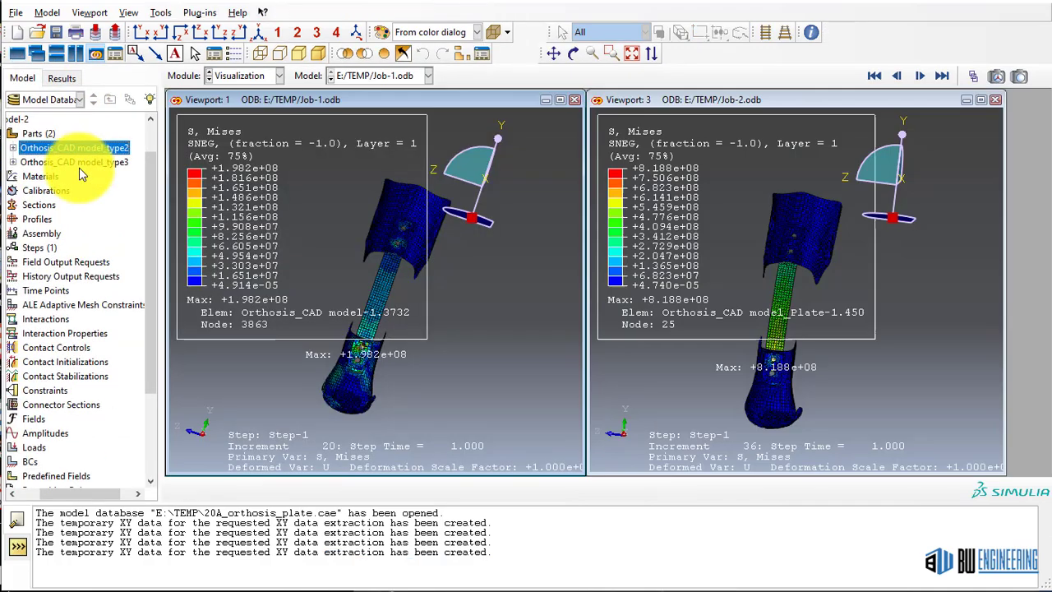
pyautogui.keyDown('ctrl'); pyautogui.keyDown('alt'); pyautogui.moveTo(469, 314); pyautogui.dragTo(484, 287); pyautogui.keyUp('alt'); pyautogui.keyUp('ctrl')
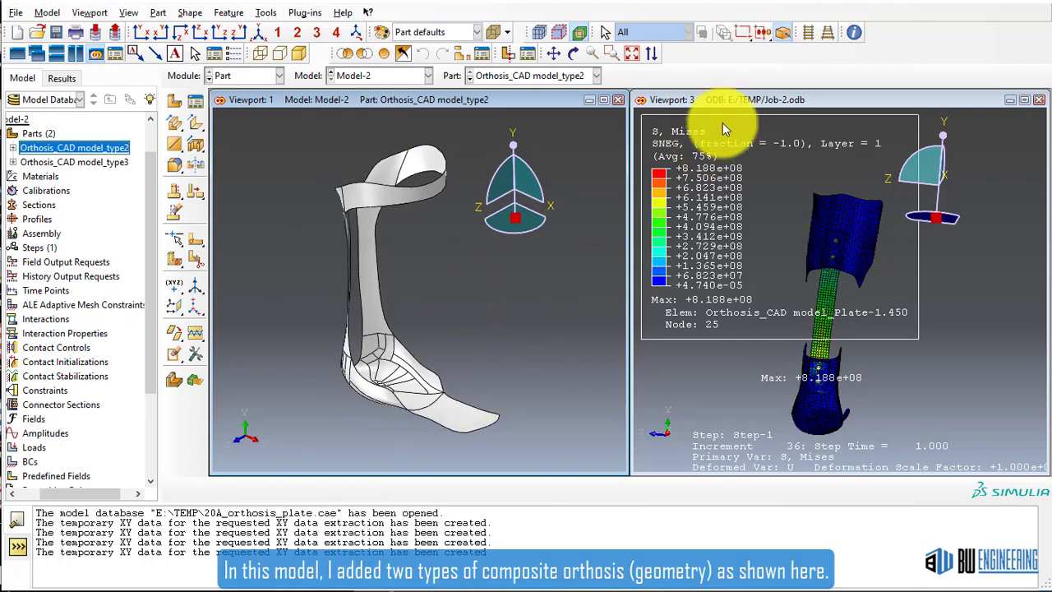
# - Display the part Orthosis_CAD model_type3 in Viewport 3 and rotate both orthosis geometries to examine their shapes
pyautogui.click(734, 104)
pyautogui.click(24, 100)
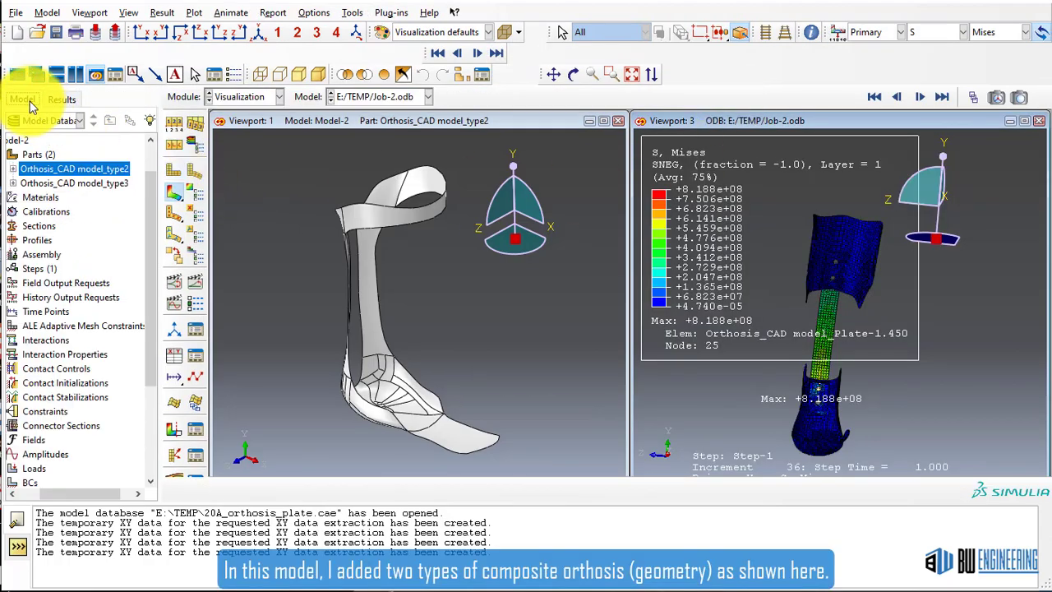
pyautogui.doubleClick(63, 182)
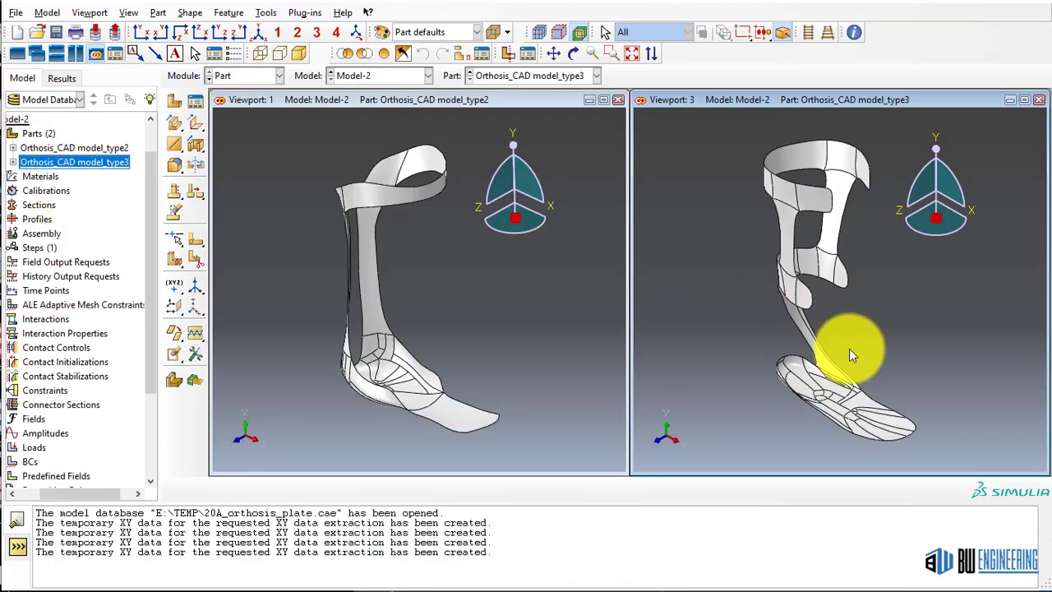
pyautogui.keyDown('ctrl'); pyautogui.keyDown('alt'); pyautogui.moveTo(849, 349); pyautogui.dragTo(715, 325); pyautogui.keyUp('alt'); pyautogui.keyUp('ctrl')
# - Show the type2 and type3 parts in the Mesh module in both viewports and examine their meshes from several angles
pyautogui.click(278, 75)
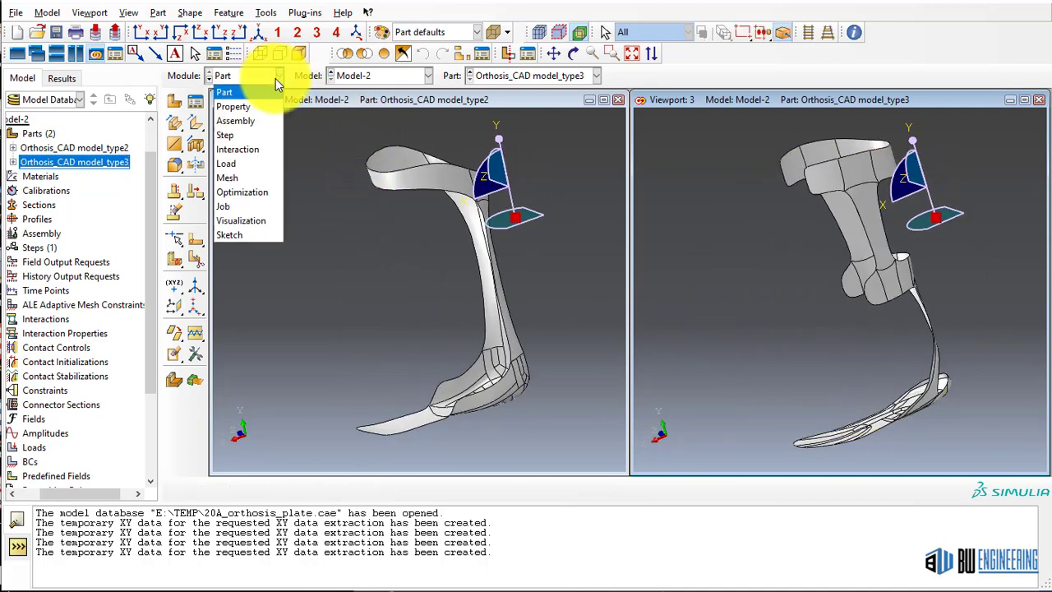
pyautogui.click(245, 176)
pyautogui.click(310, 103)
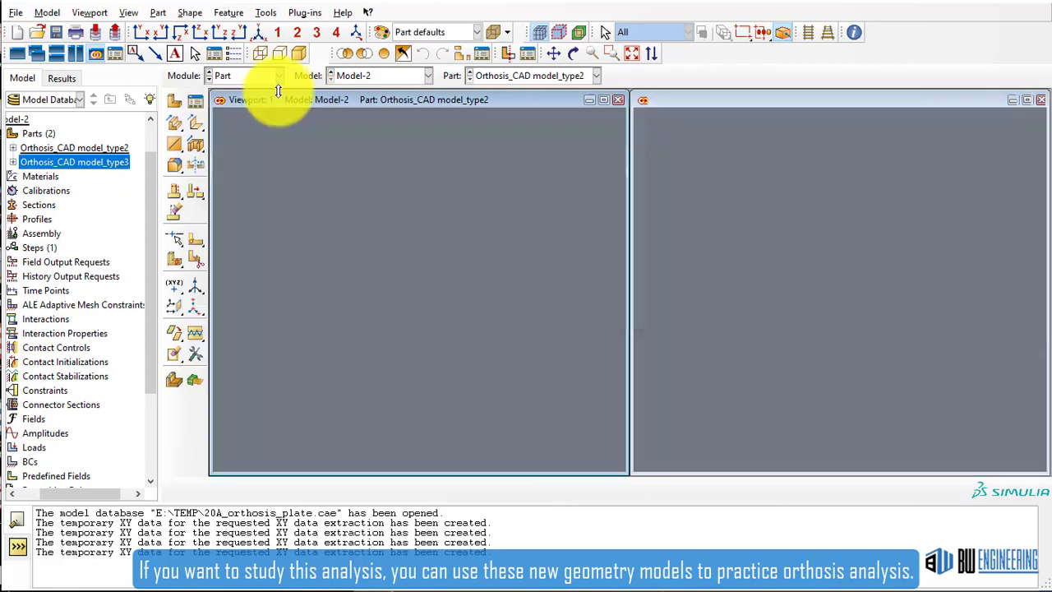
pyautogui.click(278, 76)
pyautogui.click(249, 172)
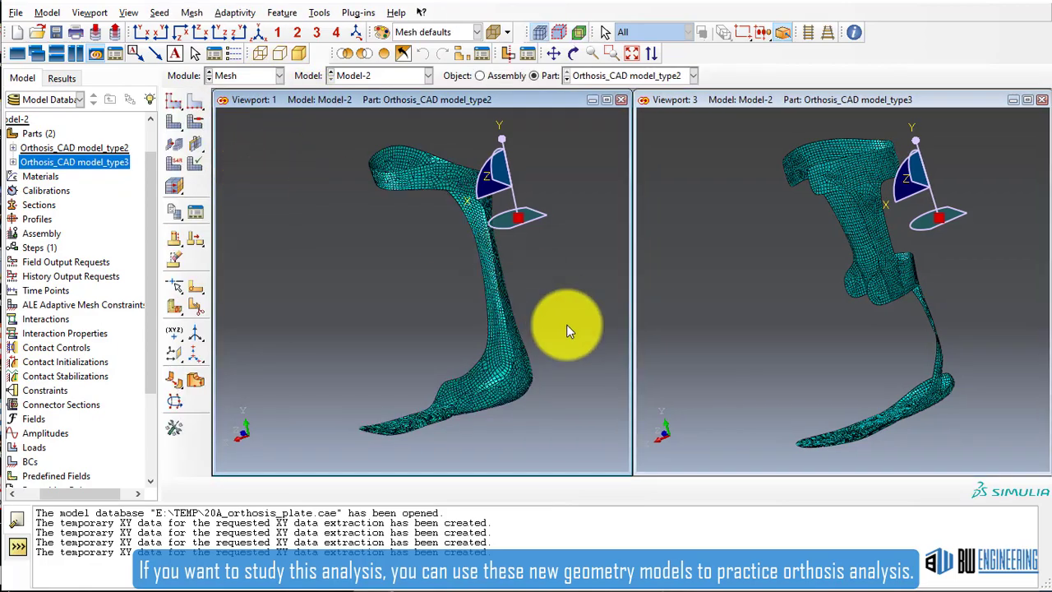
pyautogui.keyDown('ctrl'); pyautogui.keyDown('alt'); pyautogui.moveTo(677, 314); pyautogui.dragTo(816, 394); pyautogui.keyUp('alt'); pyautogui.keyUp('ctrl')
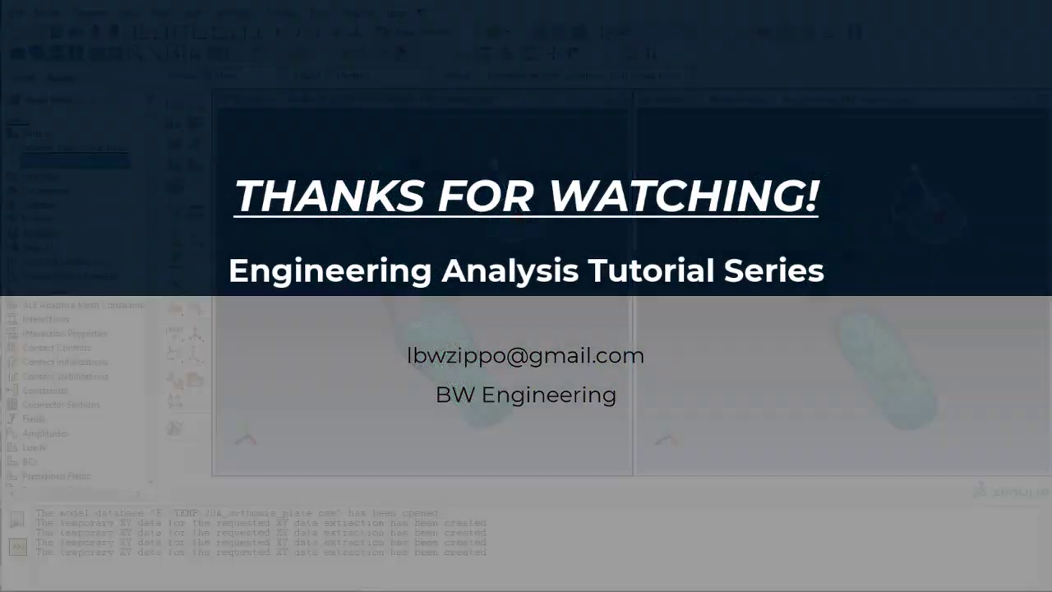